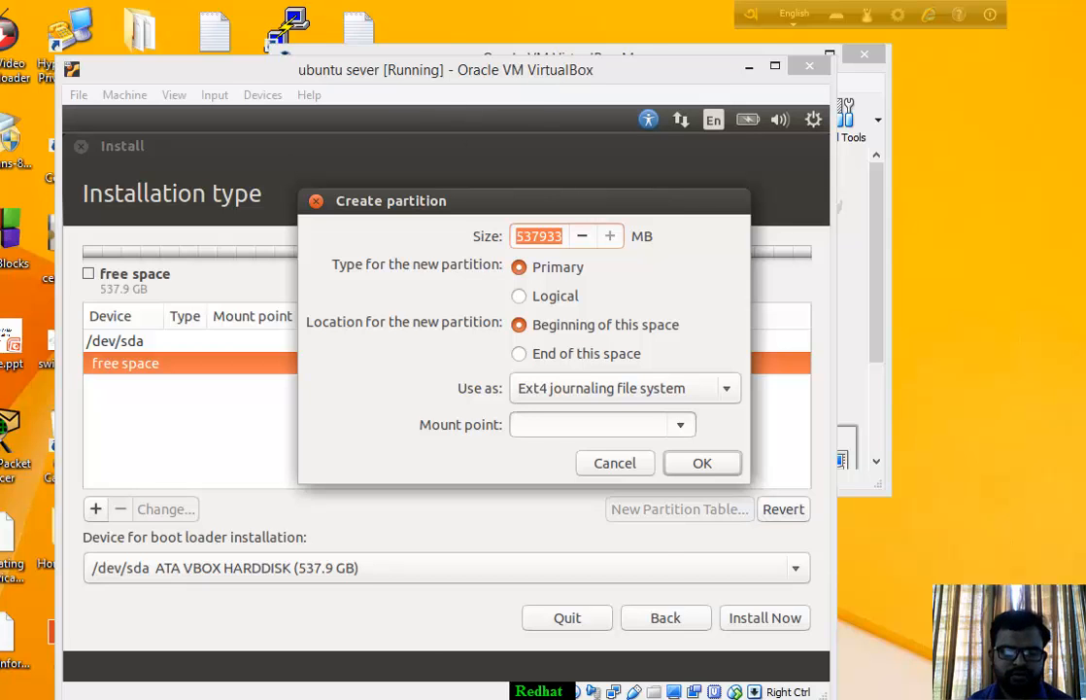
Step: Switch to VirtualBox Manager and start creating a new virtual machine
mouse_move(389, 696)
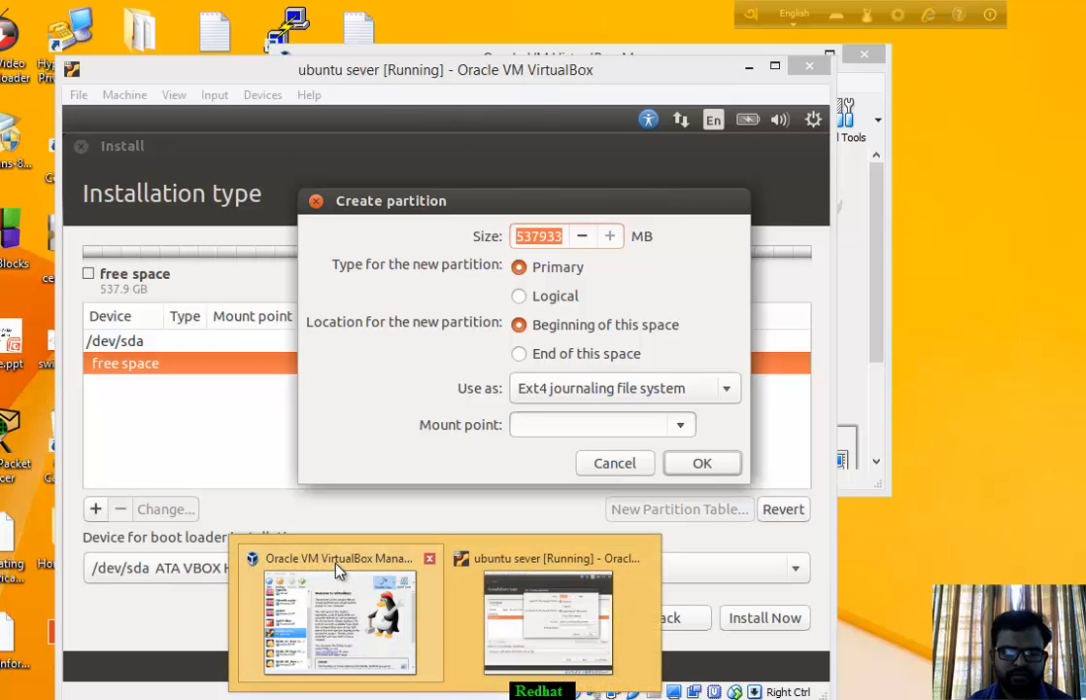
left_click(337, 640)
left_click(292, 84)
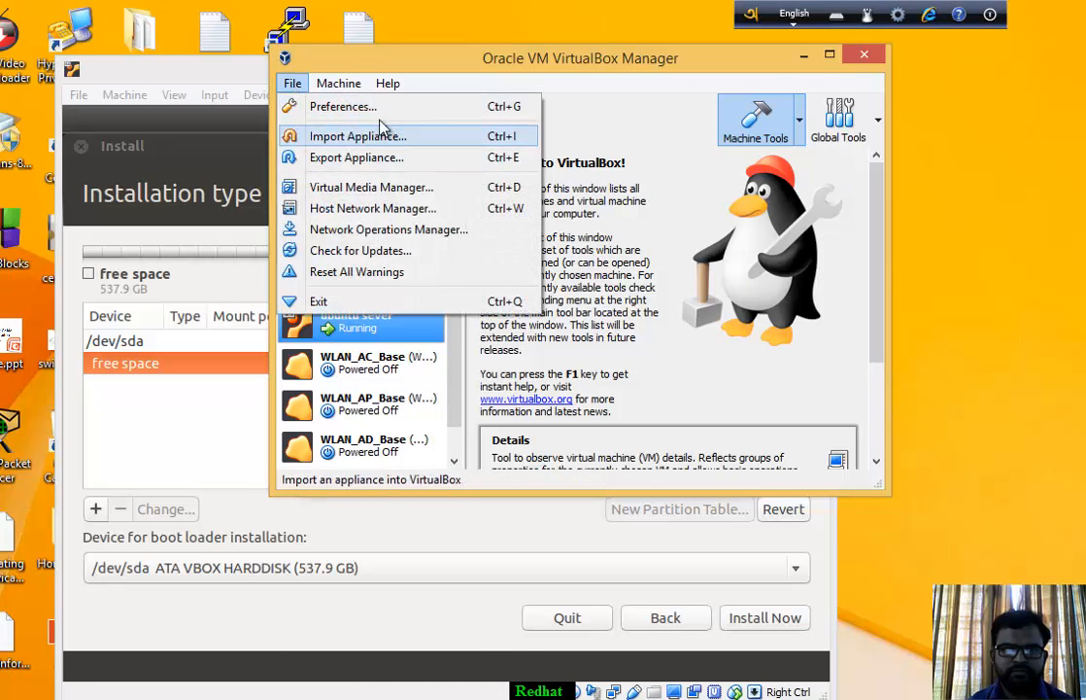
left_click(355, 106)
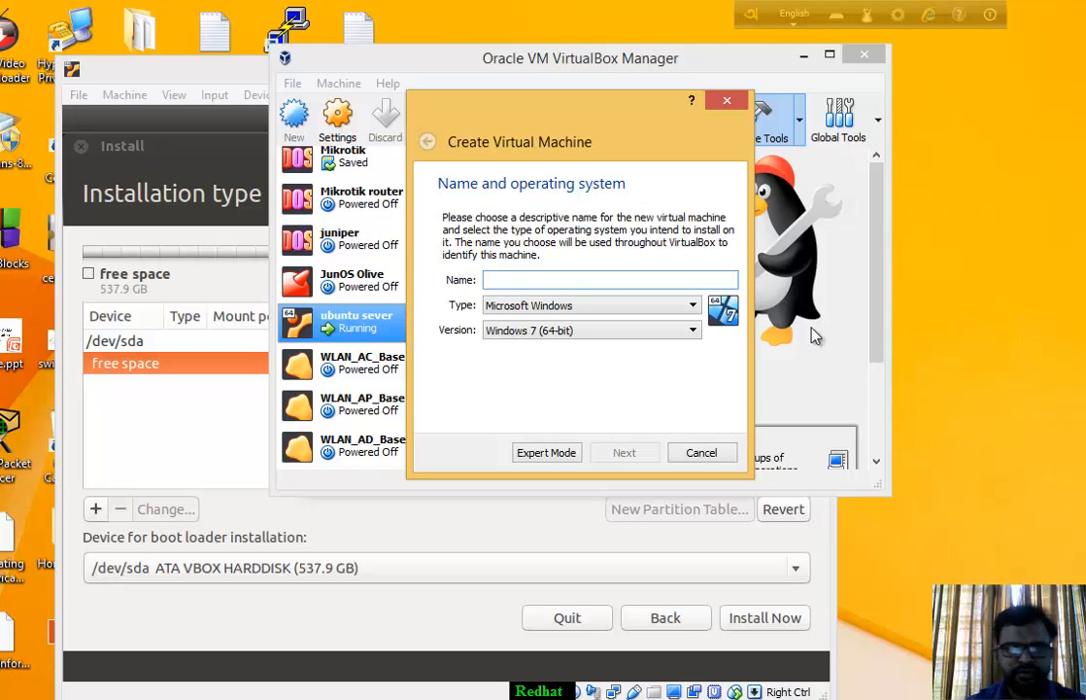
Step: Set the new virtual machine's operating system type to Linux, with Ubuntu (64-bit) as the version
left_click(694, 332)
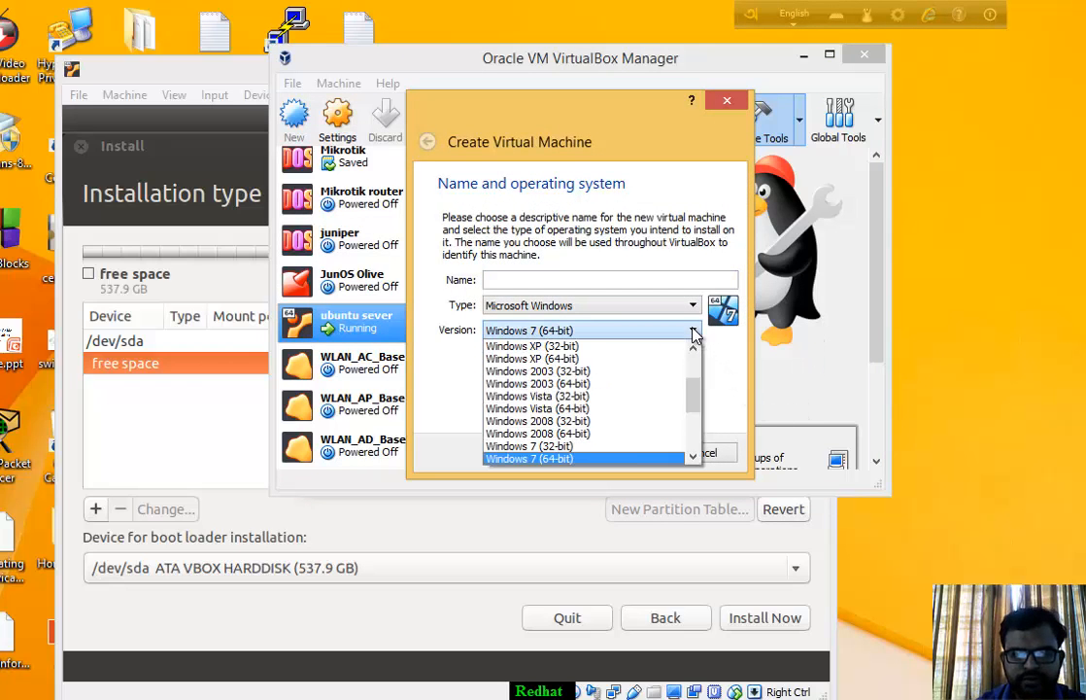
left_click_drag(694, 391, 689, 431)
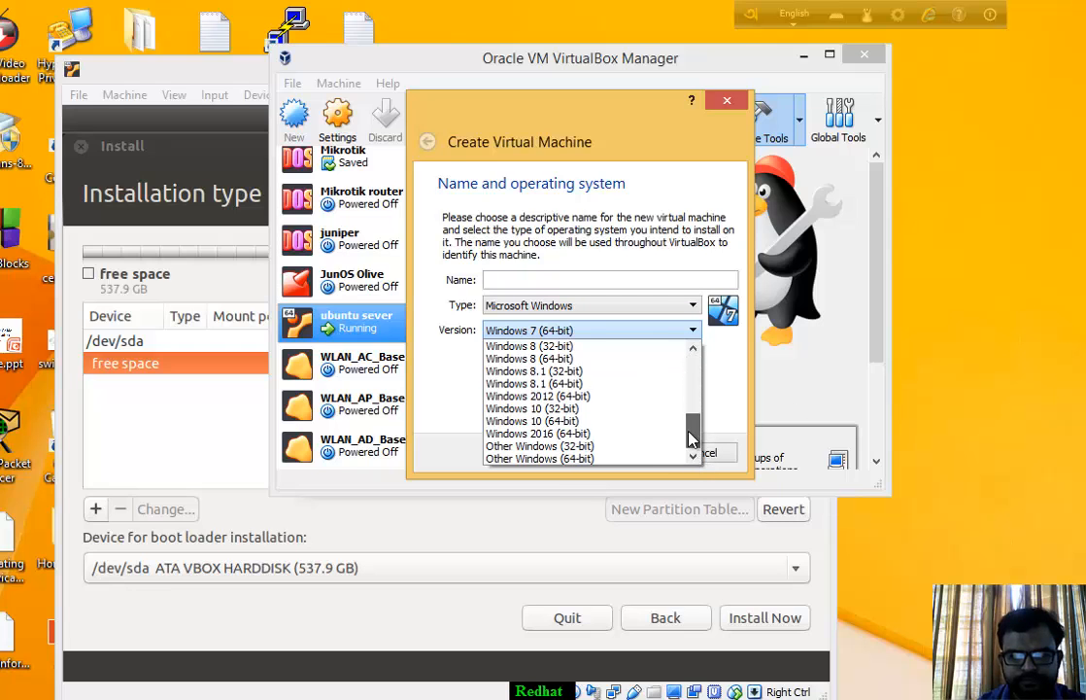
left_click(690, 306)
left_click(692, 307)
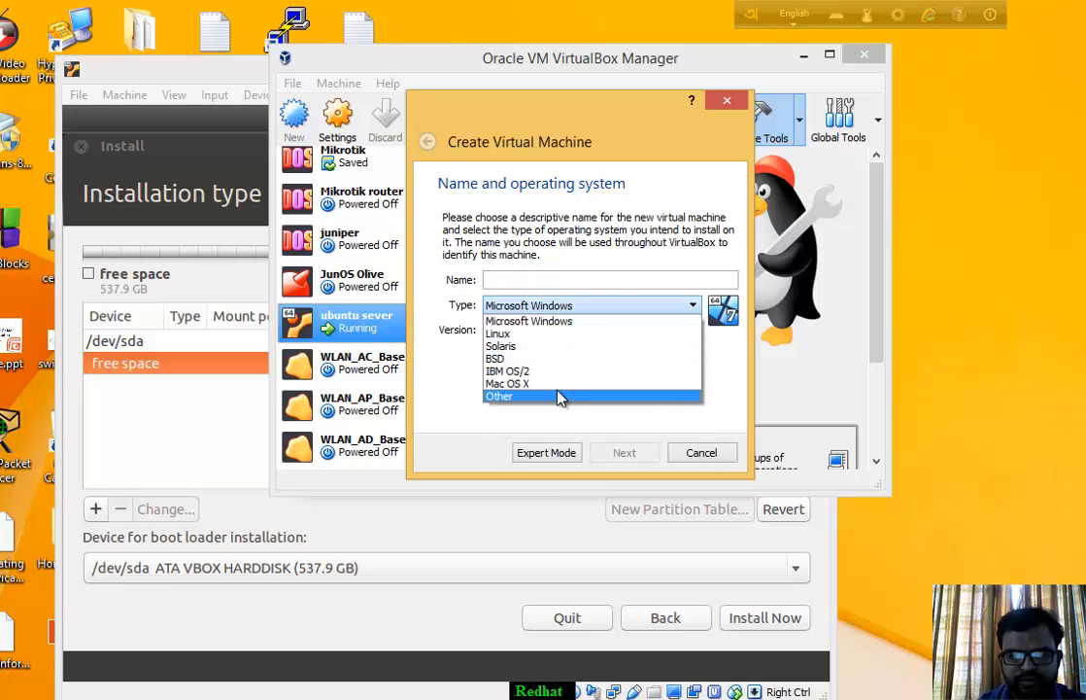
left_click(551, 333)
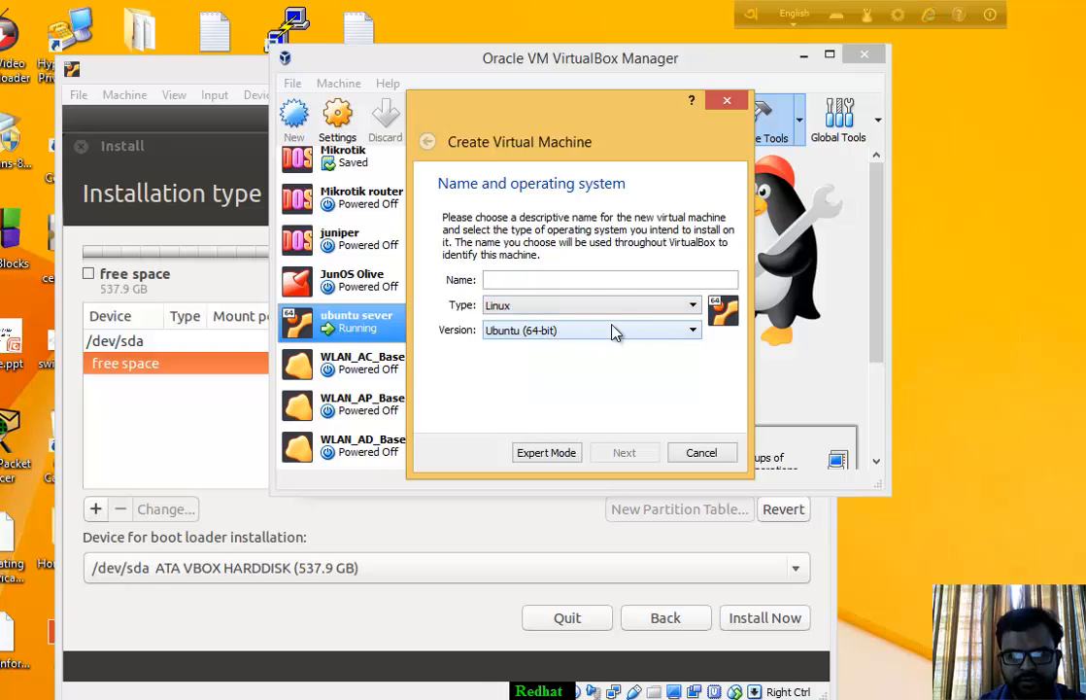
Step: Name the virtual machine Inserver and accept the recommended memory size of 1024 MB
left_click(606, 282)
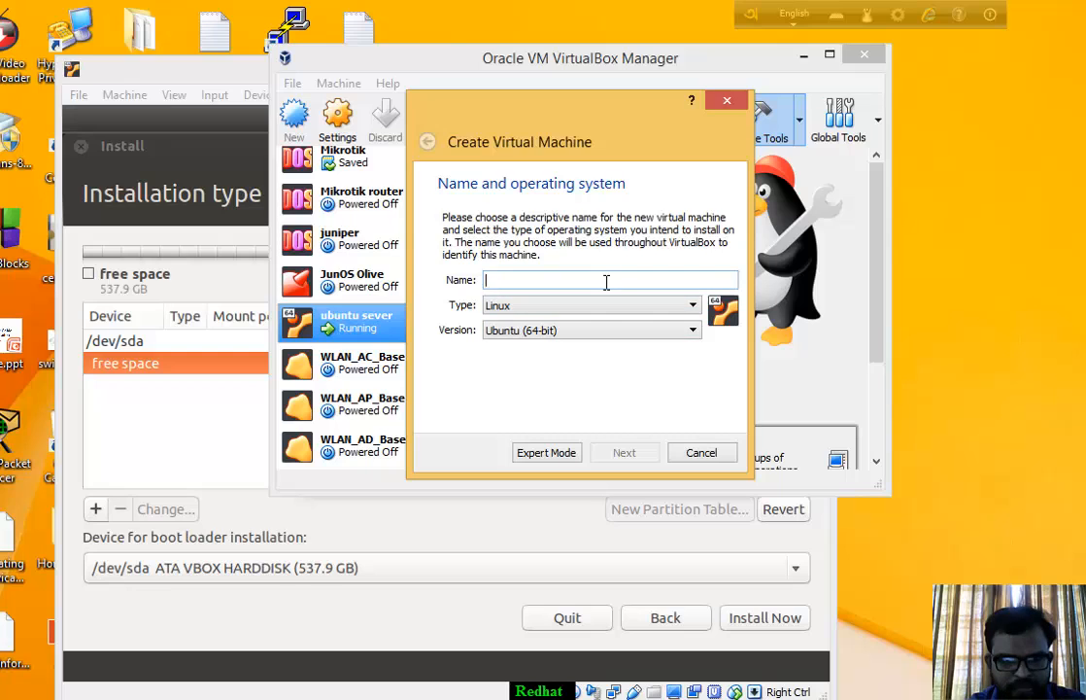
type("Inserver")
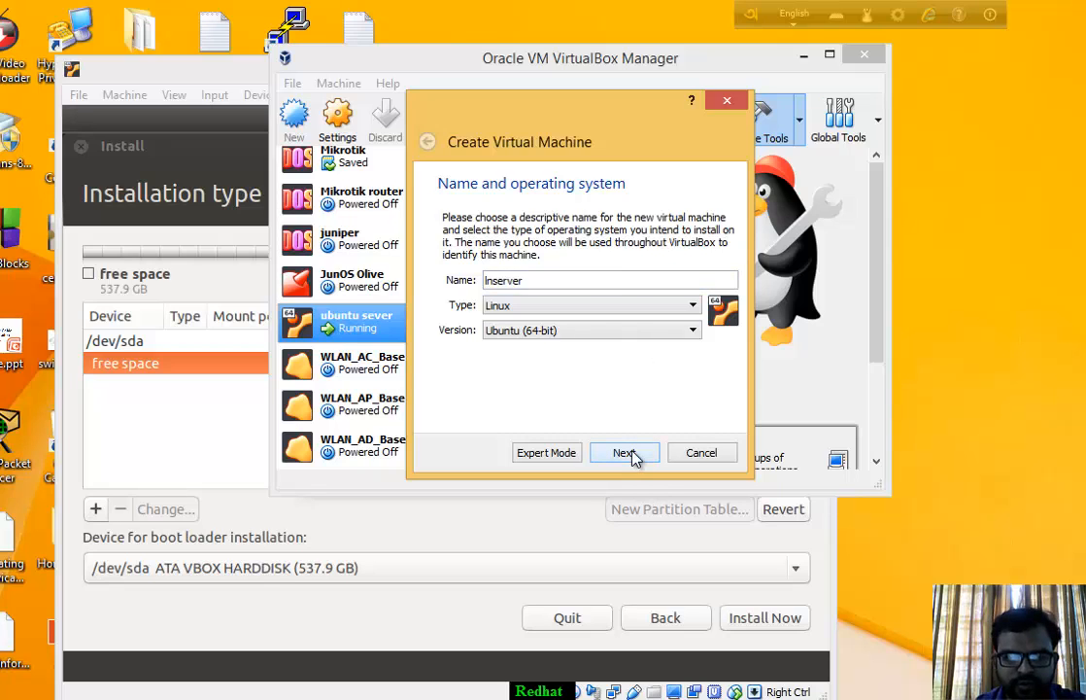
left_click(627, 452)
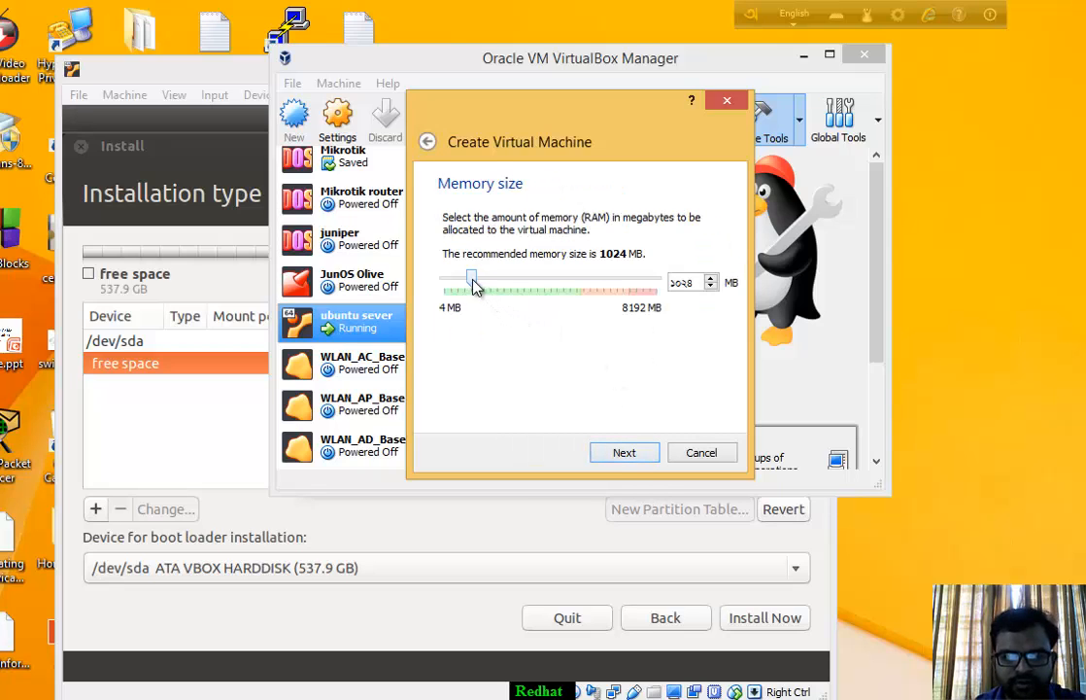
left_click_drag(474, 283, 476, 285)
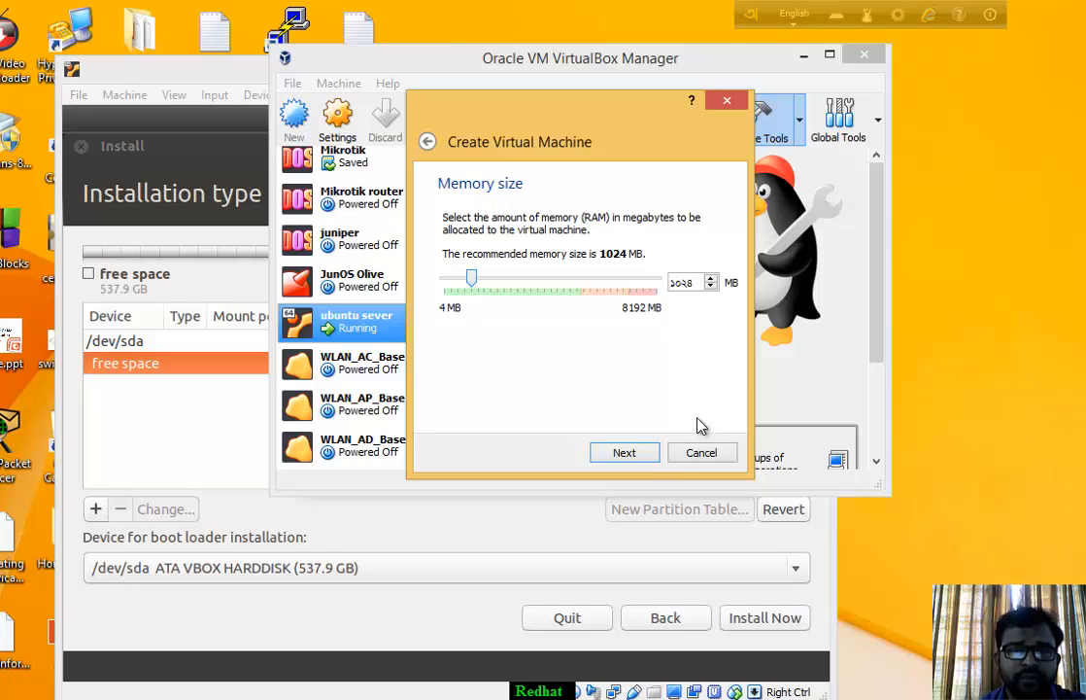
left_click(625, 453)
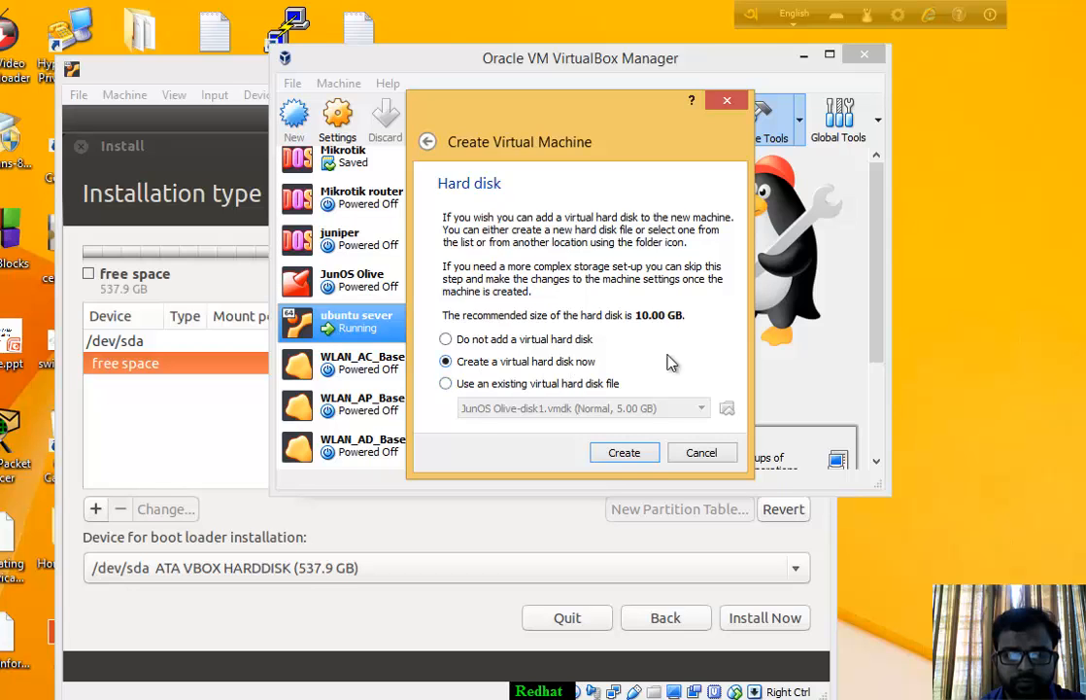
Step: Create a dynamically allocated VHD virtual hard disk of 500.99 GB for the Inserver machine
left_click(625, 453)
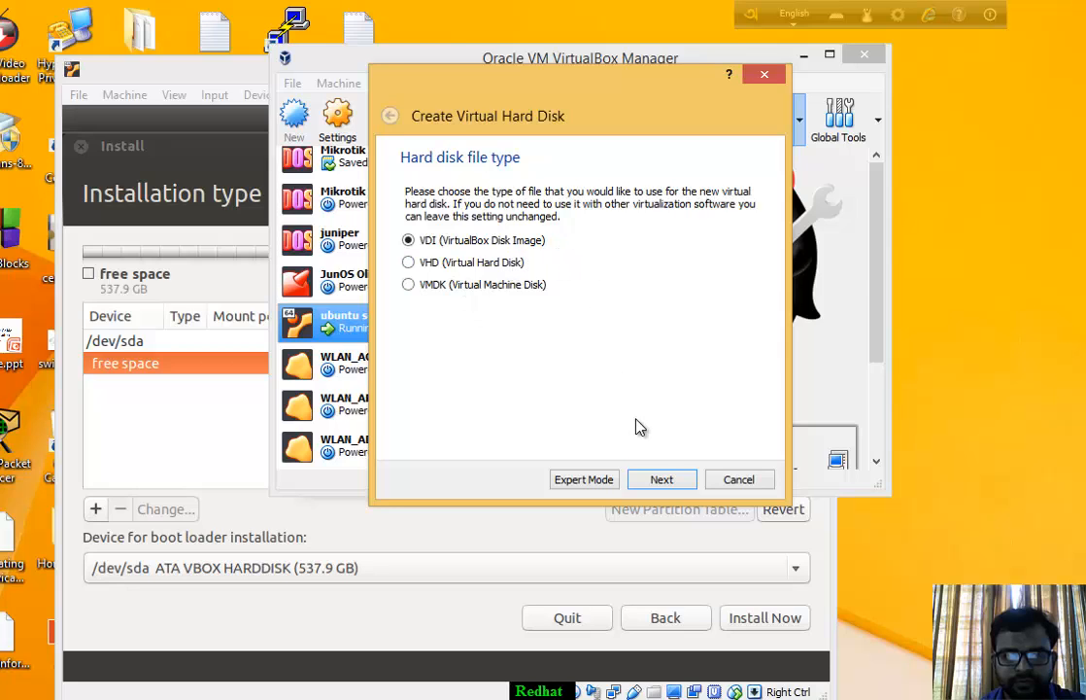
left_click(463, 263)
left_click(657, 478)
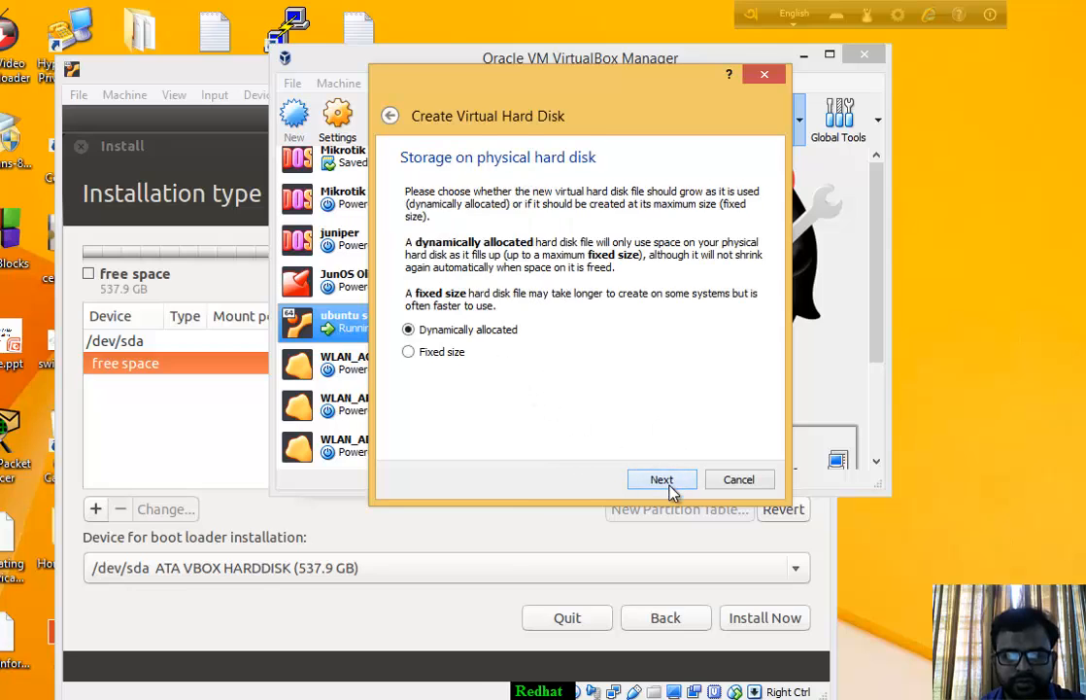
left_click(662, 480)
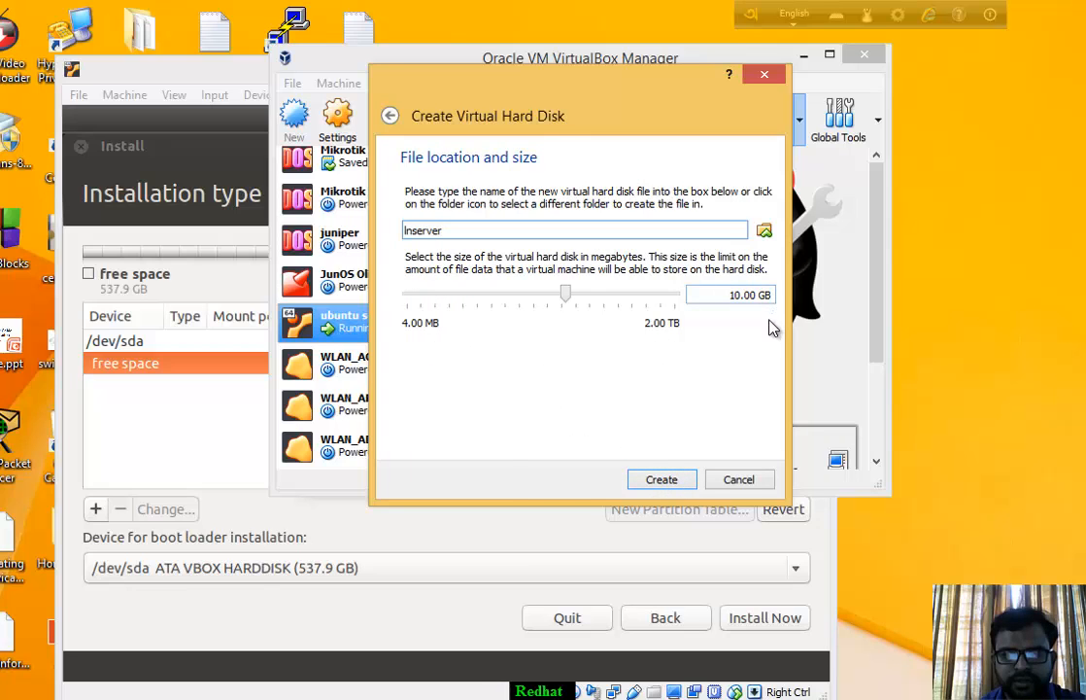
left_click_drag(571, 302, 653, 308)
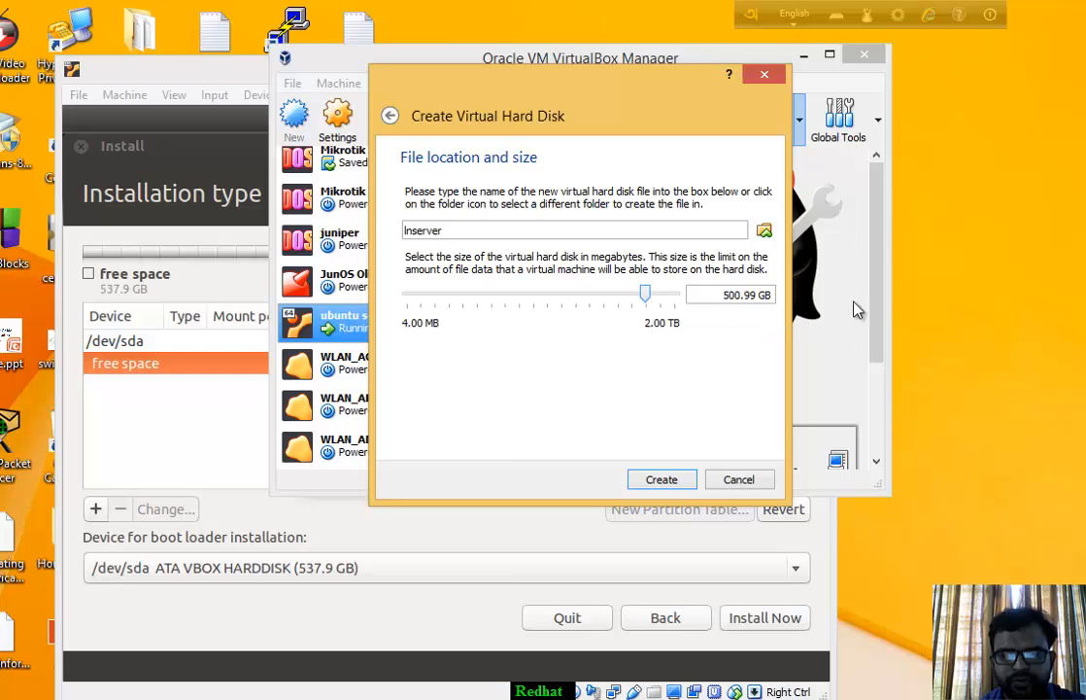
left_click(662, 479)
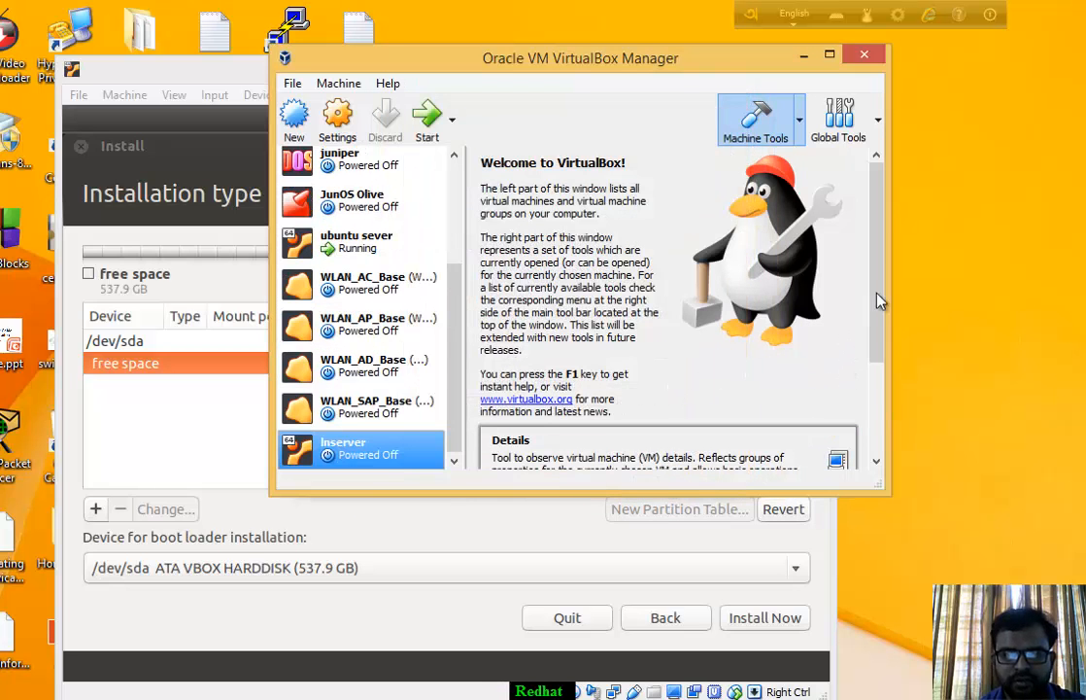
Step: Check the new Inserver entry in the machine list and return to the running ubuntu sever window
scroll(874, 306, "down", 4)
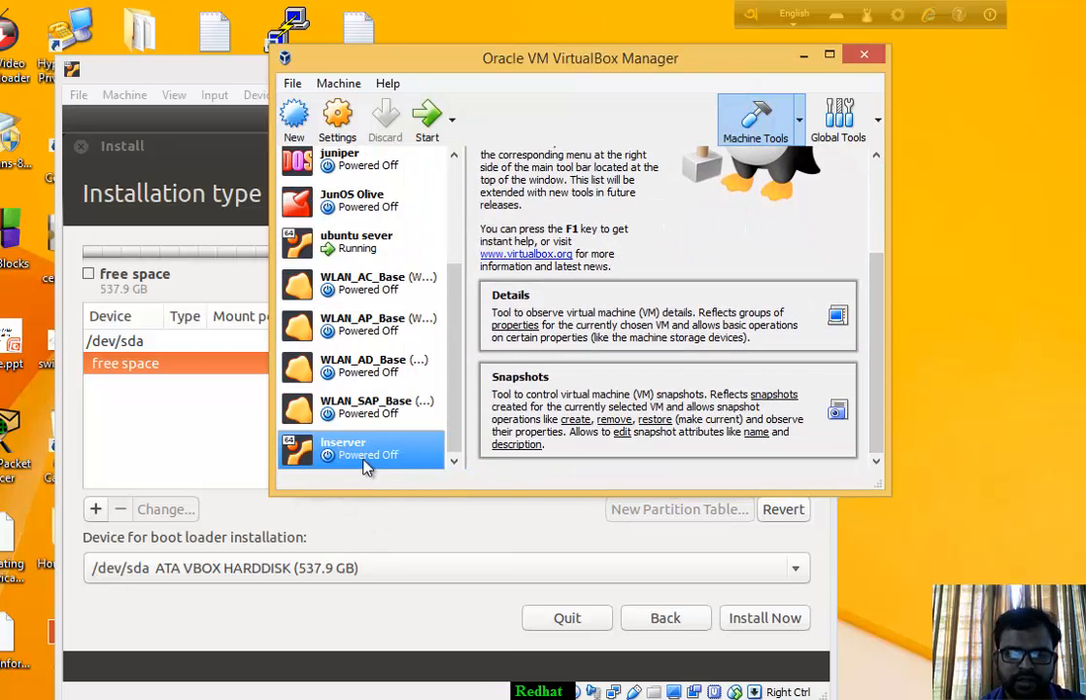
left_click_drag(454, 321, 453, 238)
left_click(805, 55)
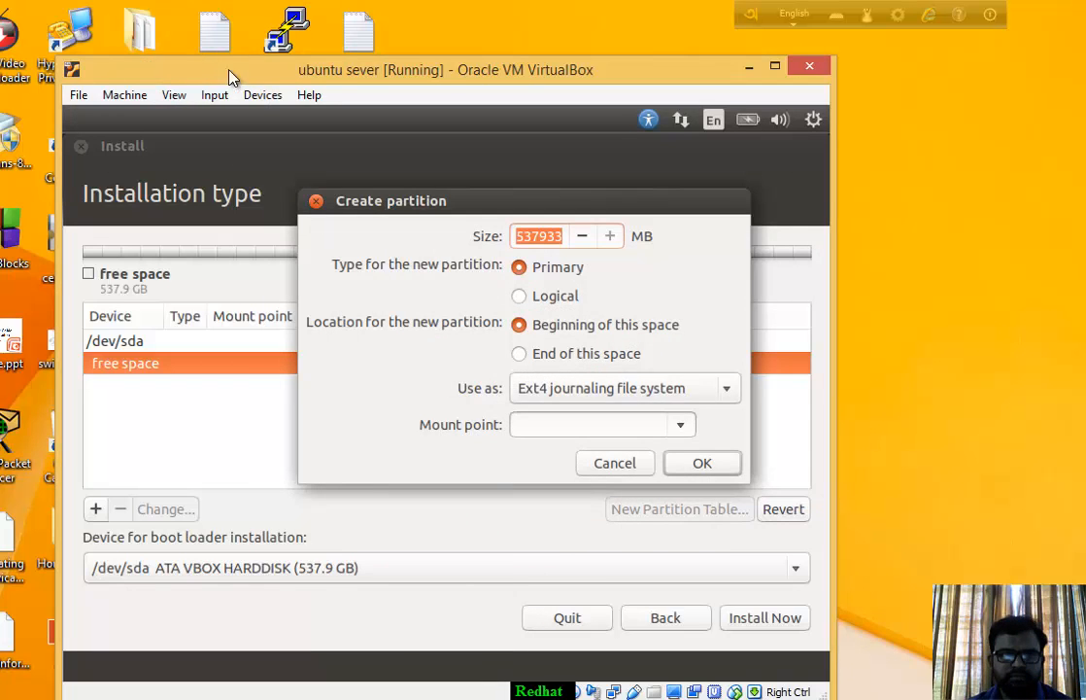
left_click_drag(230, 72, 266, 76)
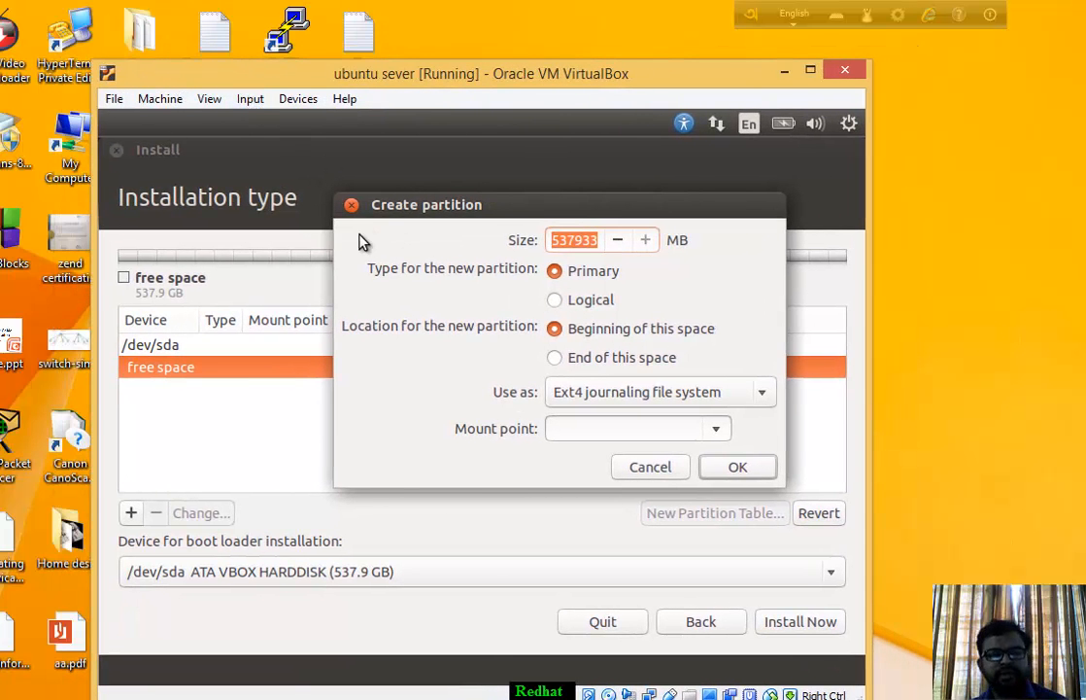
left_click(447, 685)
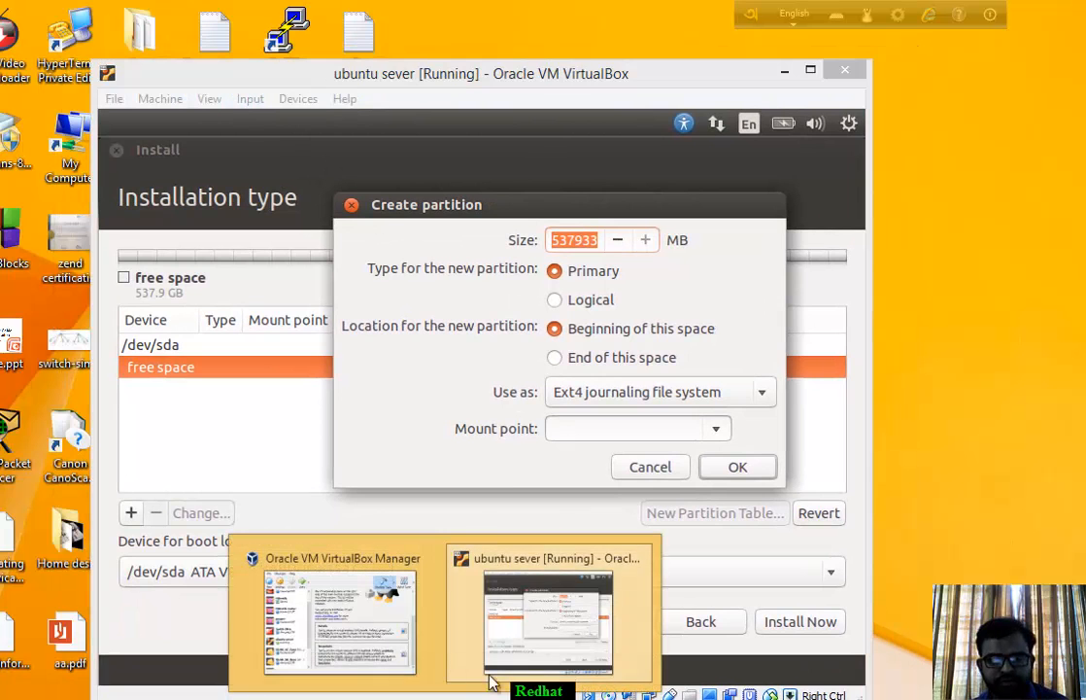
left_click(547, 552)
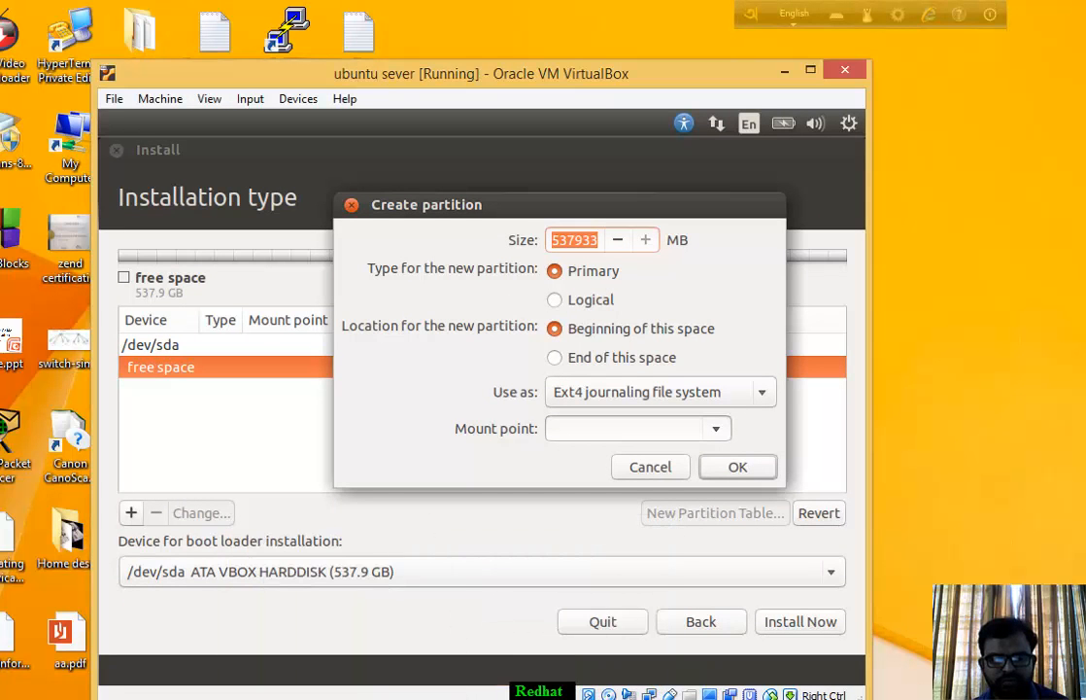
Step: Return to VirtualBox Manager and start the Inserver virtual machine
left_click(466, 695)
left_click(325, 559)
left_click(420, 453)
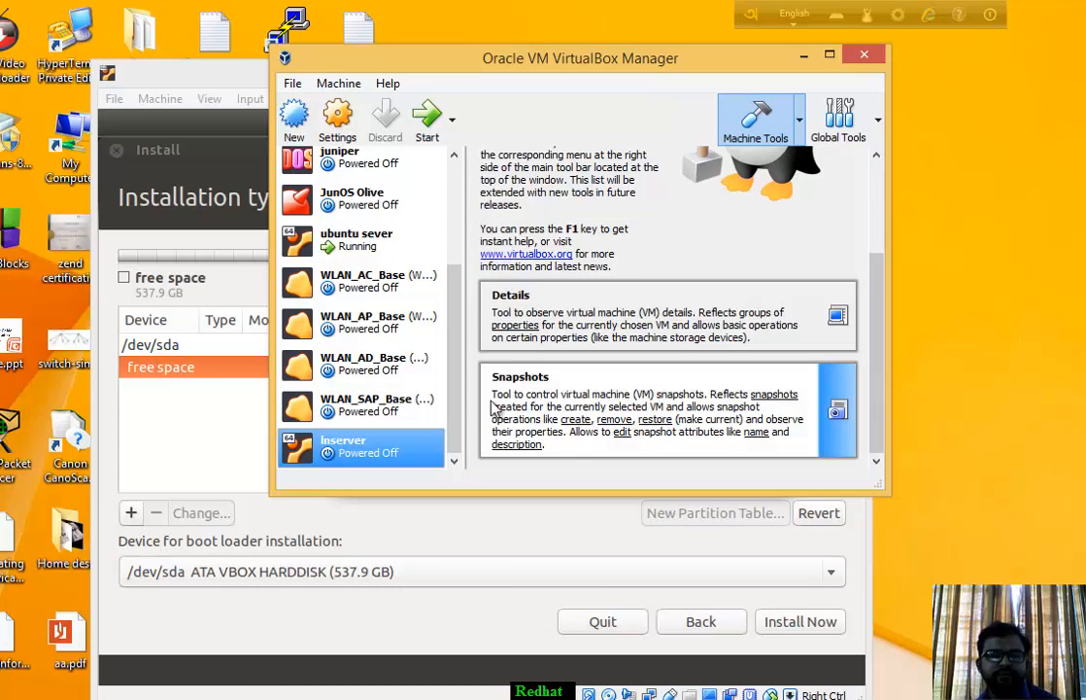
double_click(360, 452)
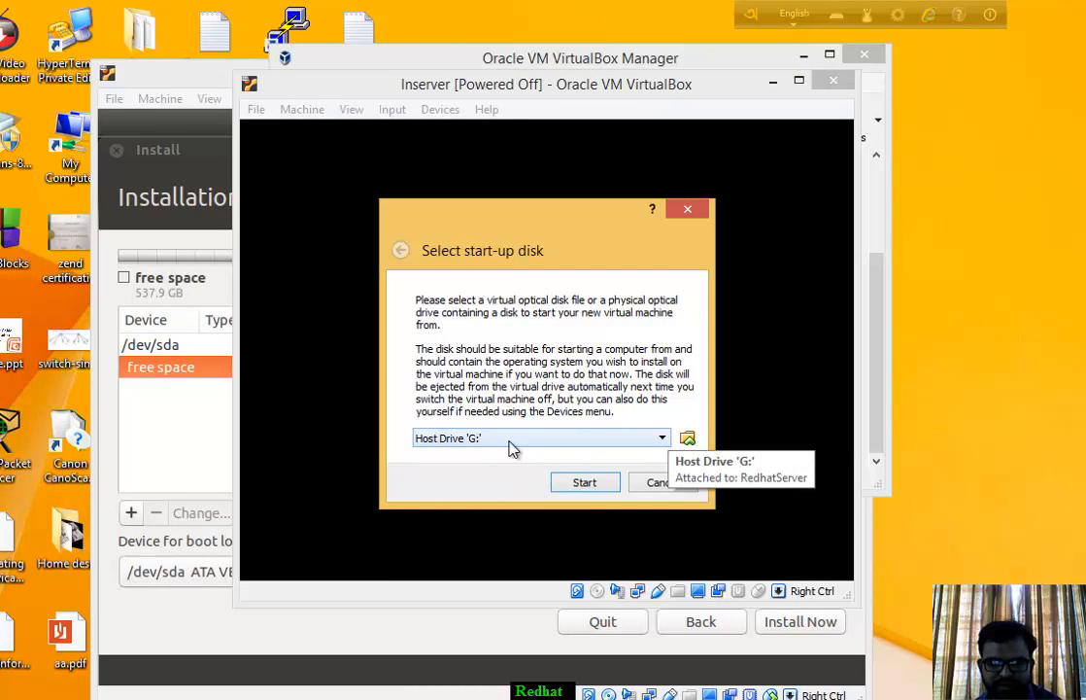
Step: Look through the Software (E:) drive for Ubuntu disk images and dismiss the start-up disk selection without choosing one
left_click(662, 440)
left_click(666, 444)
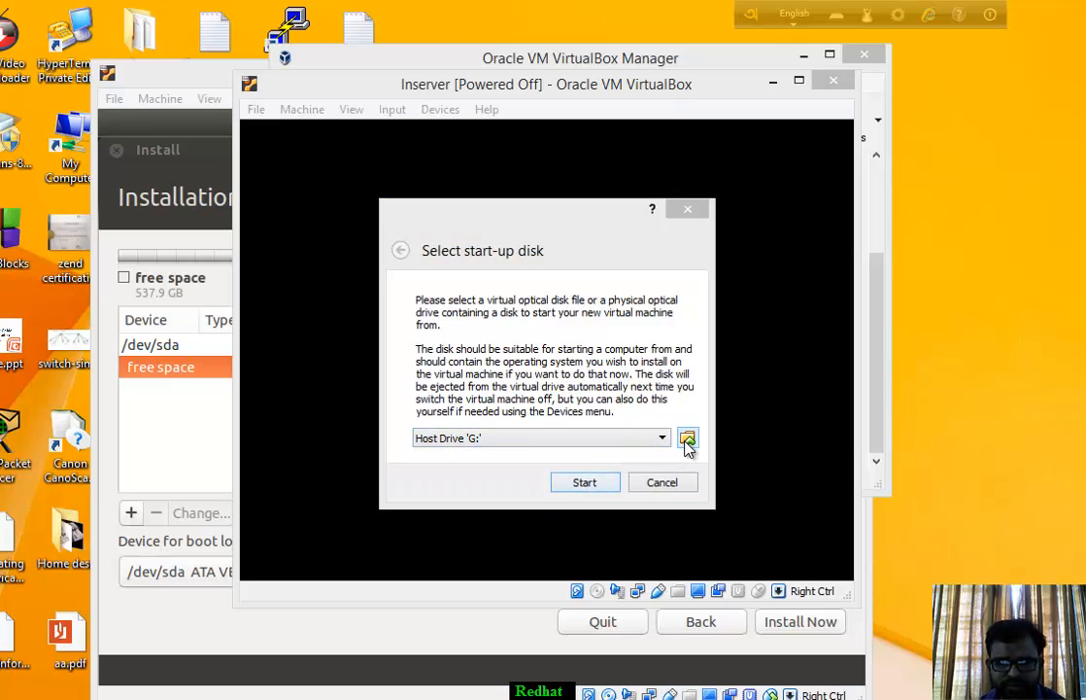
left_click(687, 440)
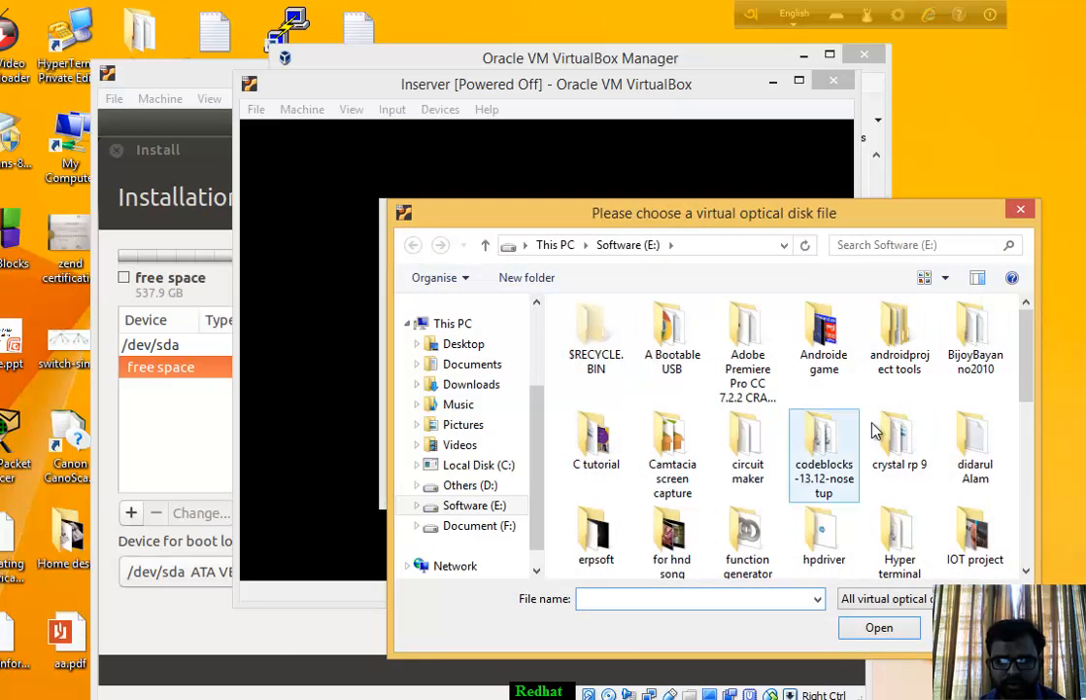
scroll(1015, 362, "down", 5)
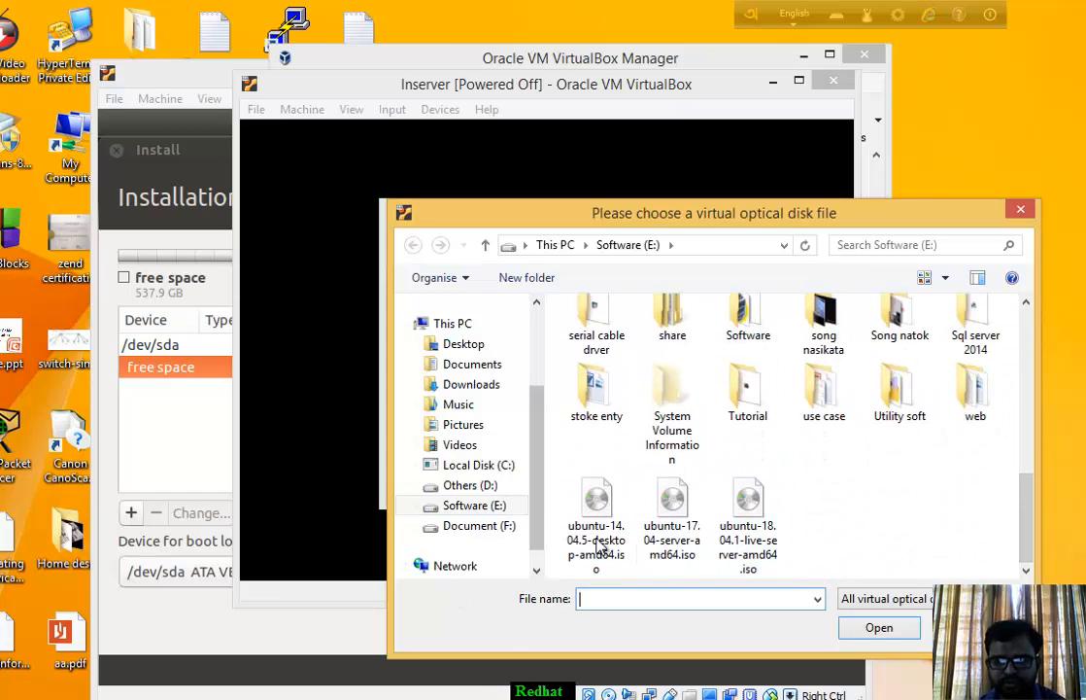
left_click(1031, 220)
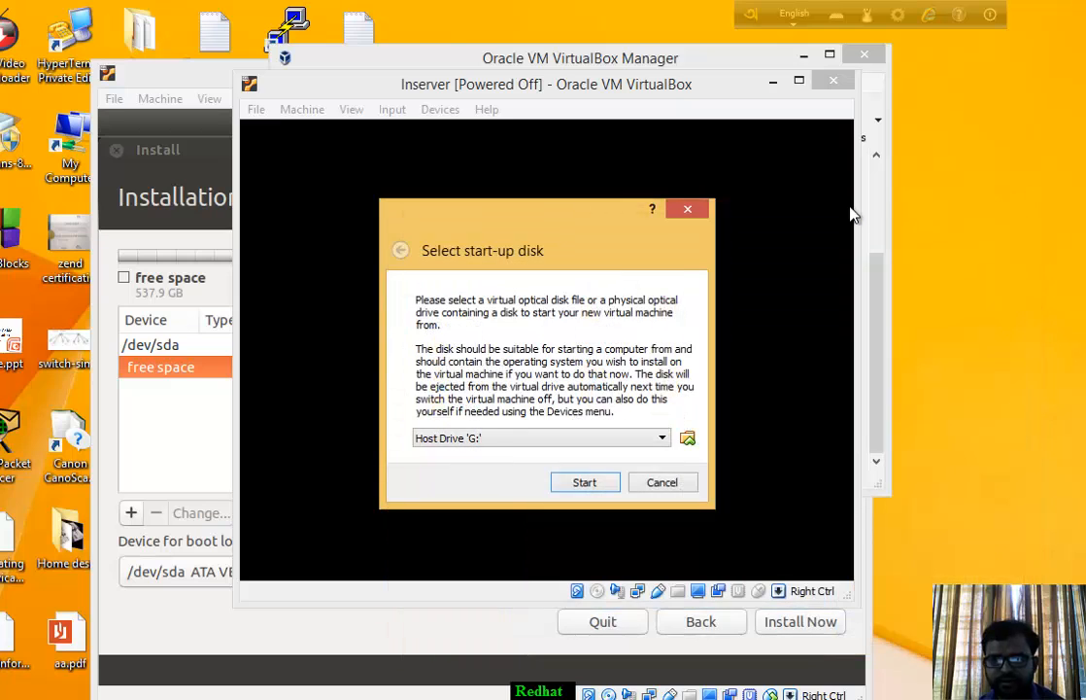
left_click(692, 209)
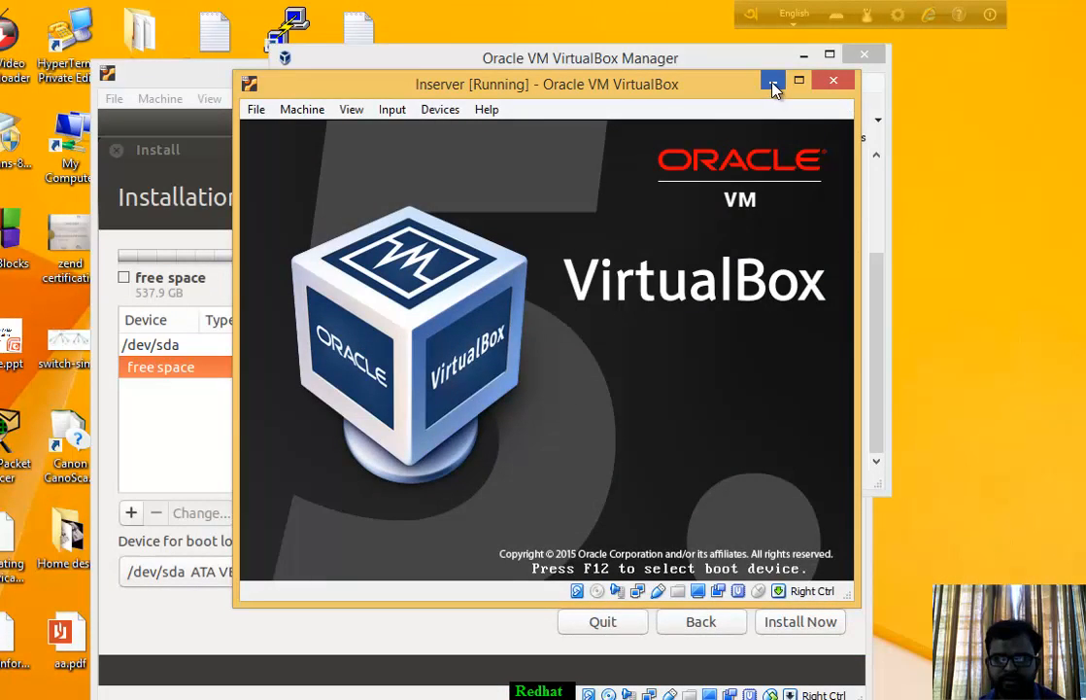
Step: Minimize the Inserver window and bring the ubuntu sever installer window to the front, moved clear of the desktop icons
left_click(772, 82)
mouse_move(444, 698)
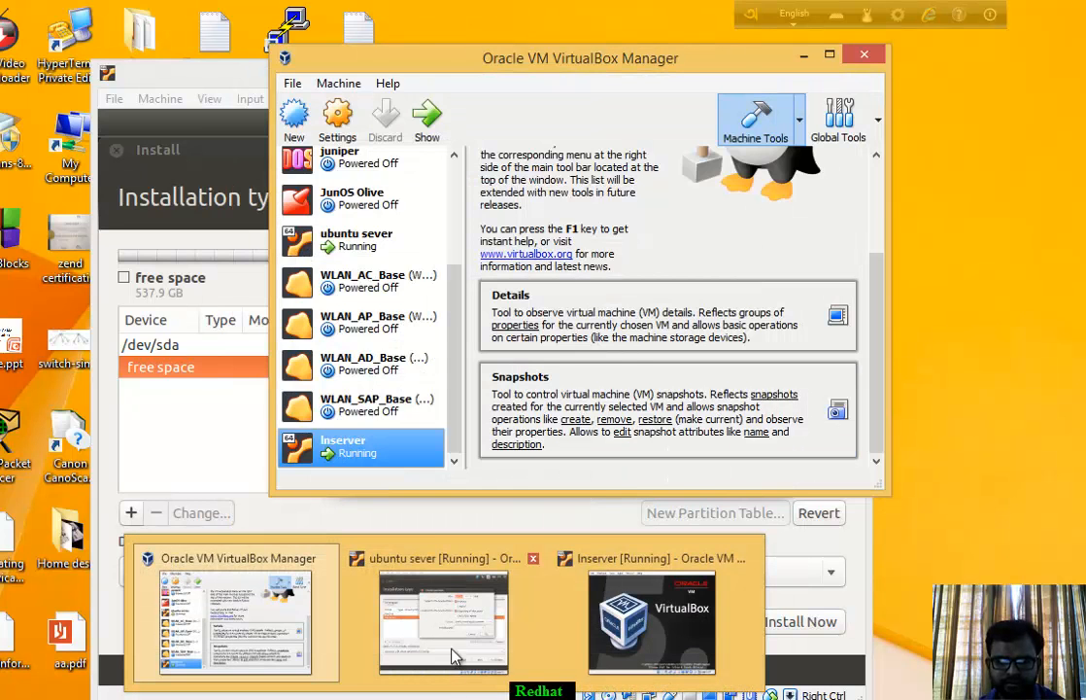
left_click(422, 568)
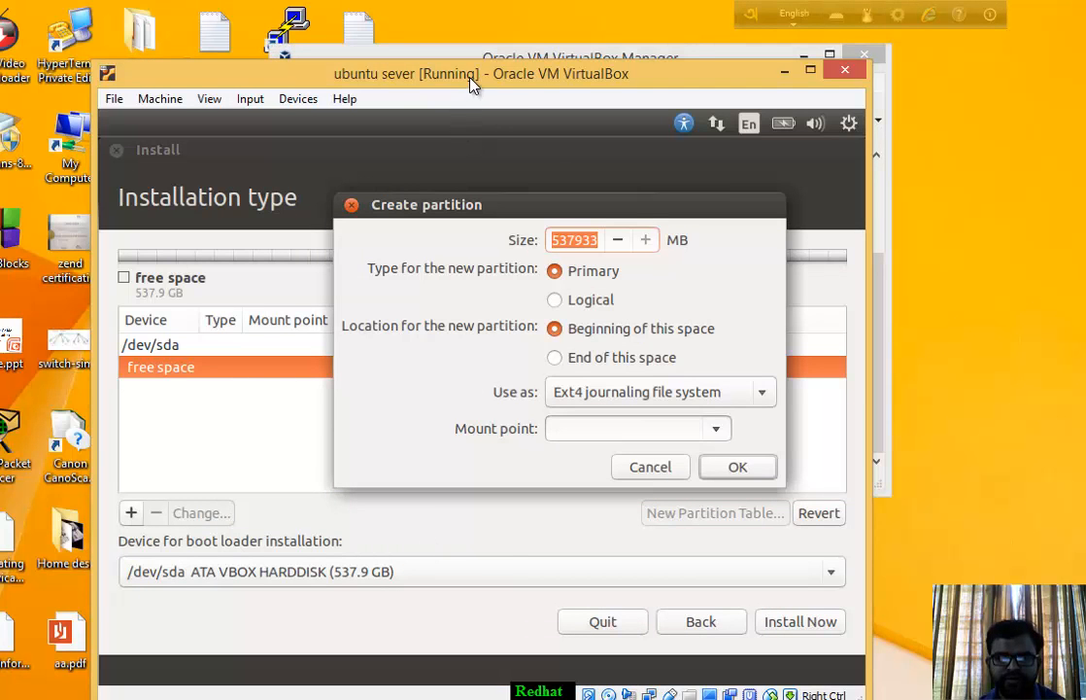
left_click_drag(472, 74, 581, 97)
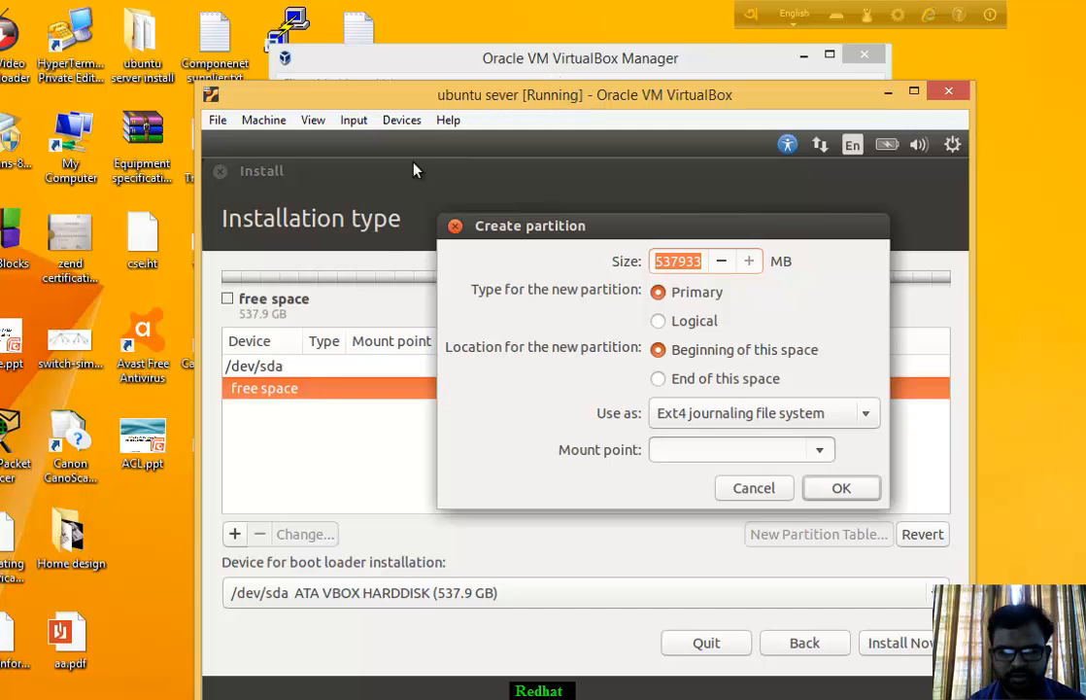
left_click(667, 697)
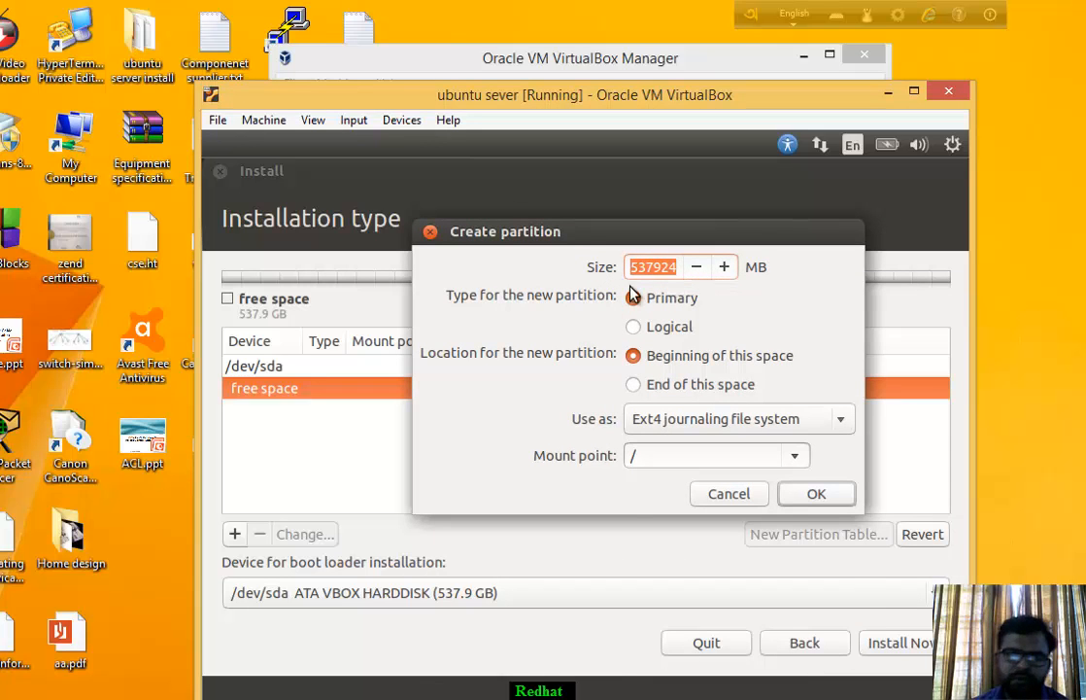
Step: Set the mount point of the new primary Ext4 partition to /
left_click(789, 456)
left_click(706, 476)
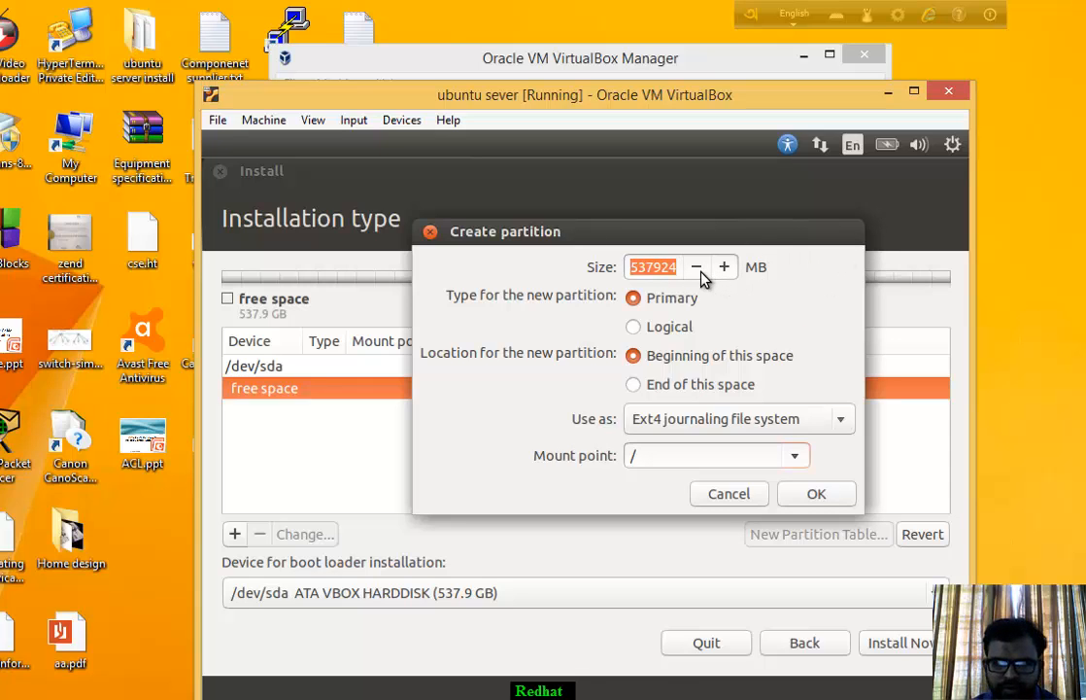
key("shift+Tab")
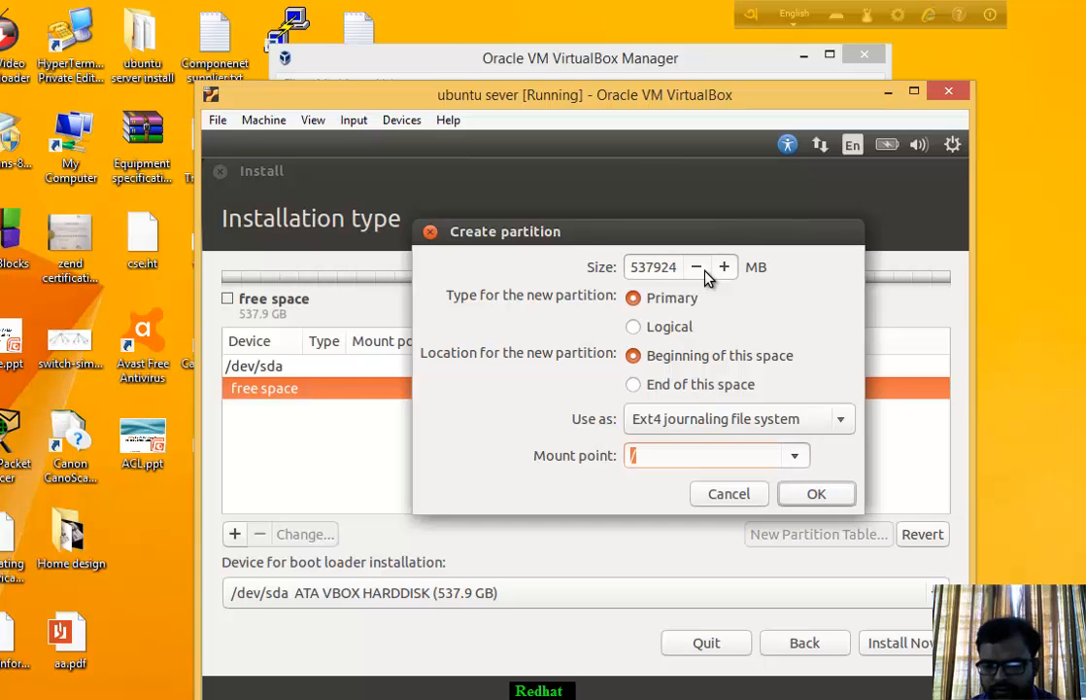
Step: Set the size of the root partition to 5000 MB and create it
left_click(676, 266)
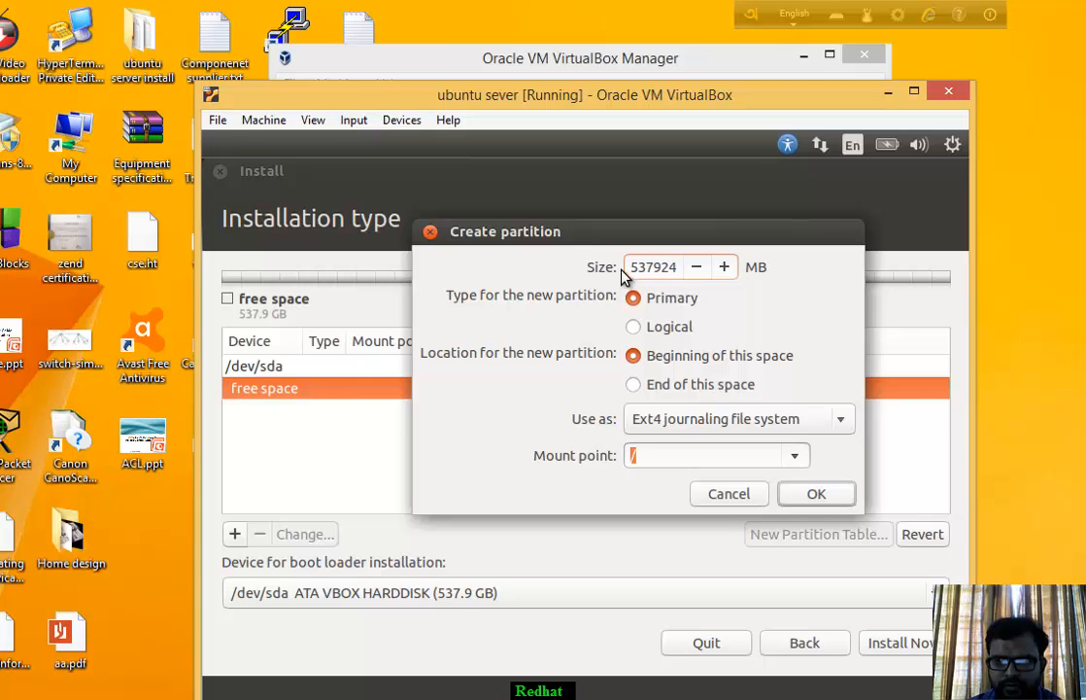
left_click_drag(638, 267, 703, 278)
type("4")
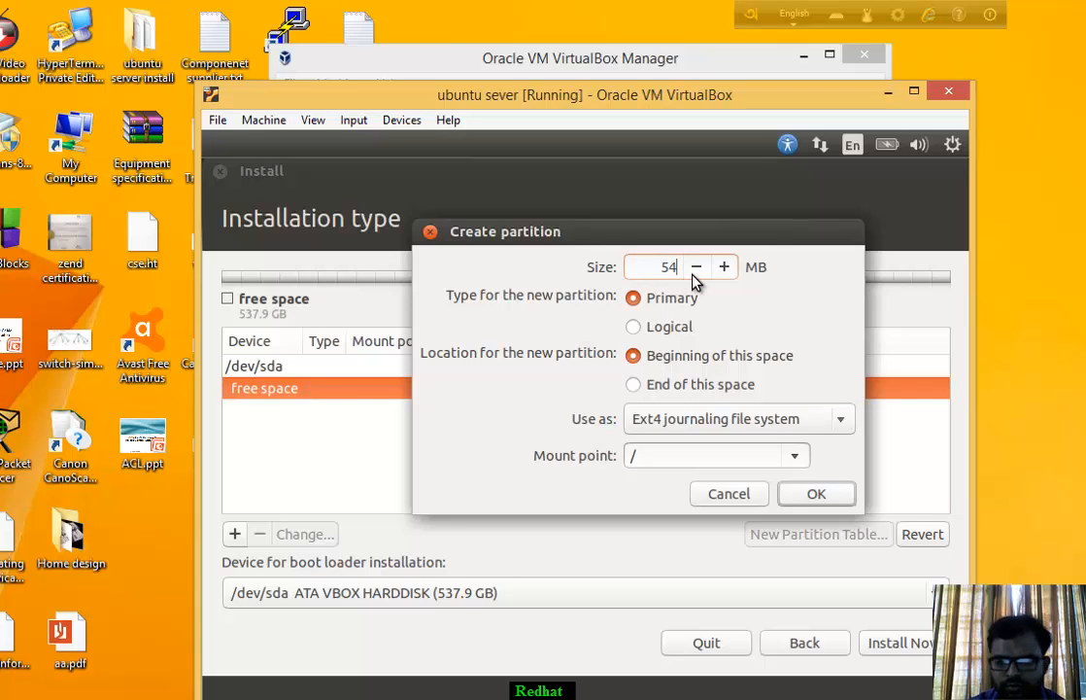
type("000")
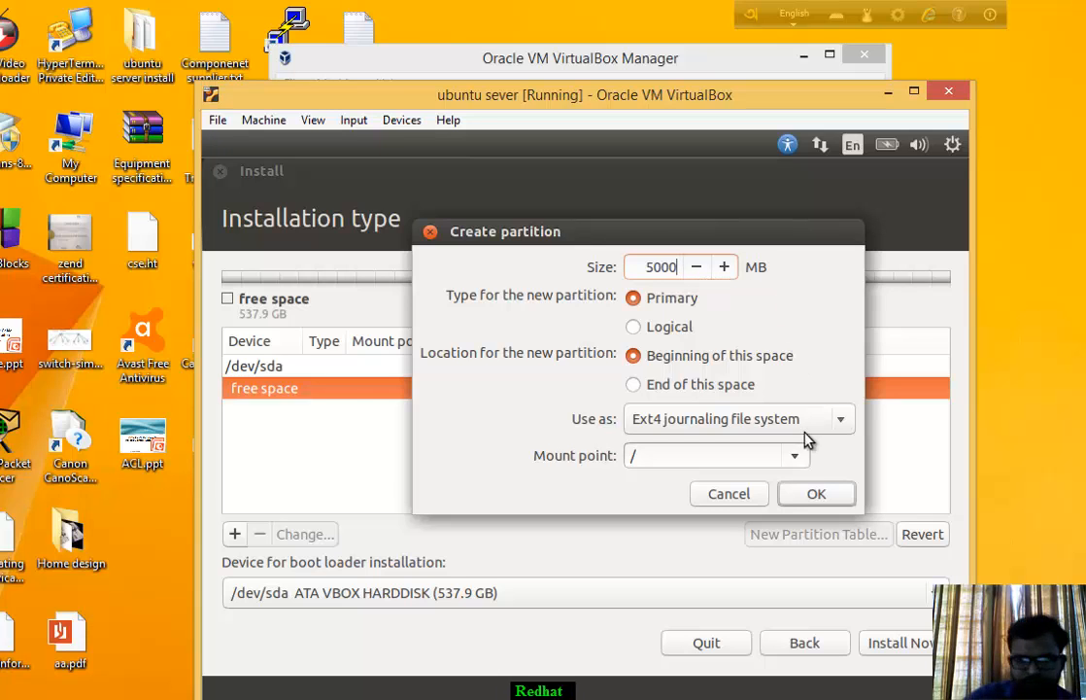
left_click(816, 494)
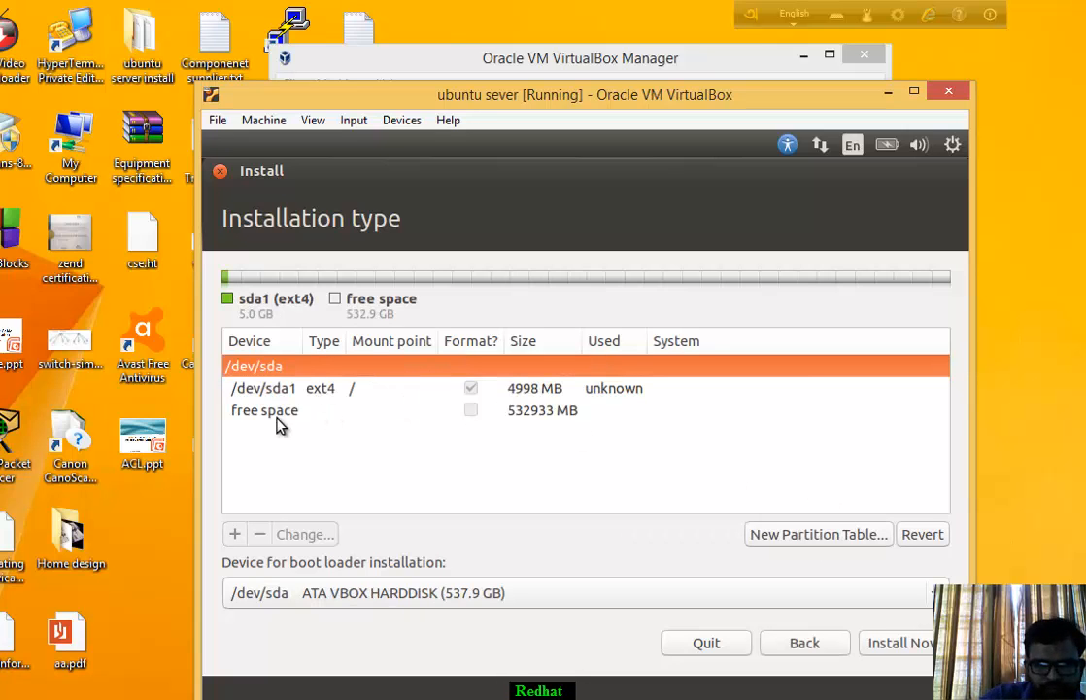
Step: Start a new logical partition in the remaining free space and set it to be used as swap area
left_click(281, 413)
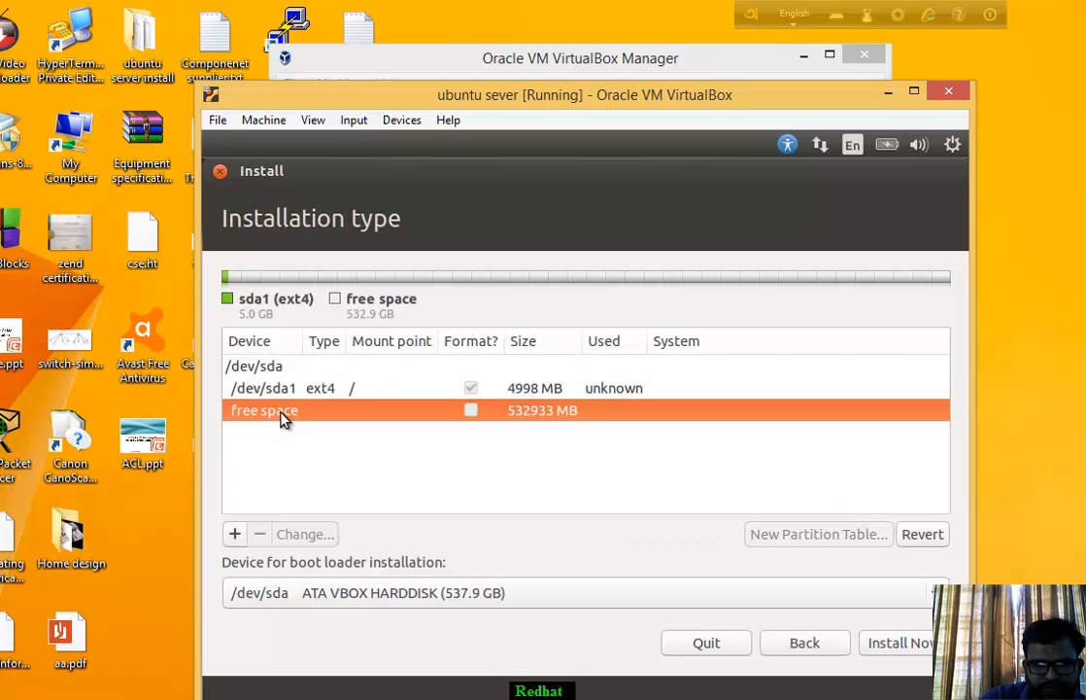
left_click(235, 534)
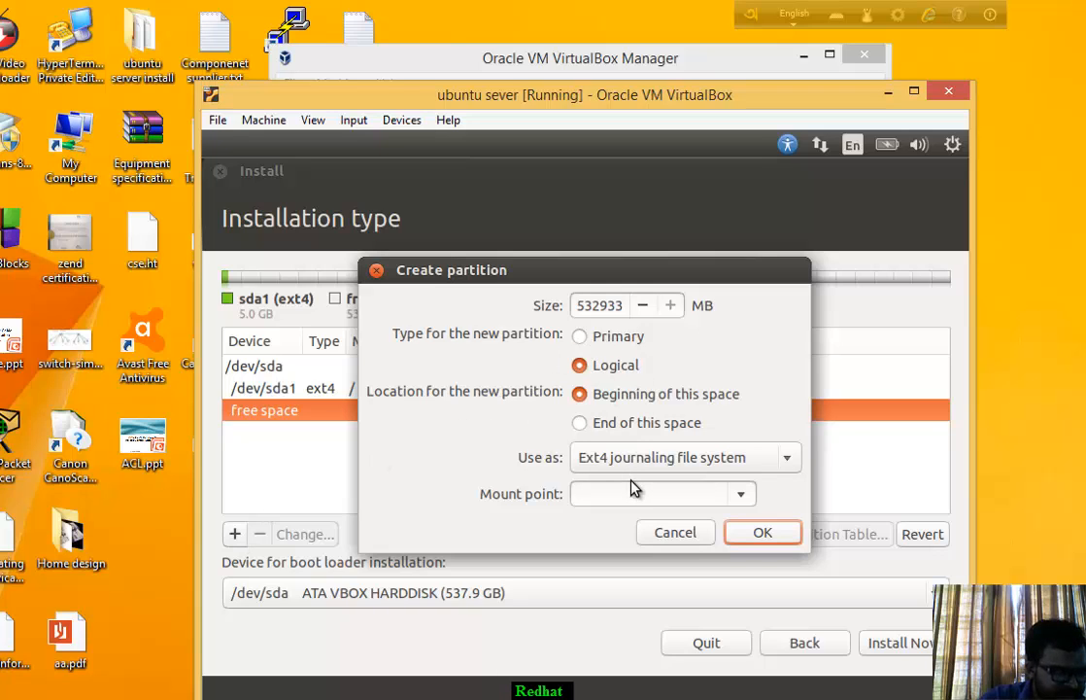
left_click(787, 468)
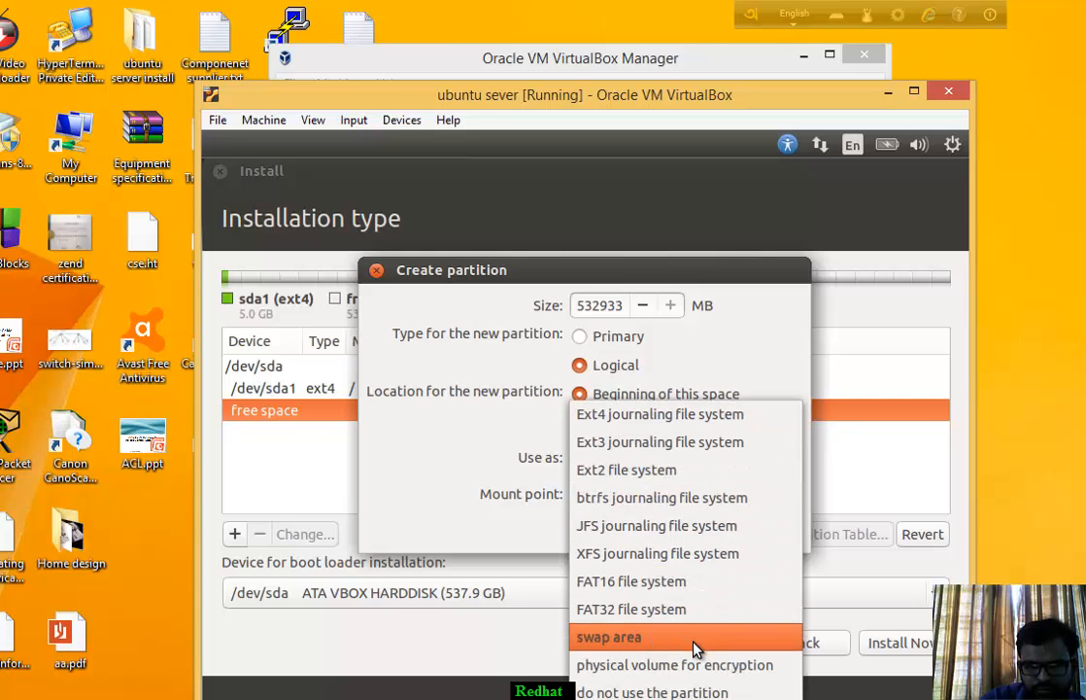
left_click(475, 494)
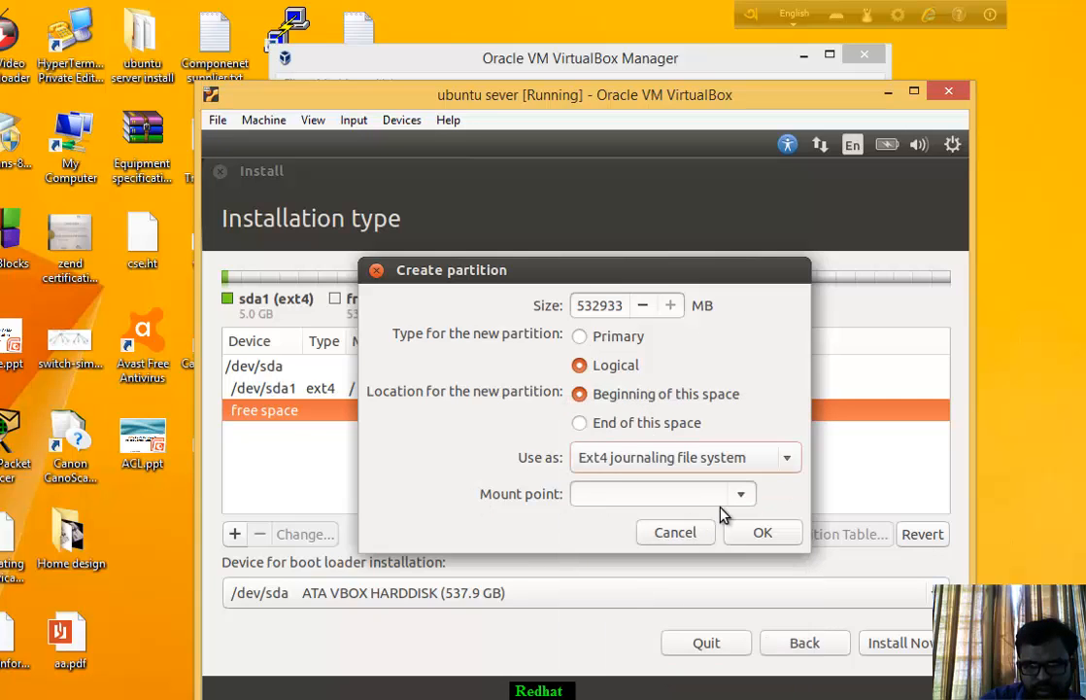
left_click(741, 498)
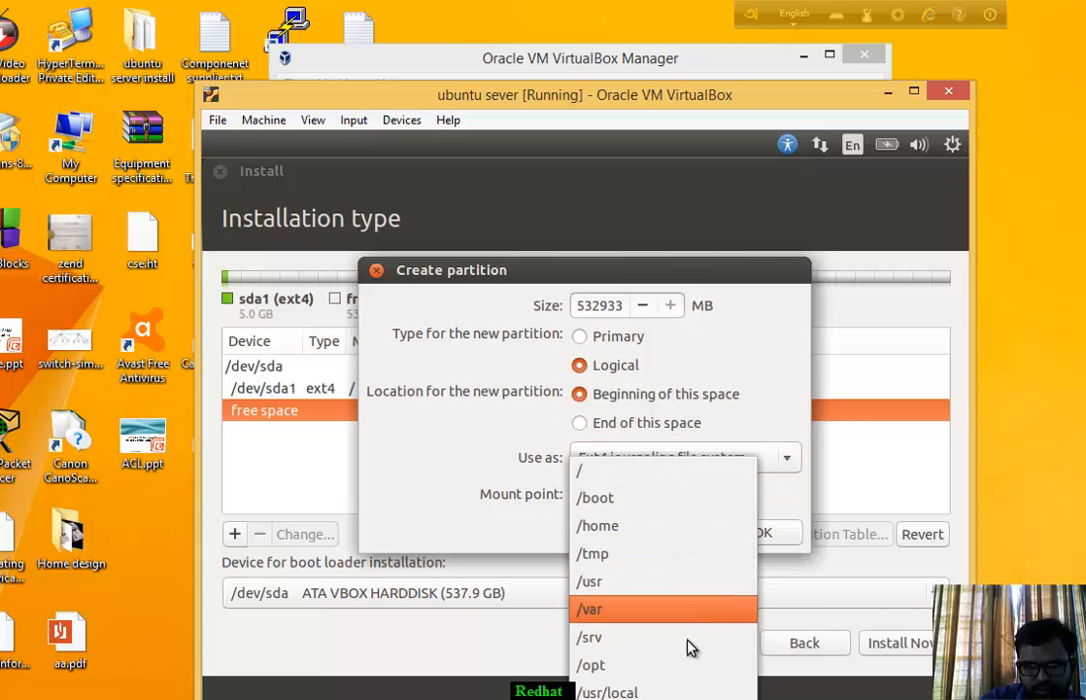
left_click(502, 497)
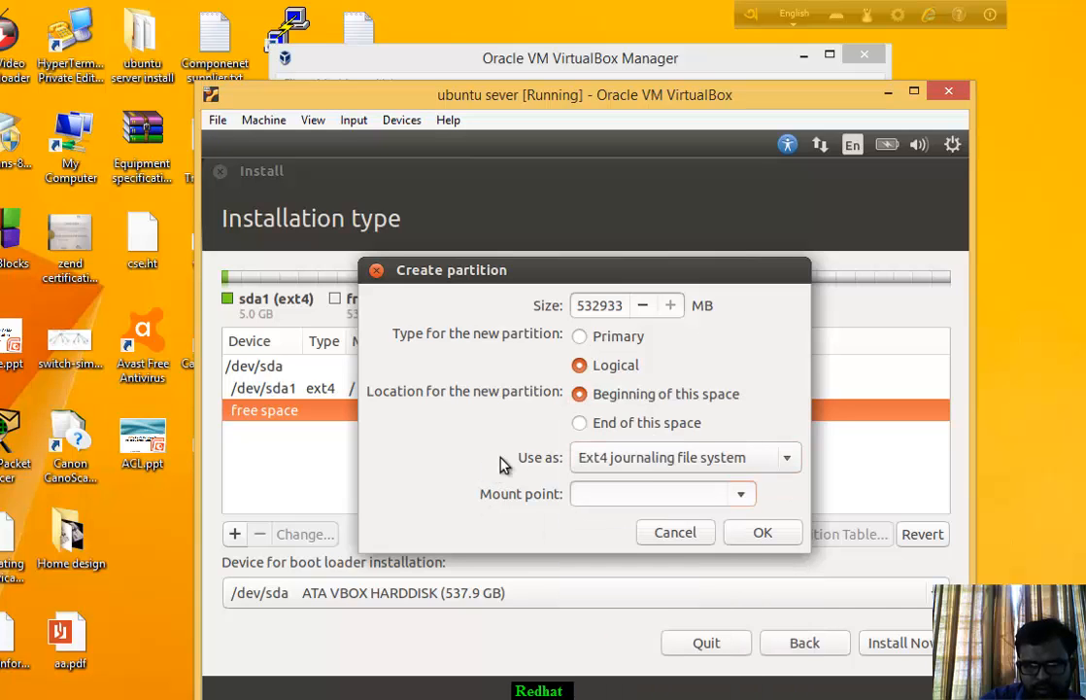
left_click(789, 461)
scroll(727, 480, "up", 6)
scroll(661, 536, "down", 10)
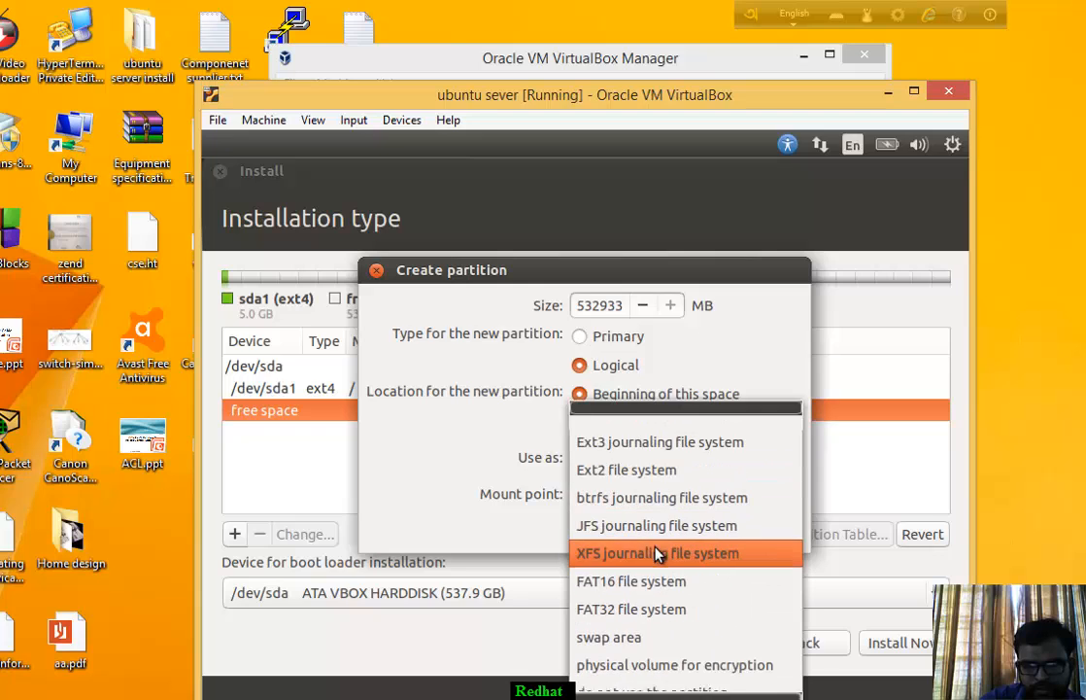
left_click(651, 637)
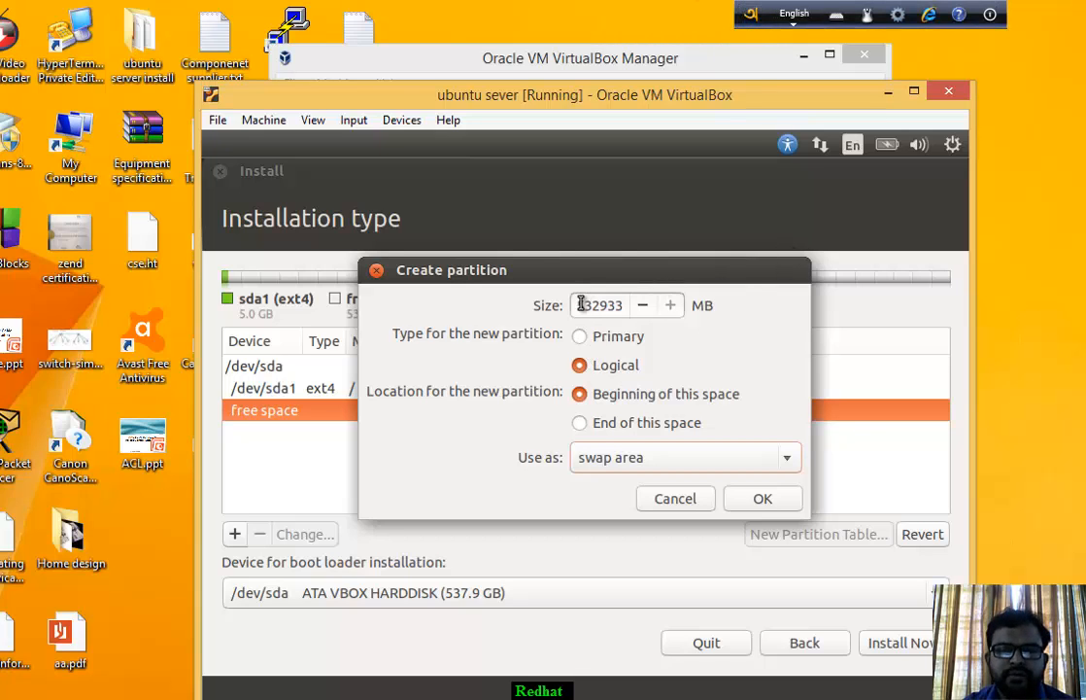
Step: Set the swap partition's size to 2000 MB and create it
left_click_drag(581, 304, 617, 307)
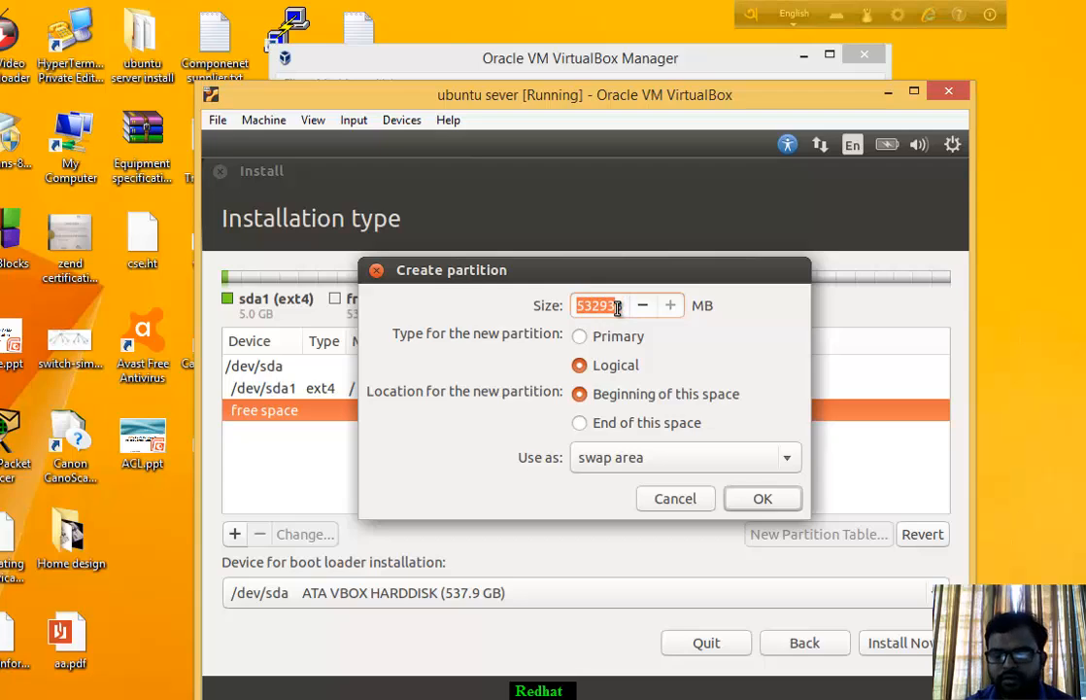
type("2")
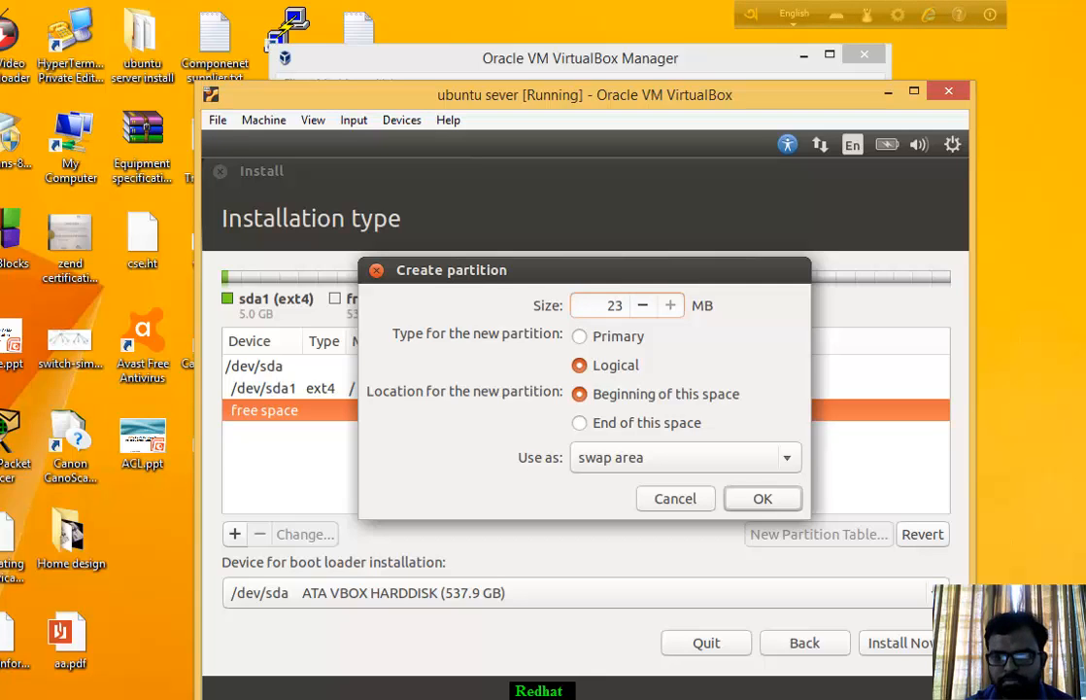
type("000")
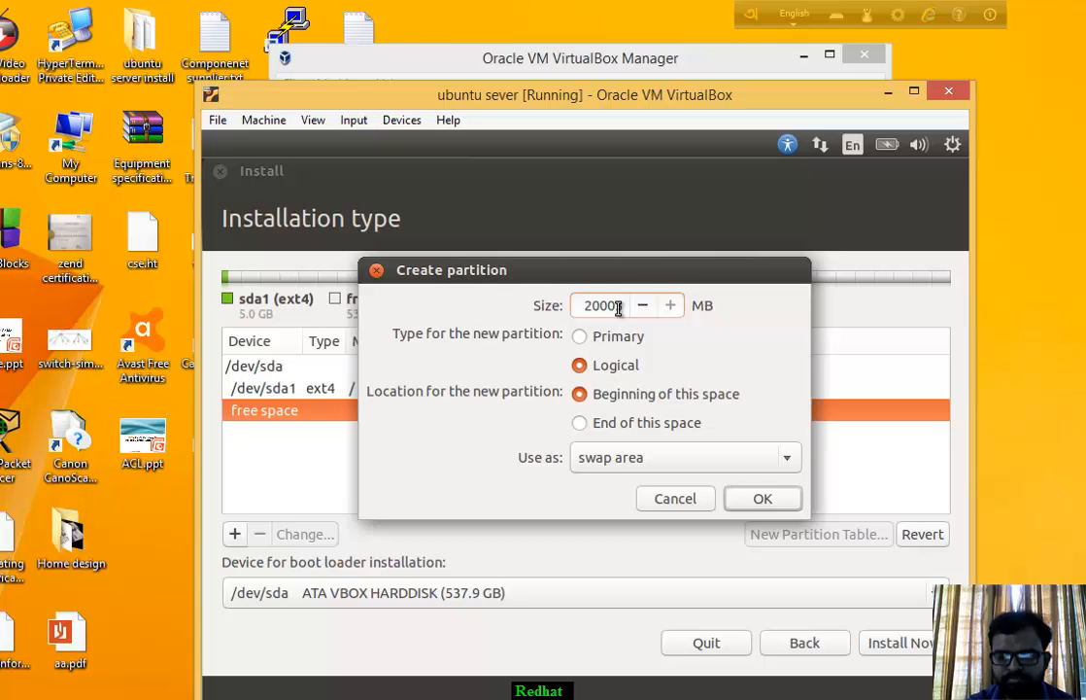
key("BackSpace")
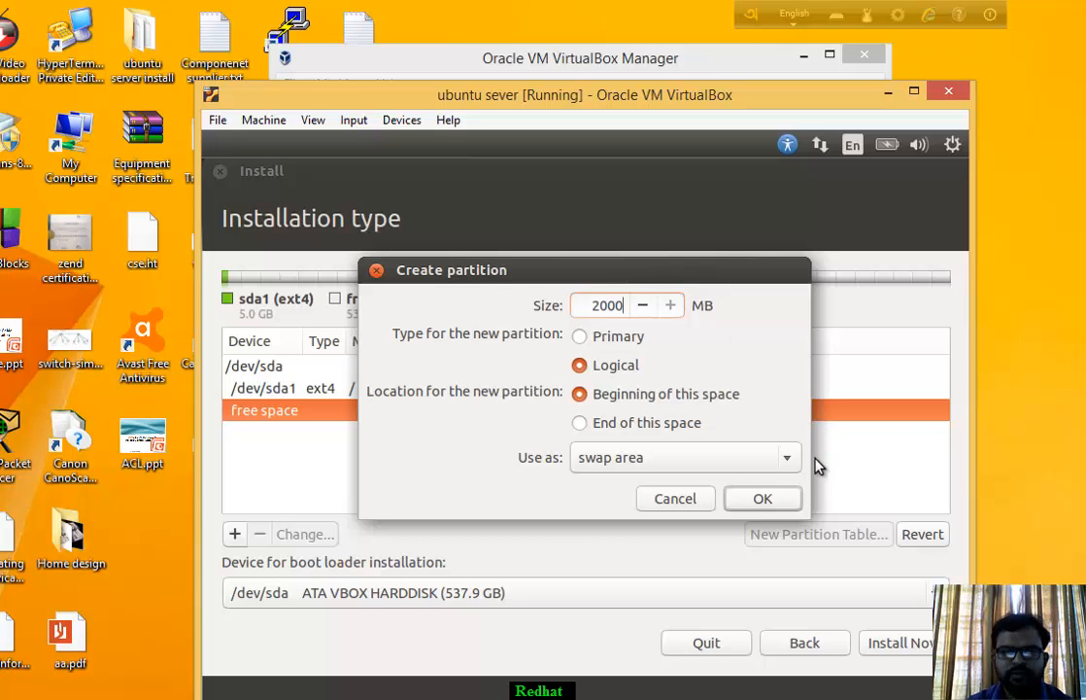
left_click(758, 501)
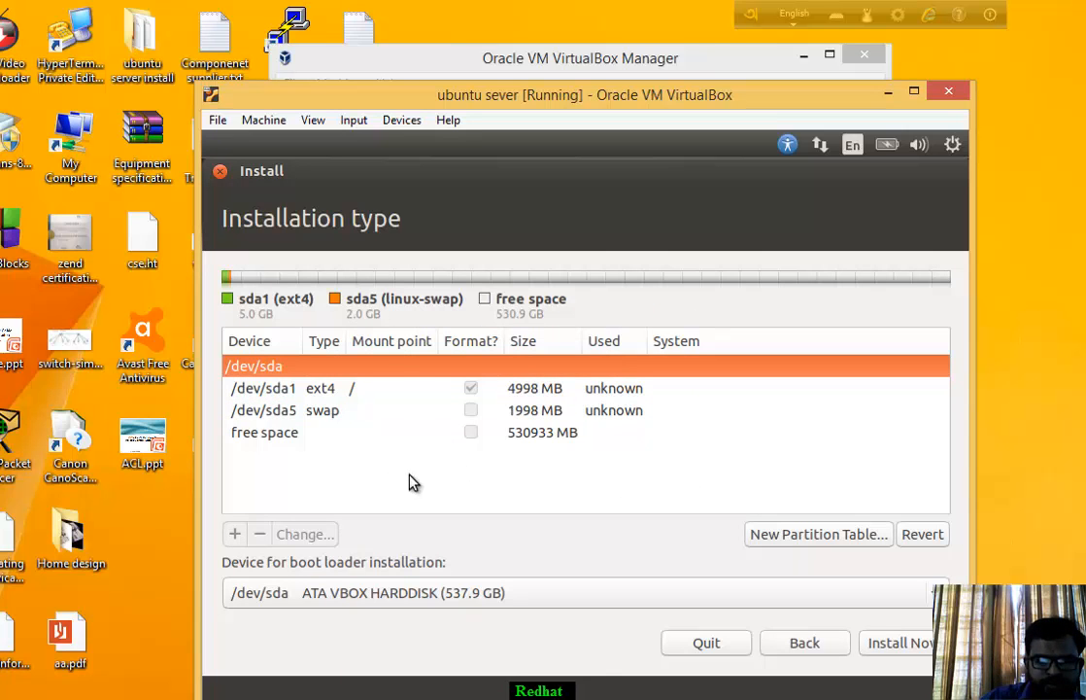
Step: Start another partition in the remaining free space as Ext4 journaling file system with mount point /home
left_click(261, 435)
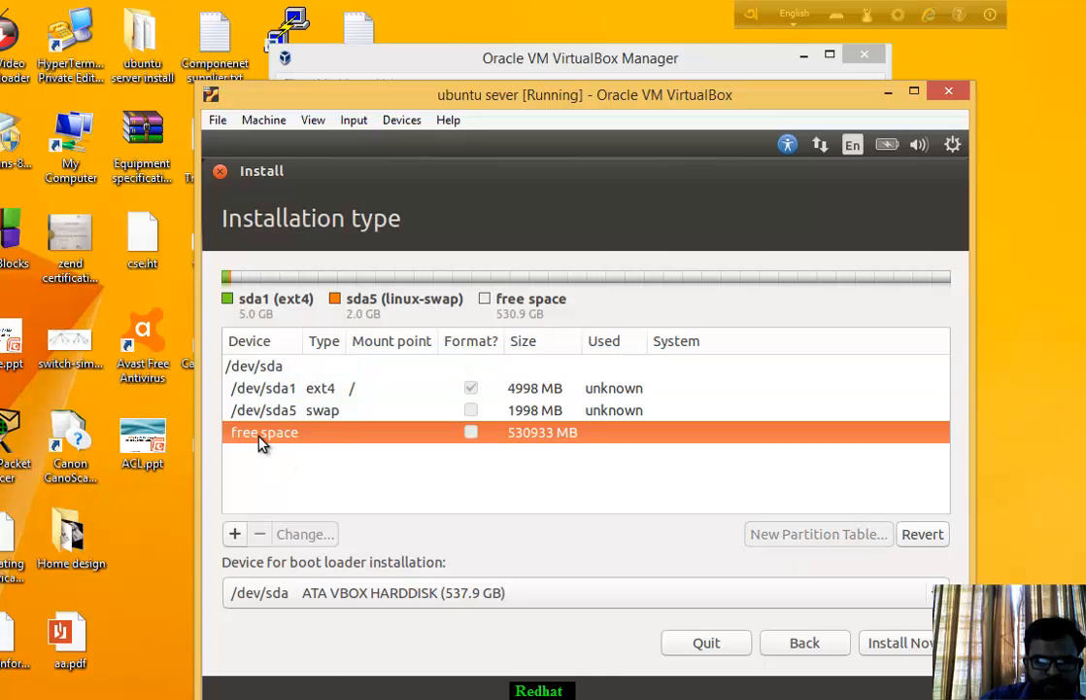
left_click(235, 533)
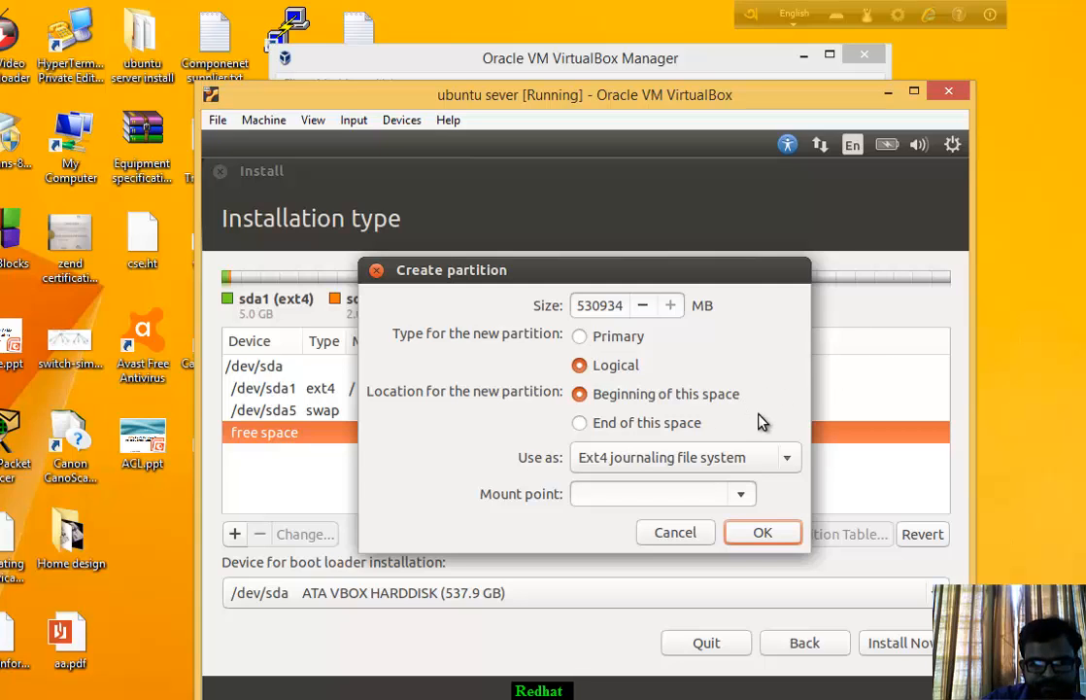
left_click(789, 461)
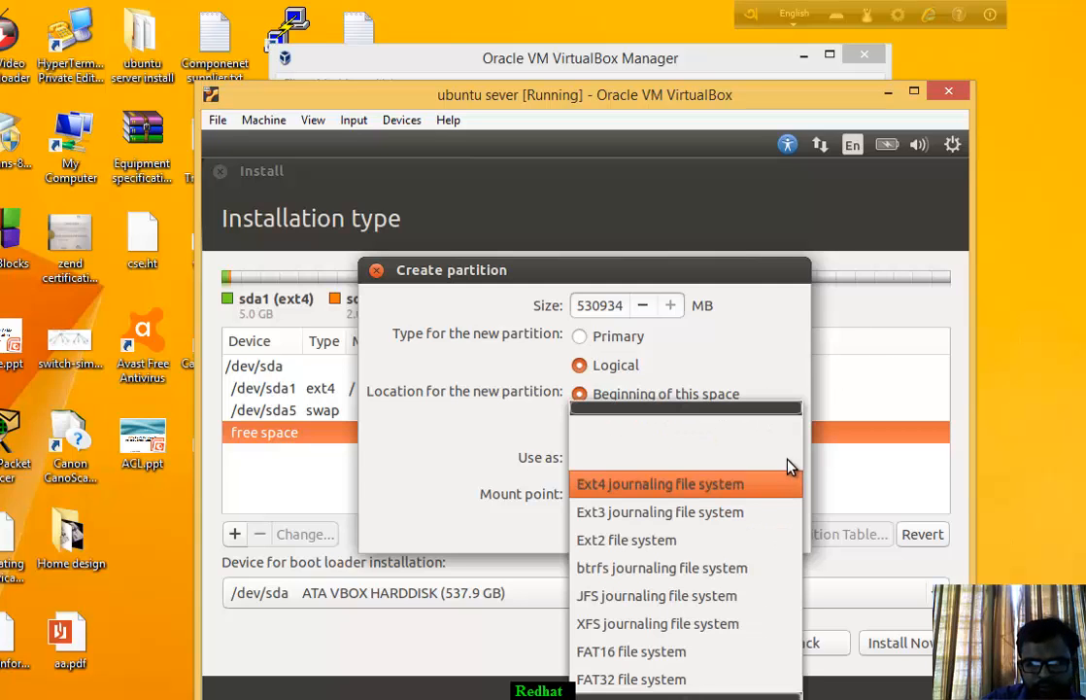
left_click(781, 377)
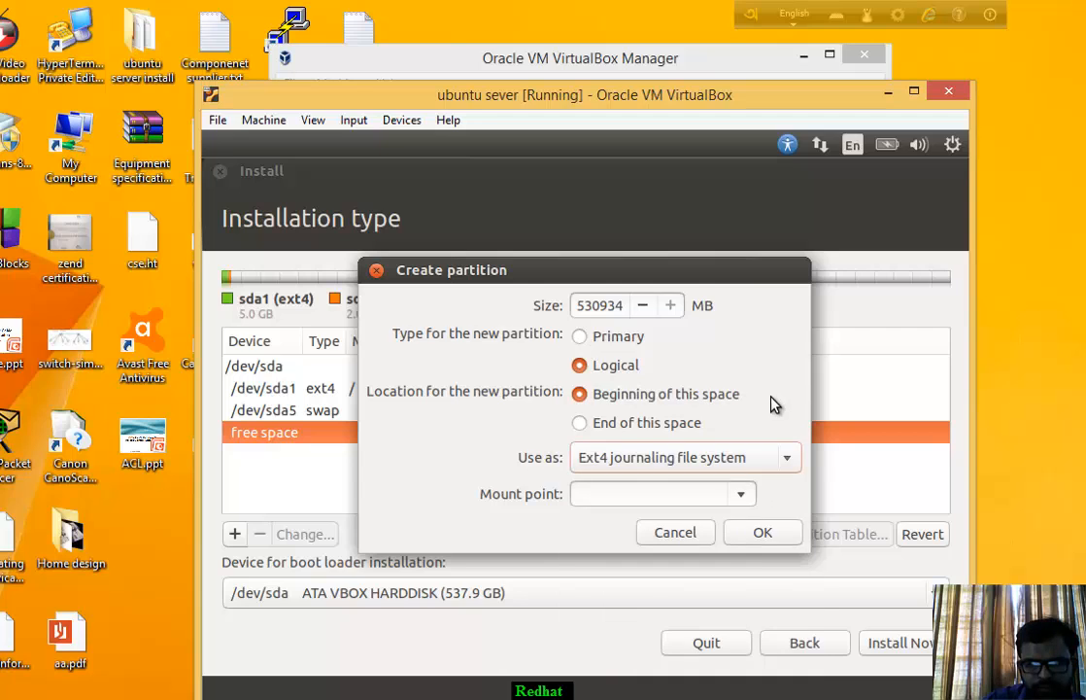
left_click(744, 493)
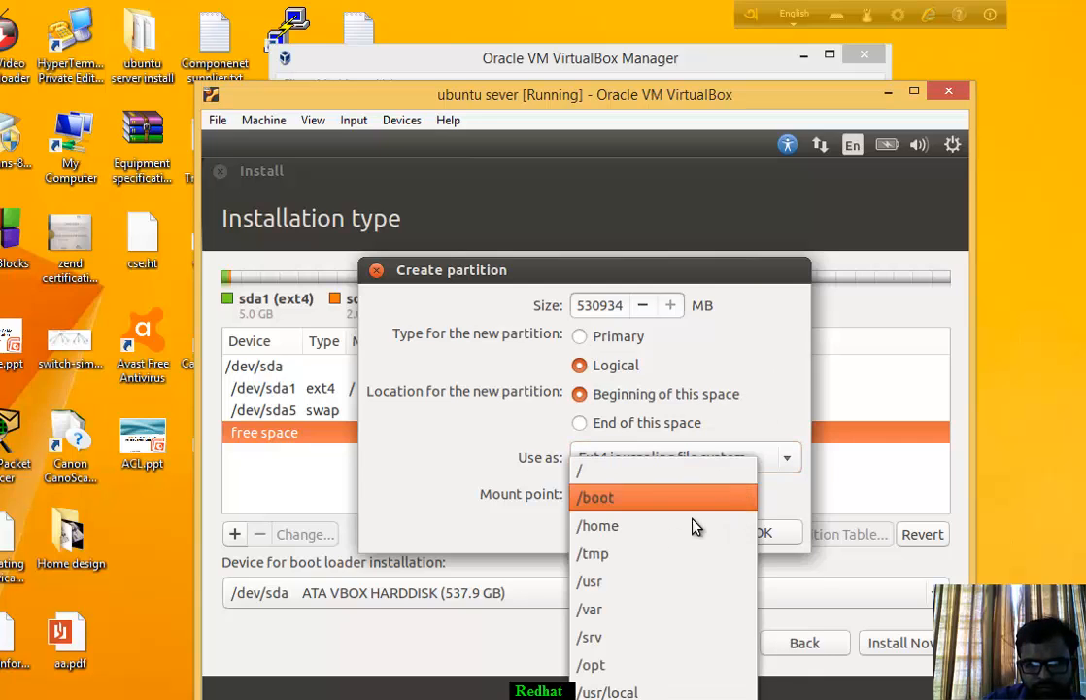
left_click(642, 530)
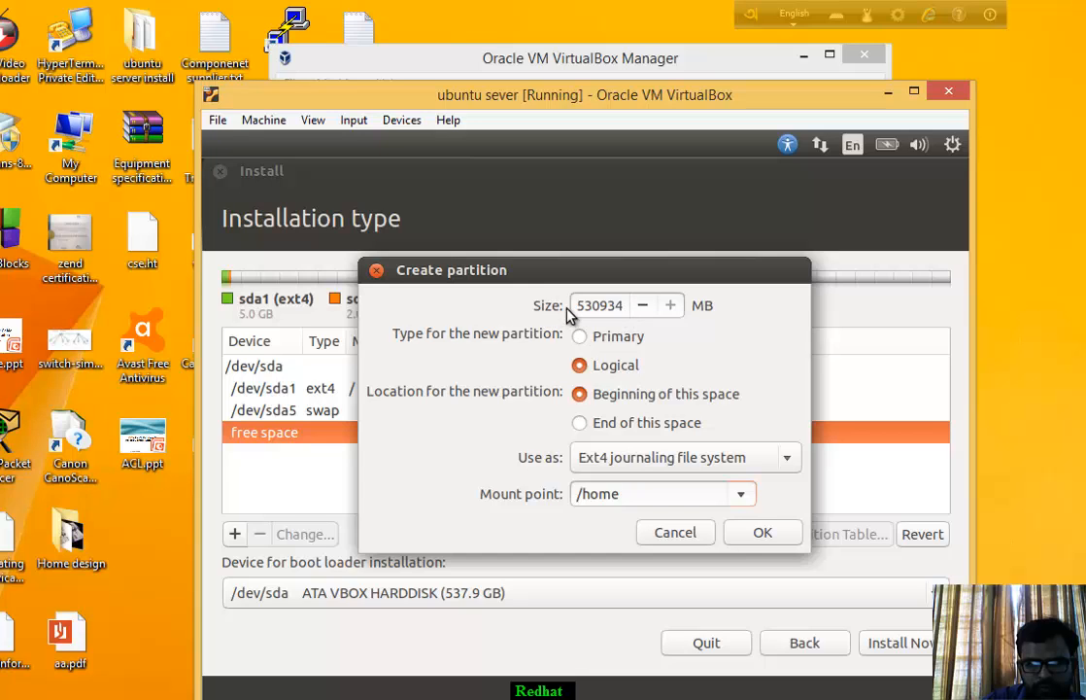
Step: Set the /home partition's size to 50000 MB, make it primary and create it
left_click_drag(583, 307, 643, 308)
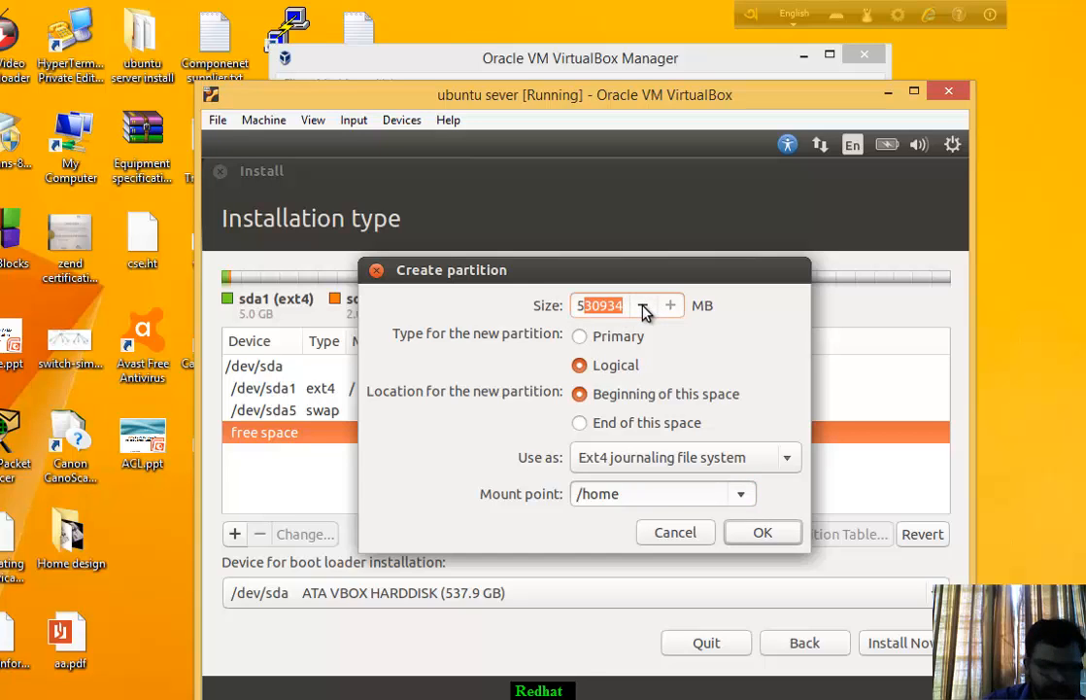
type("55")
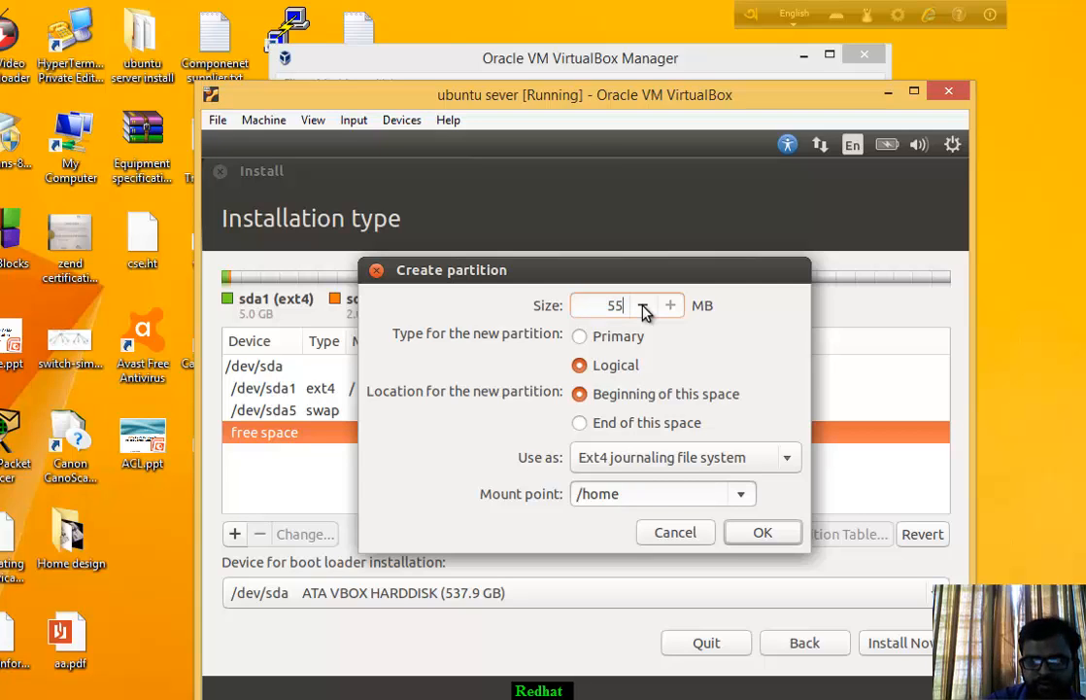
key("BackSpace")
type("00")
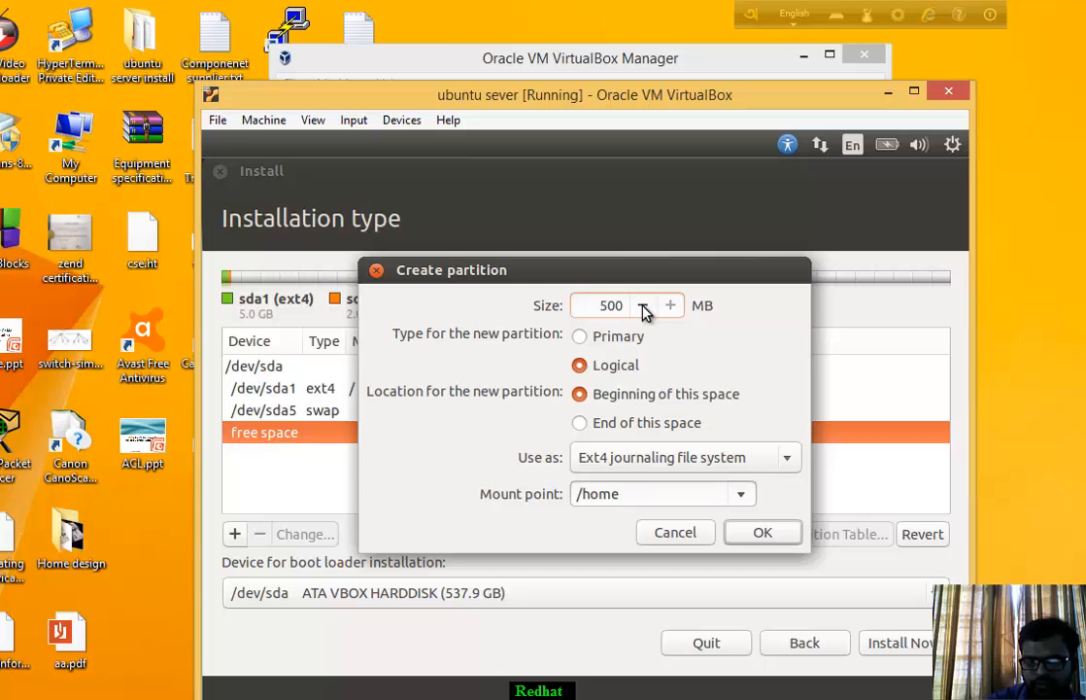
type("00")
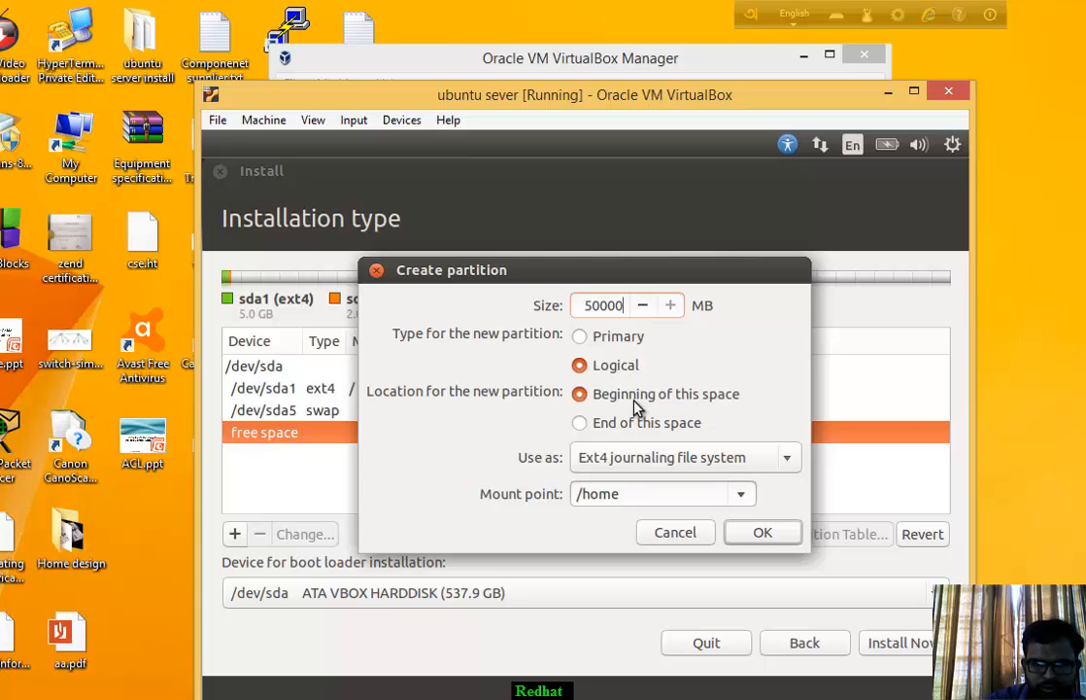
left_click(579, 337)
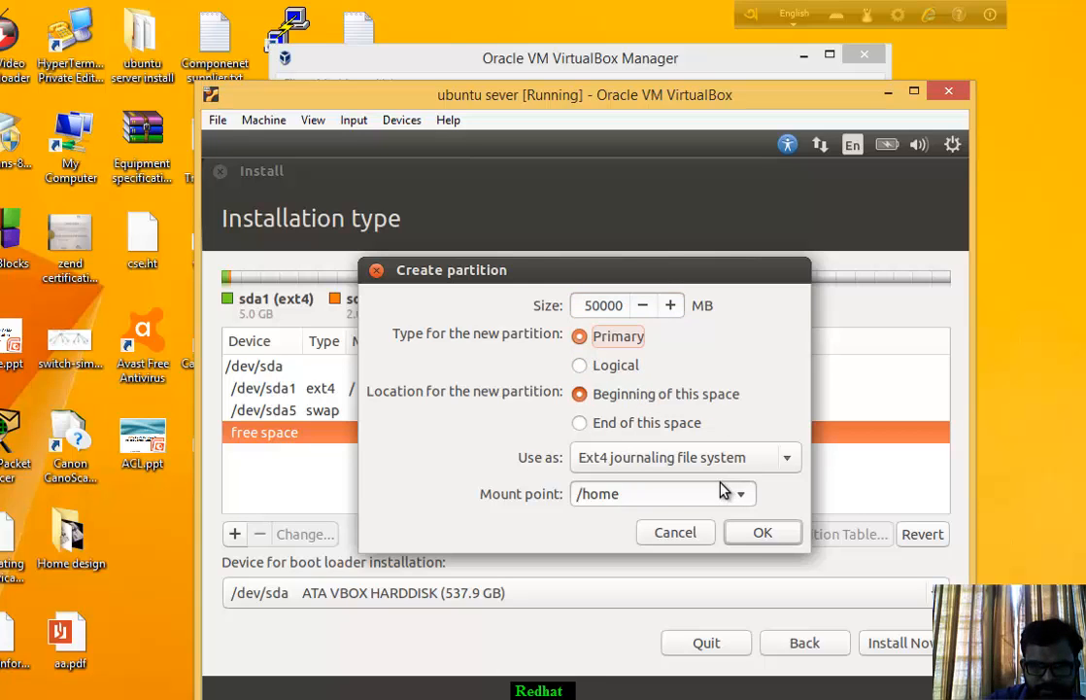
left_click(764, 535)
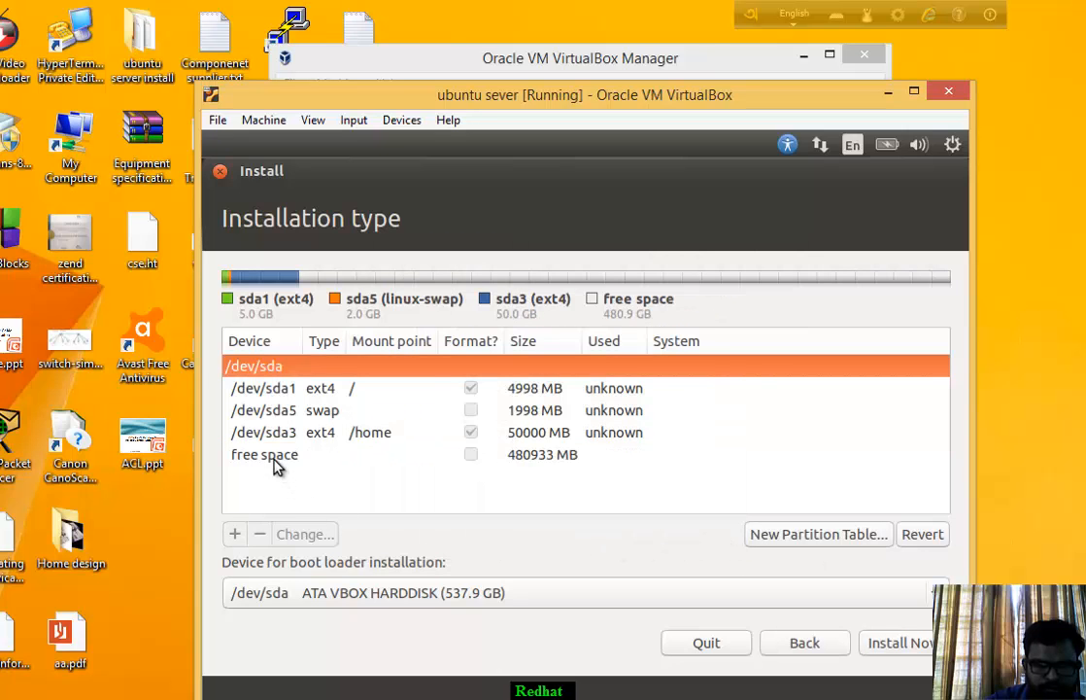
Step: Start a new primary Ext4 partition in the remaining free space with mount point /boot
left_click(273, 465)
left_click(235, 536)
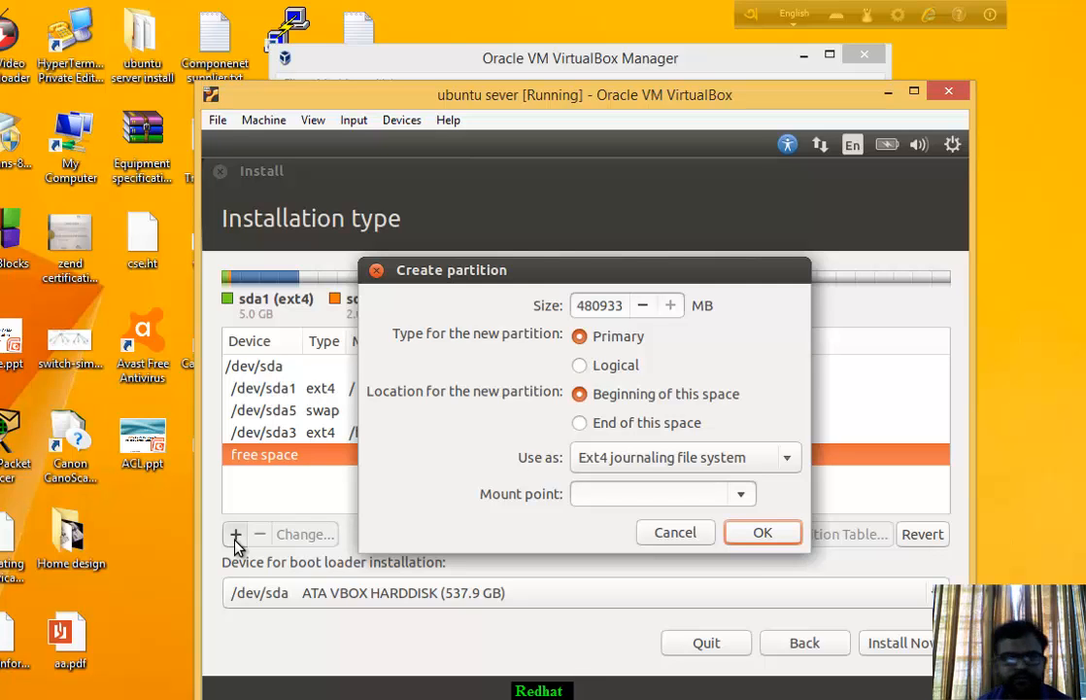
left_click(736, 495)
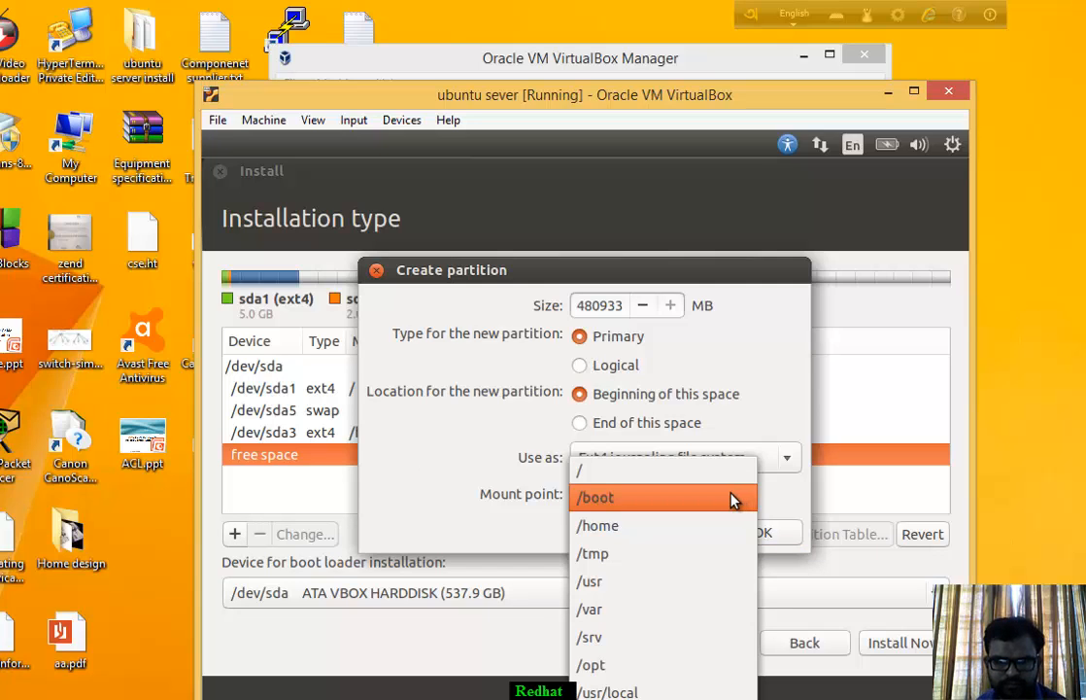
left_click(668, 499)
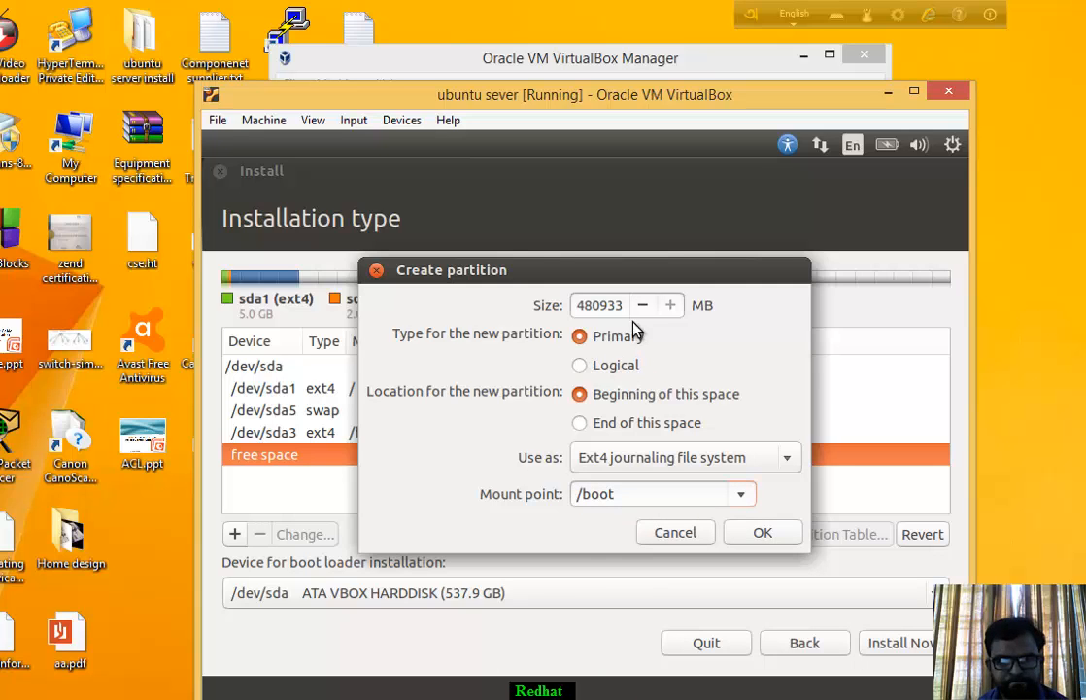
Step: Set the /boot partition's size to 30000 MB and create it
left_click(602, 306)
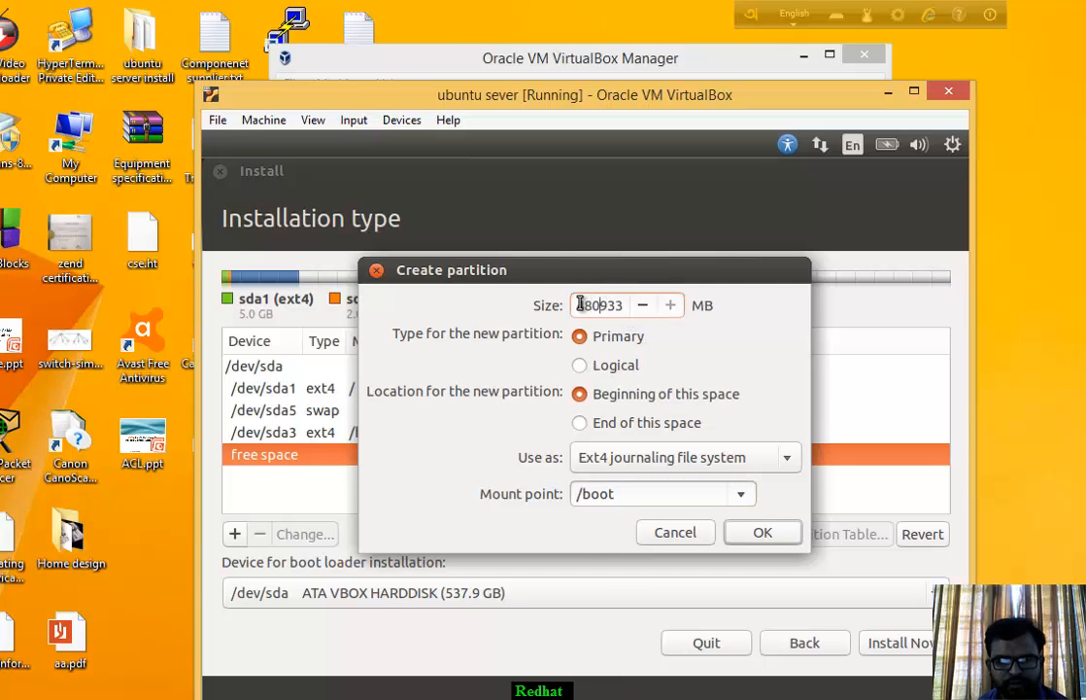
left_click_drag(580, 304, 644, 306)
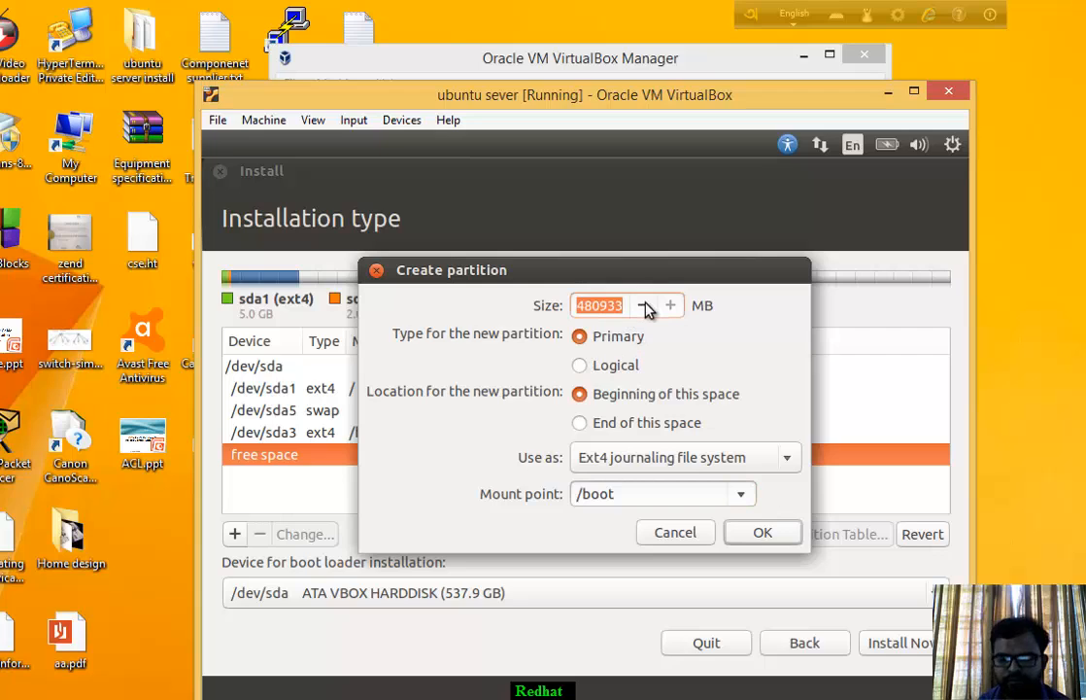
type("30000")
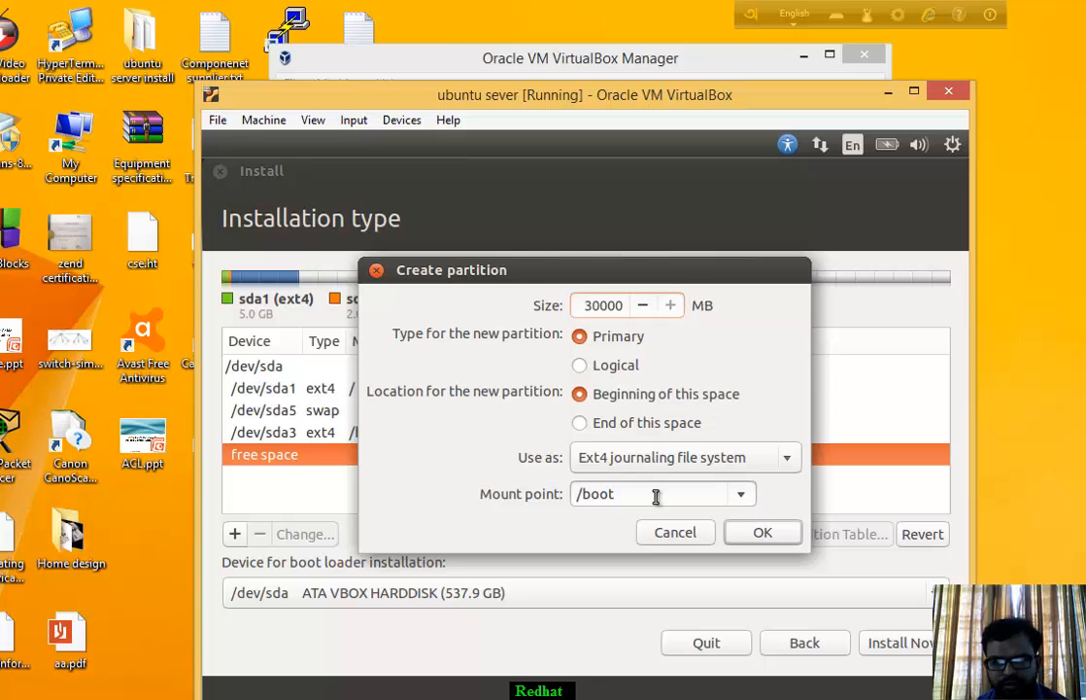
left_click(759, 533)
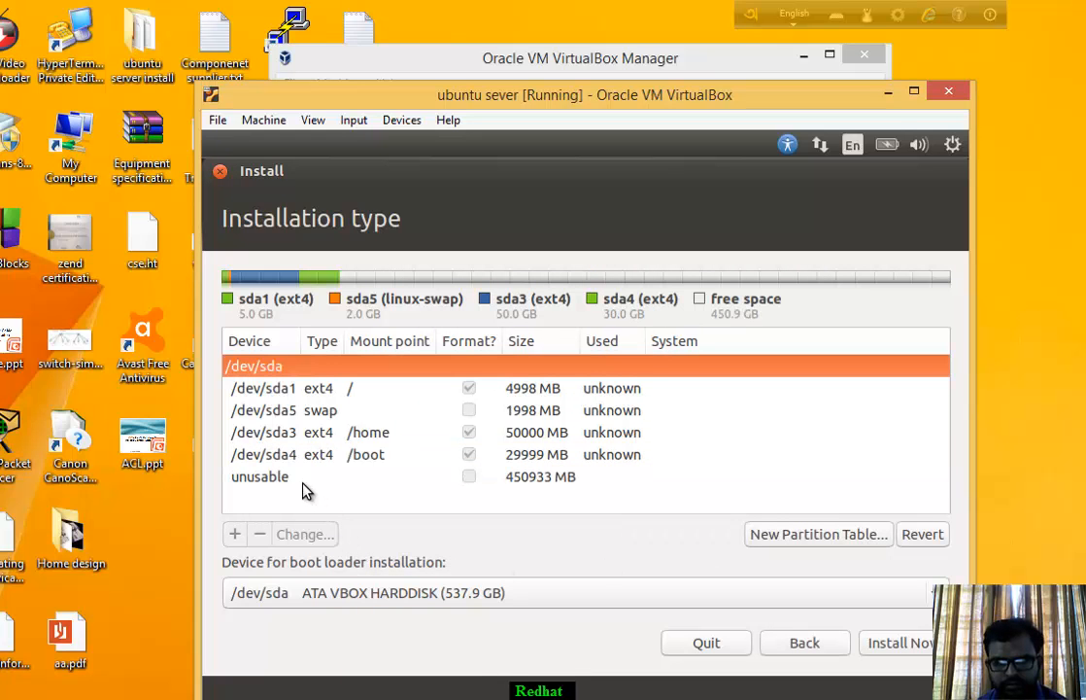
Step: Delete the /boot partition from the disk's partition list
left_click(302, 481)
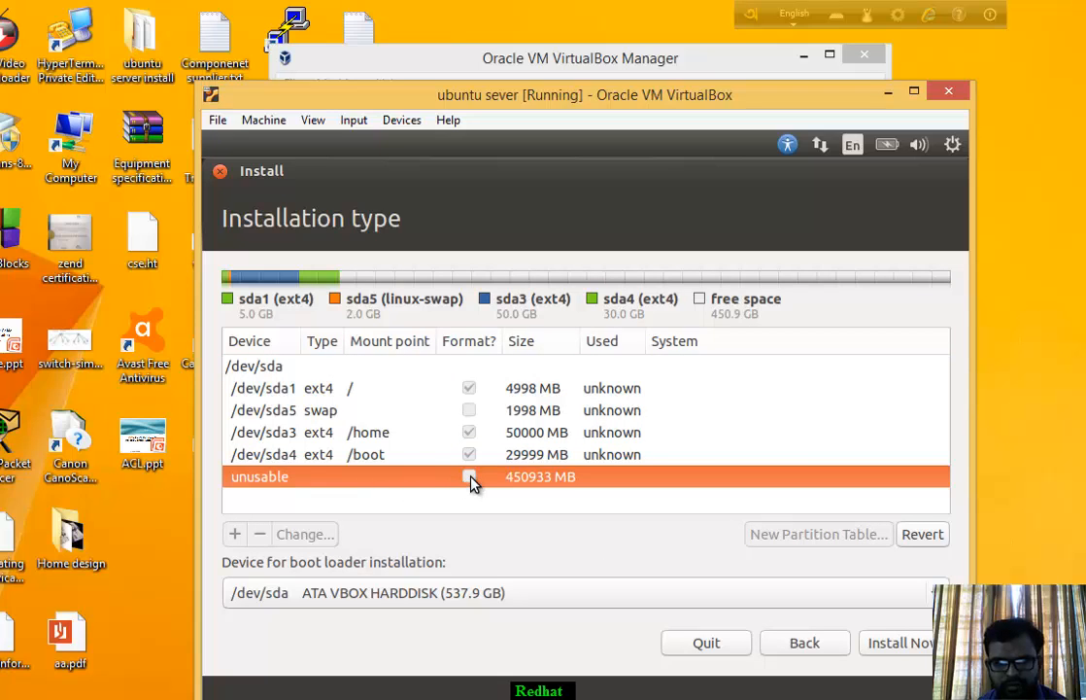
left_click(385, 457)
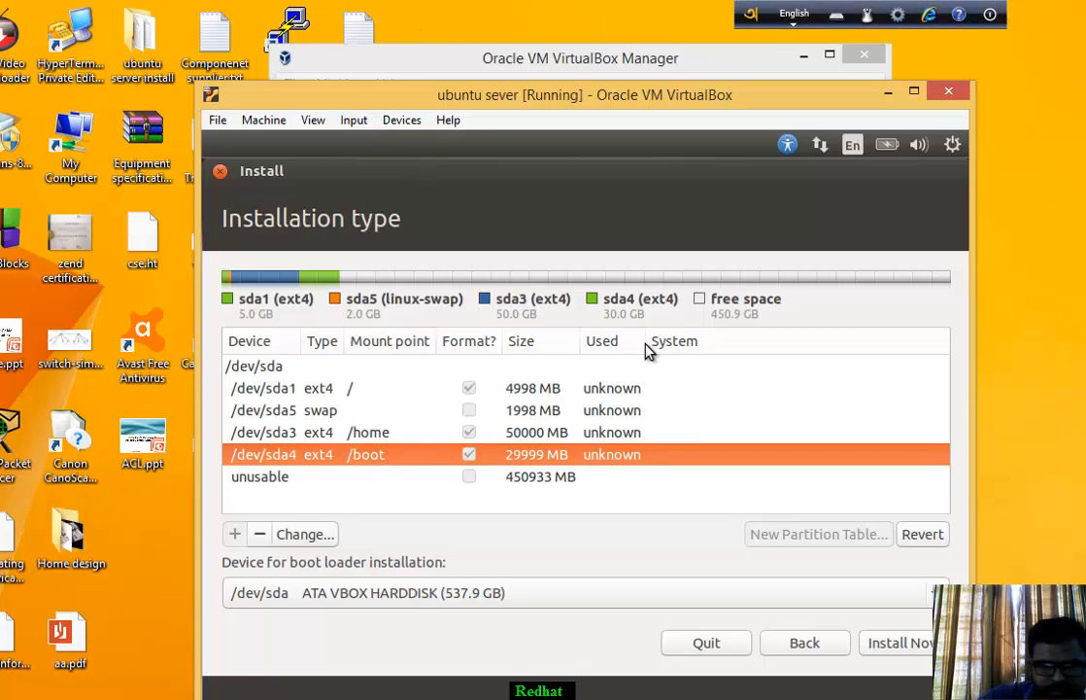
left_click(259, 533)
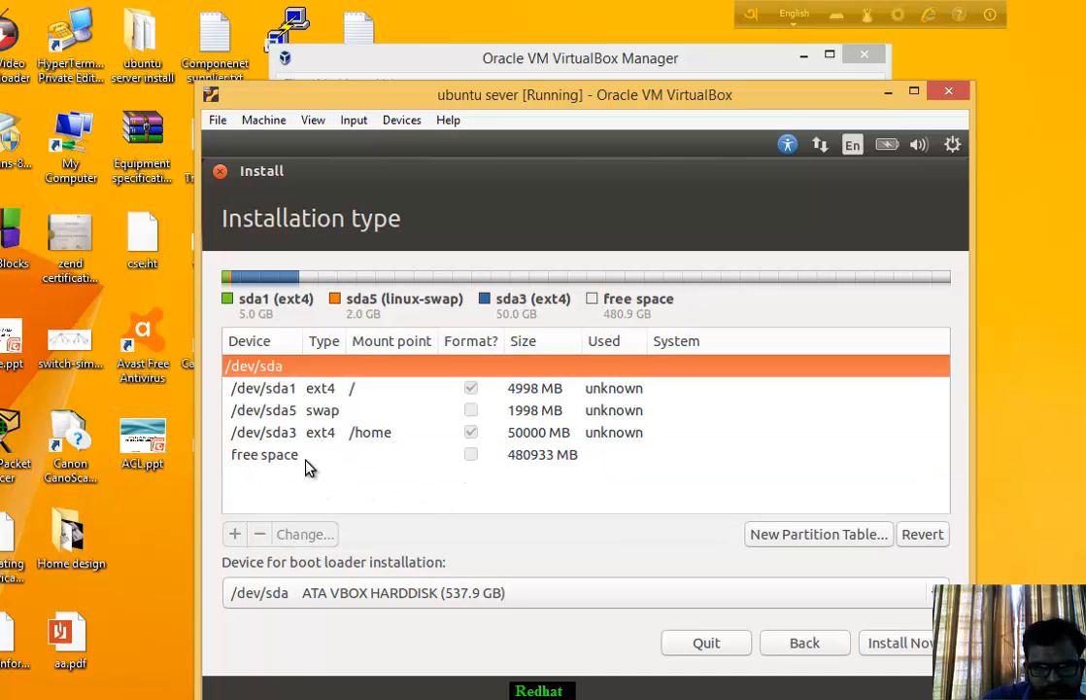
Step: Create a 30000 MB primary Ext4 partition with mount point /usr in the remaining free space
left_click(307, 457)
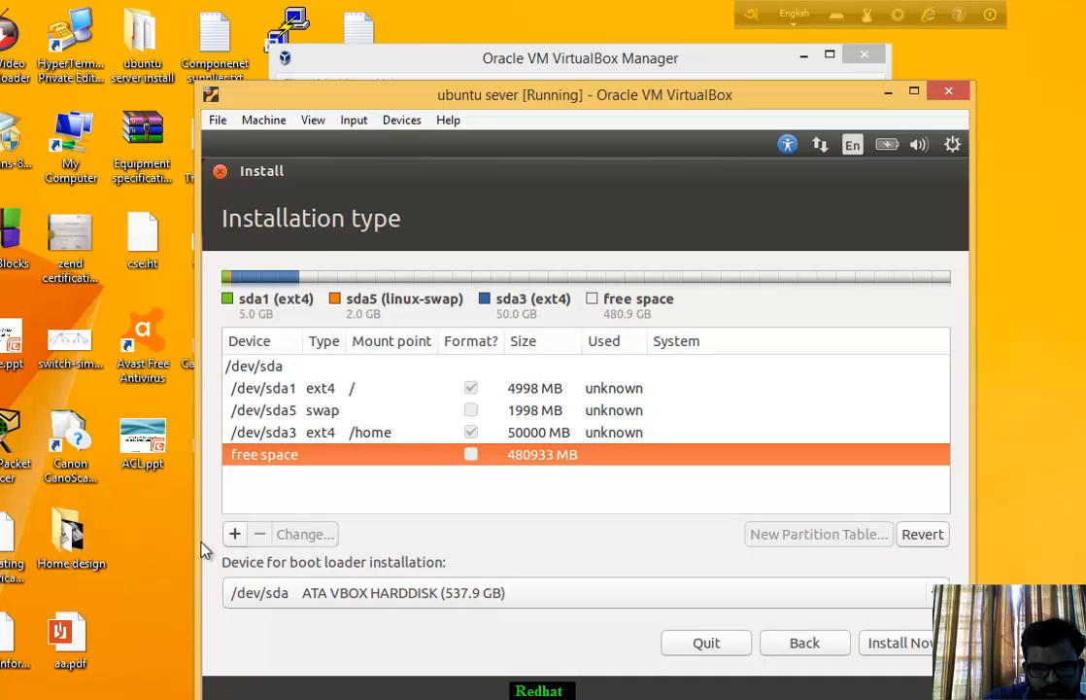
left_click(235, 533)
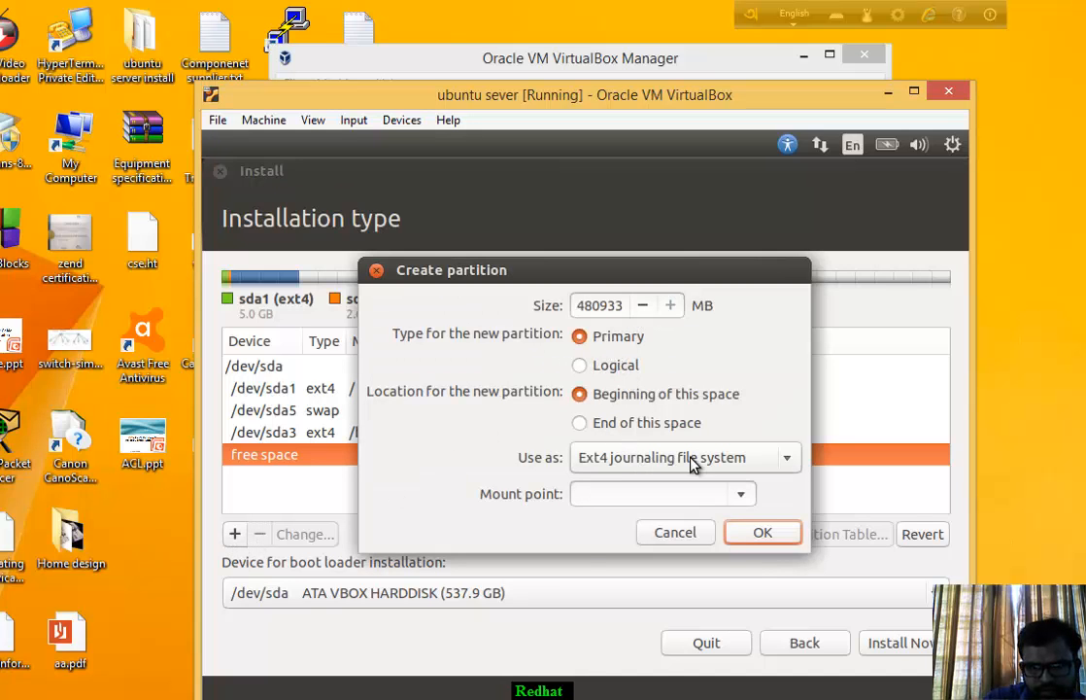
left_click(723, 495)
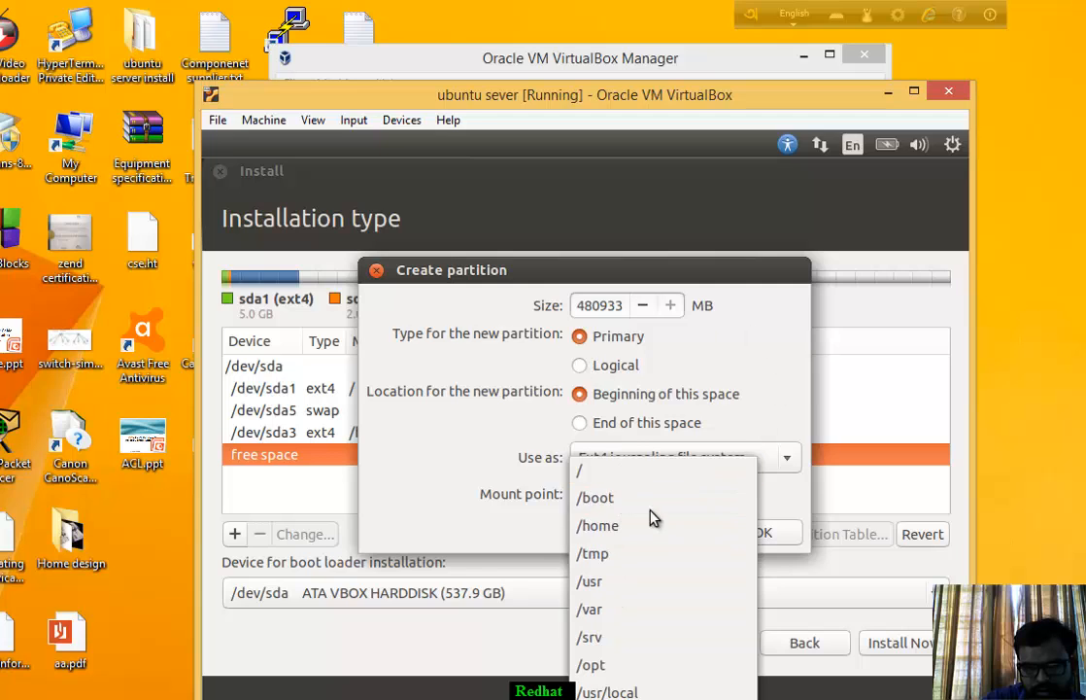
left_click(636, 581)
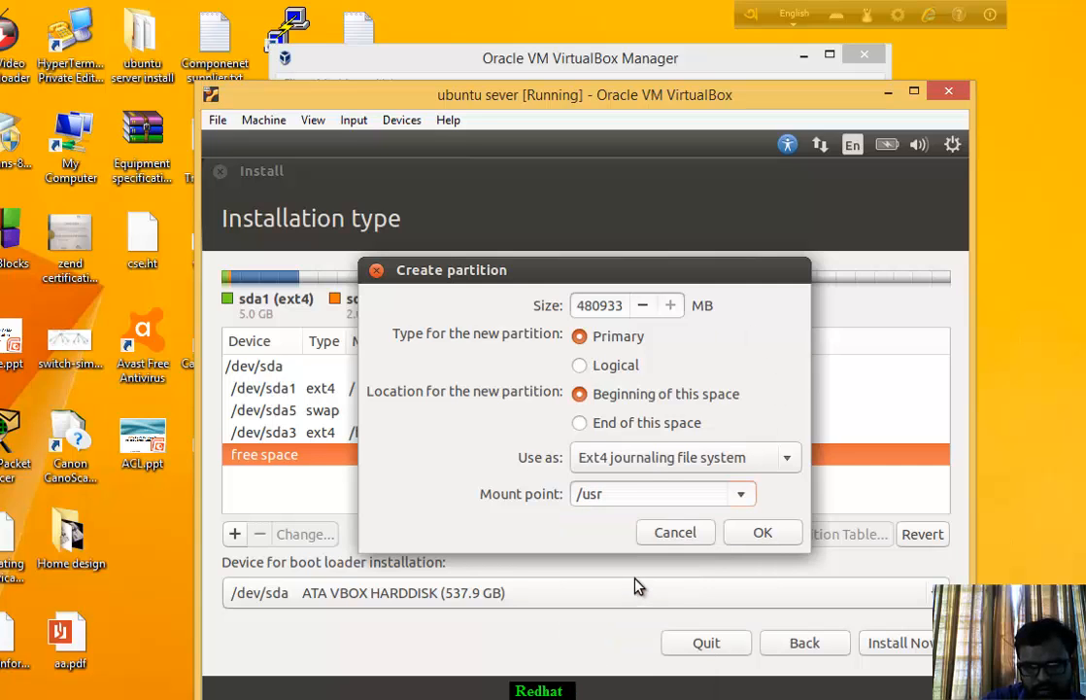
left_click(596, 307)
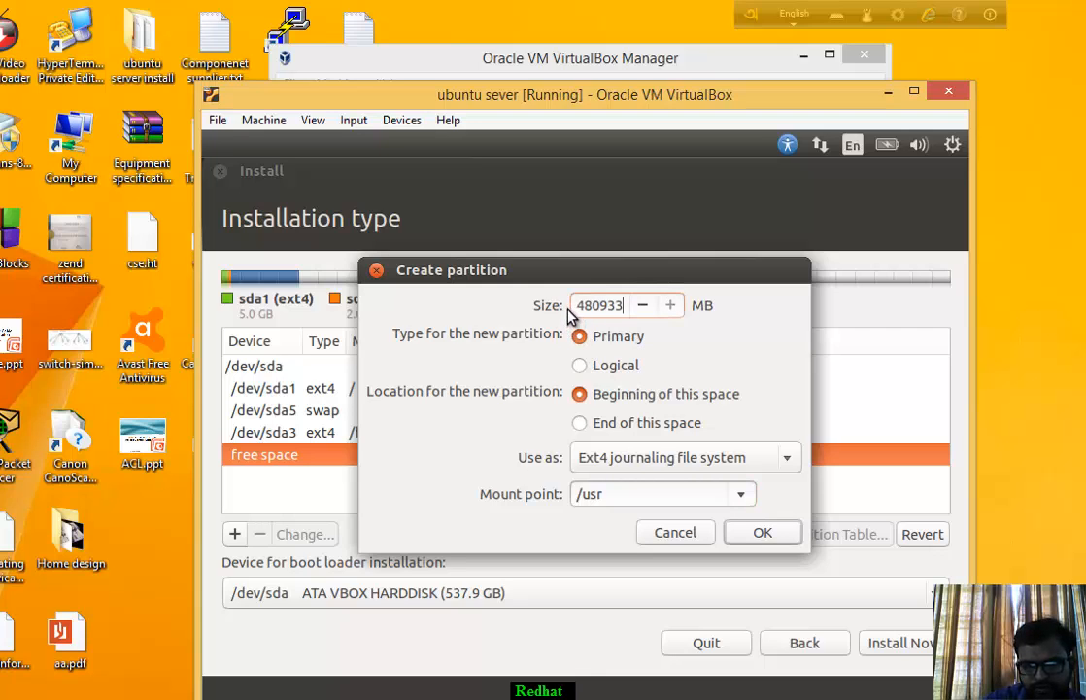
left_click_drag(575, 309, 645, 310)
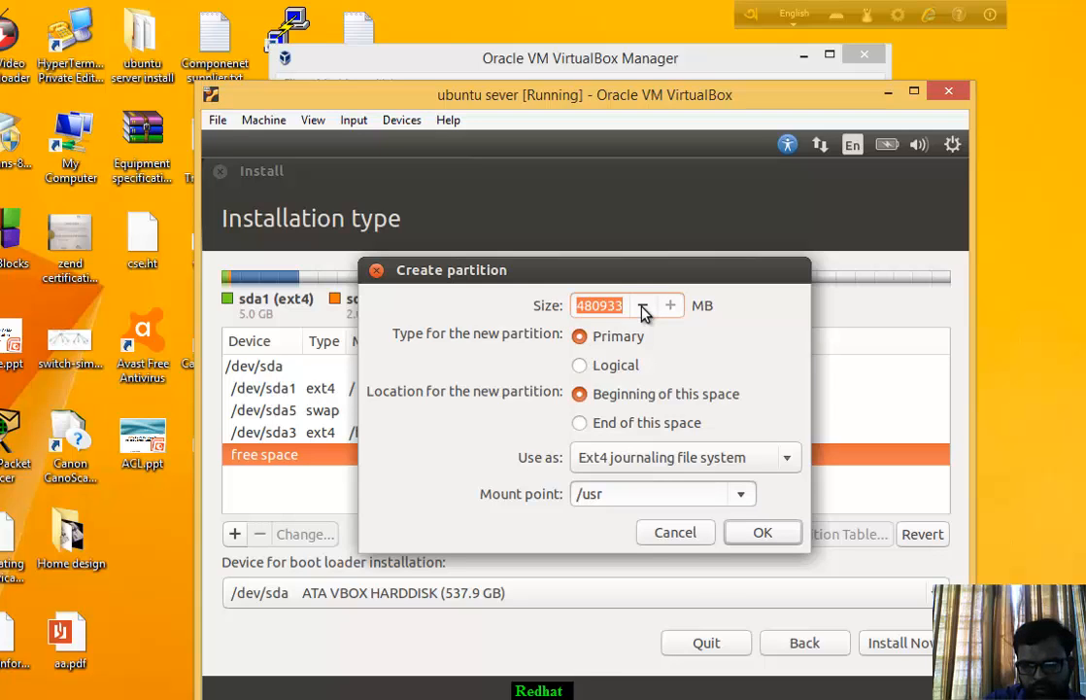
type("30000")
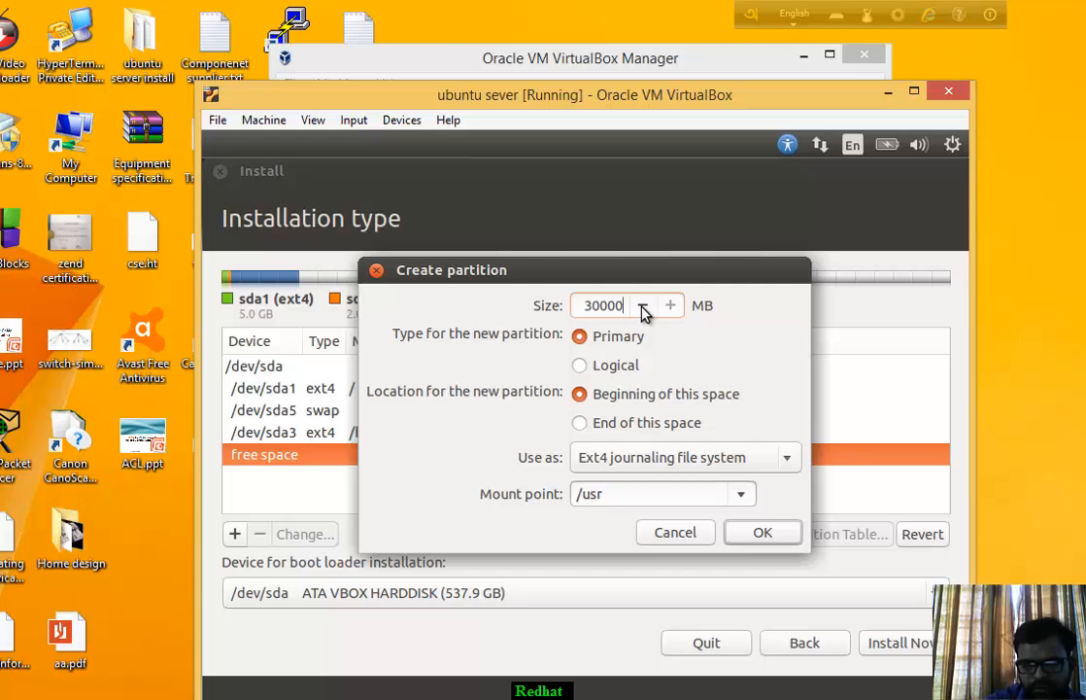
left_click(763, 534)
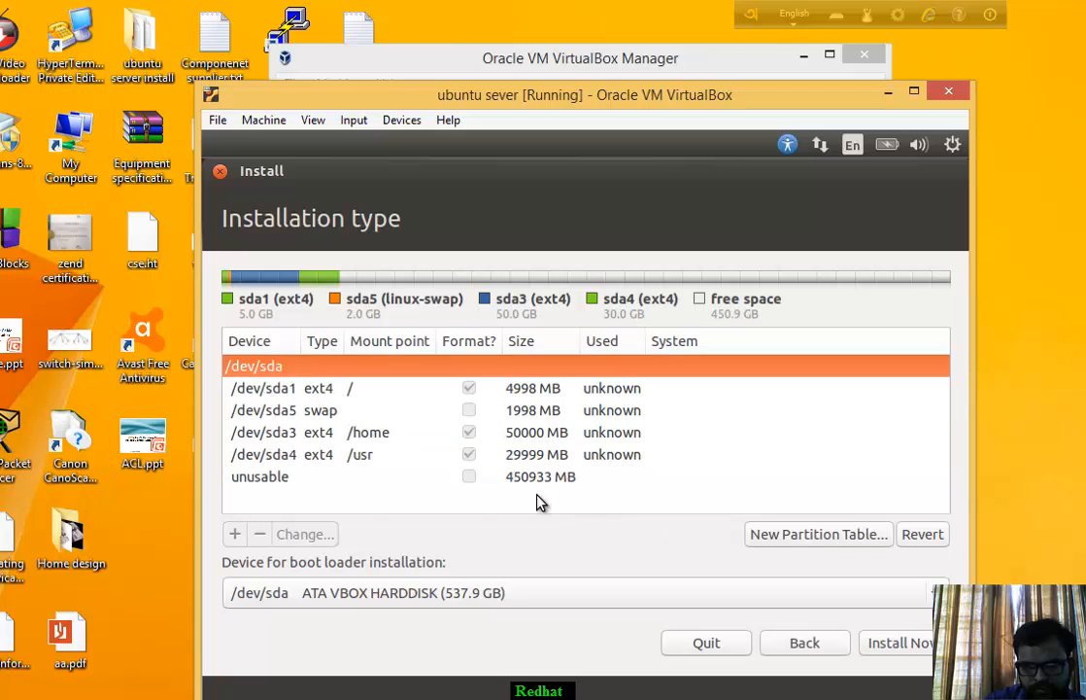
Step: Delete the primary /usr partition to return its space to the free space
left_click(259, 481)
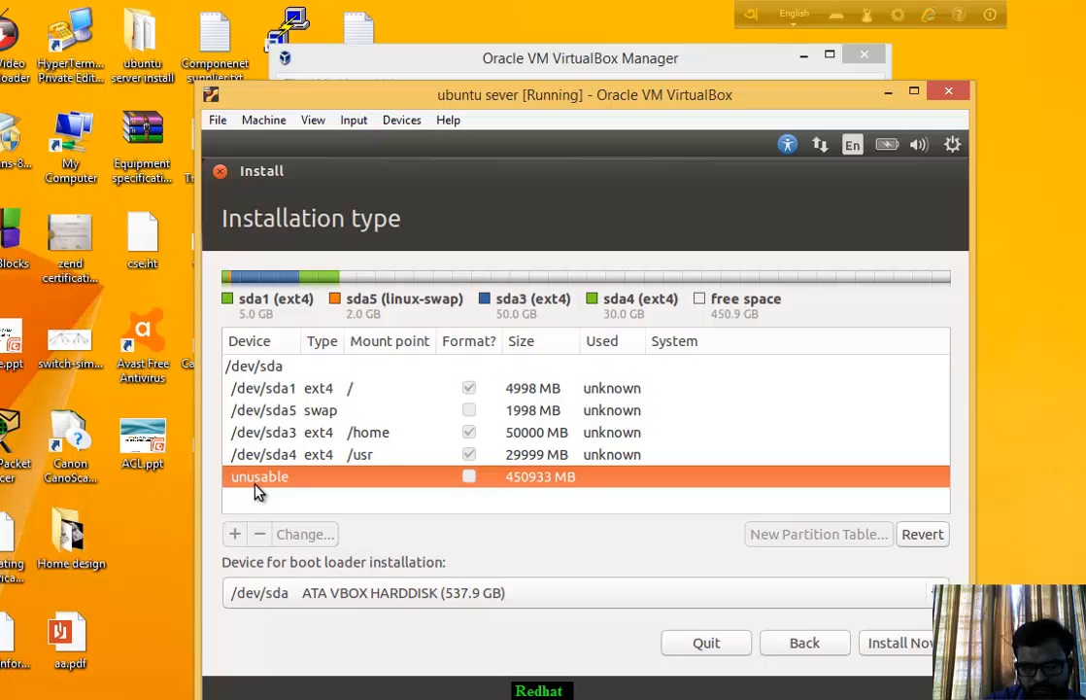
key("Up")
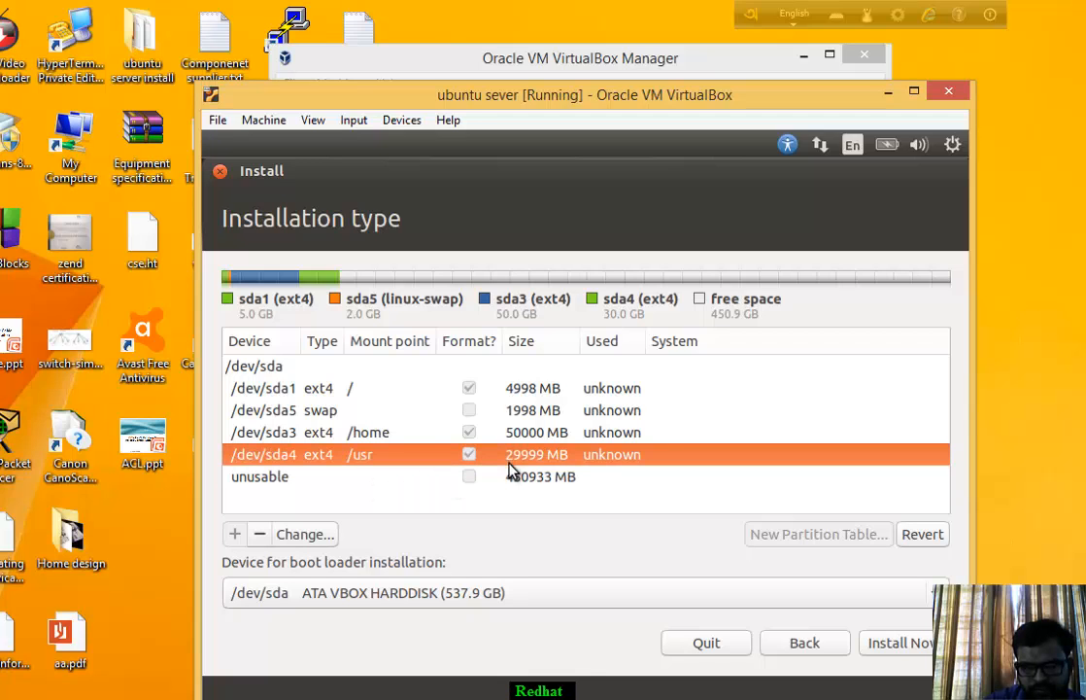
left_click(493, 479)
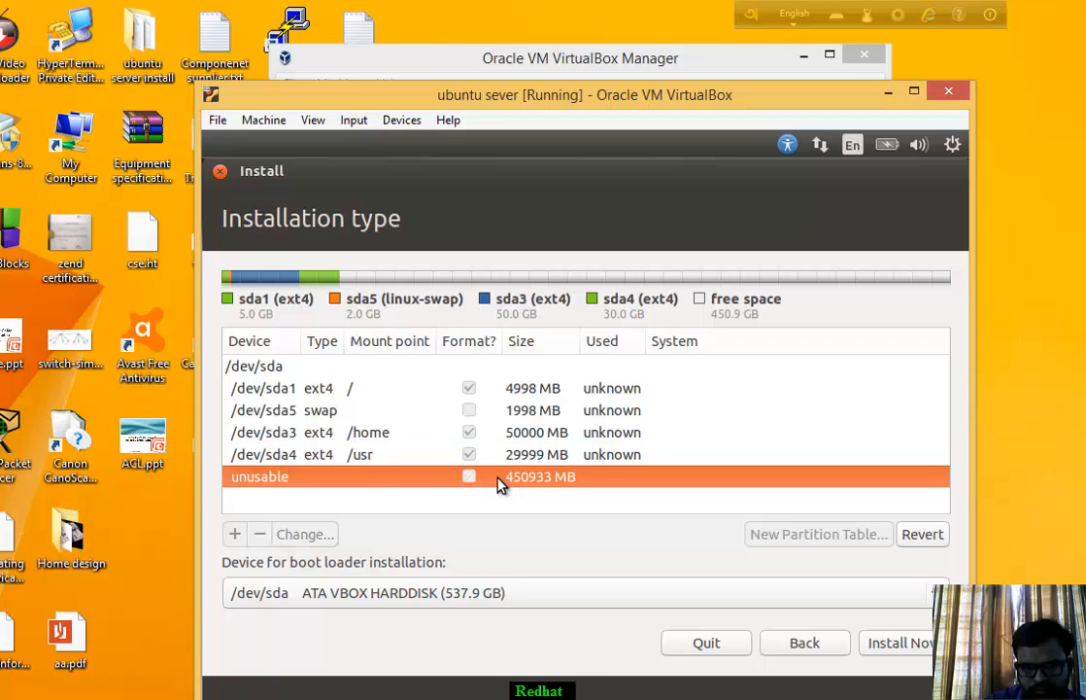
left_click(490, 455)
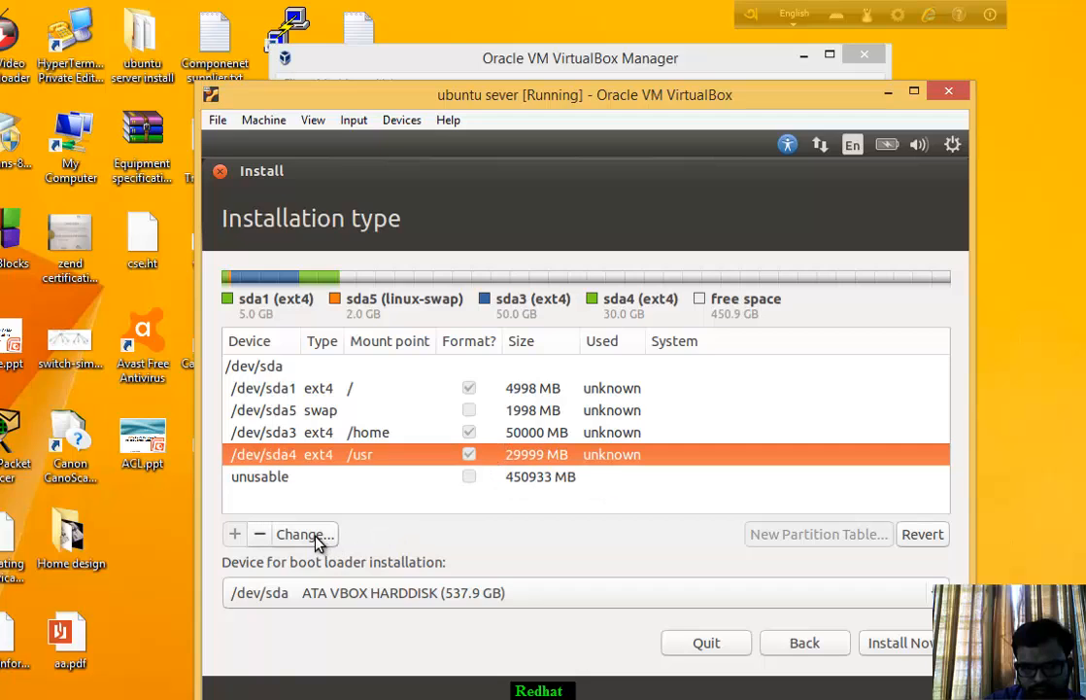
left_click(262, 535)
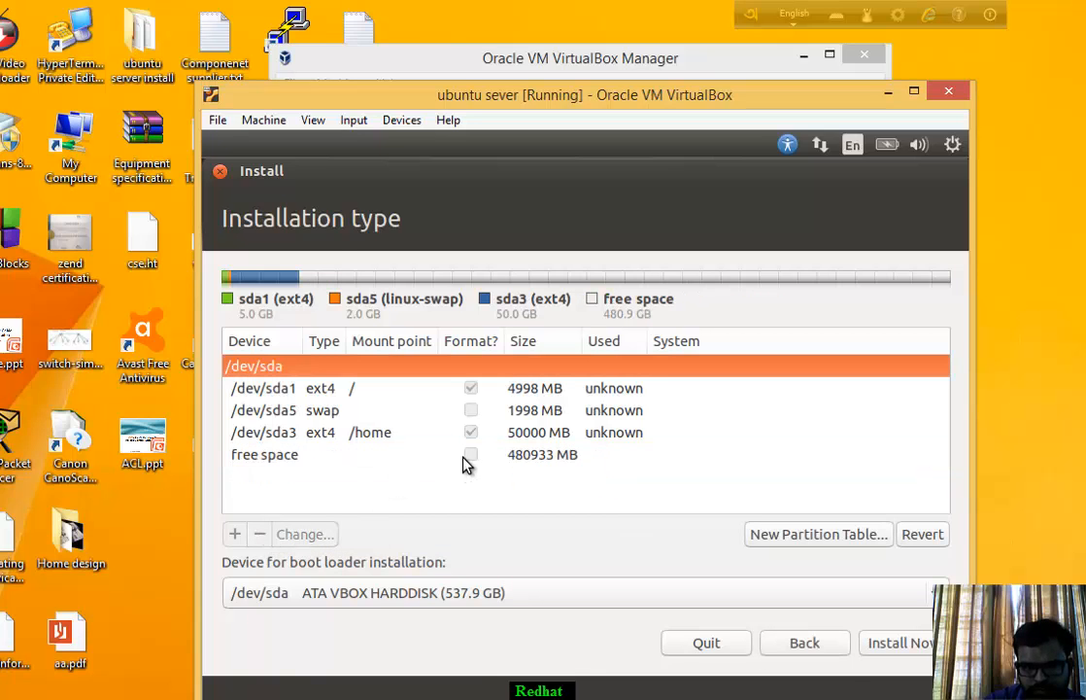
Step: Try to create a 30000 MB logical Ext4 partition with mount point /usr in the remaining free space
left_click(472, 457)
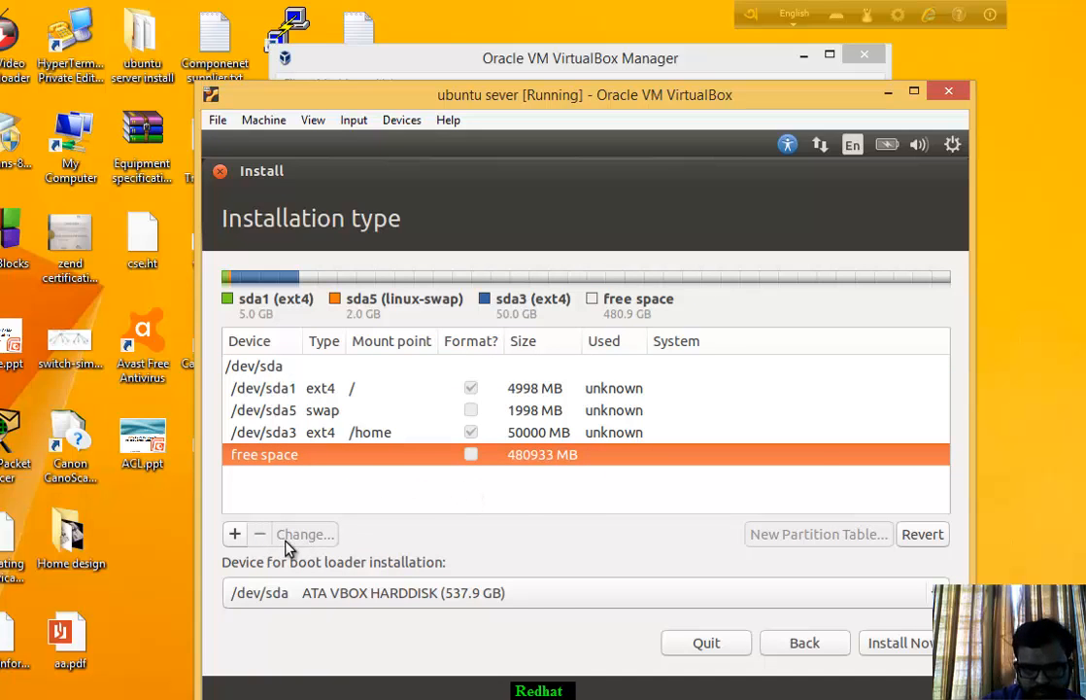
left_click(235, 535)
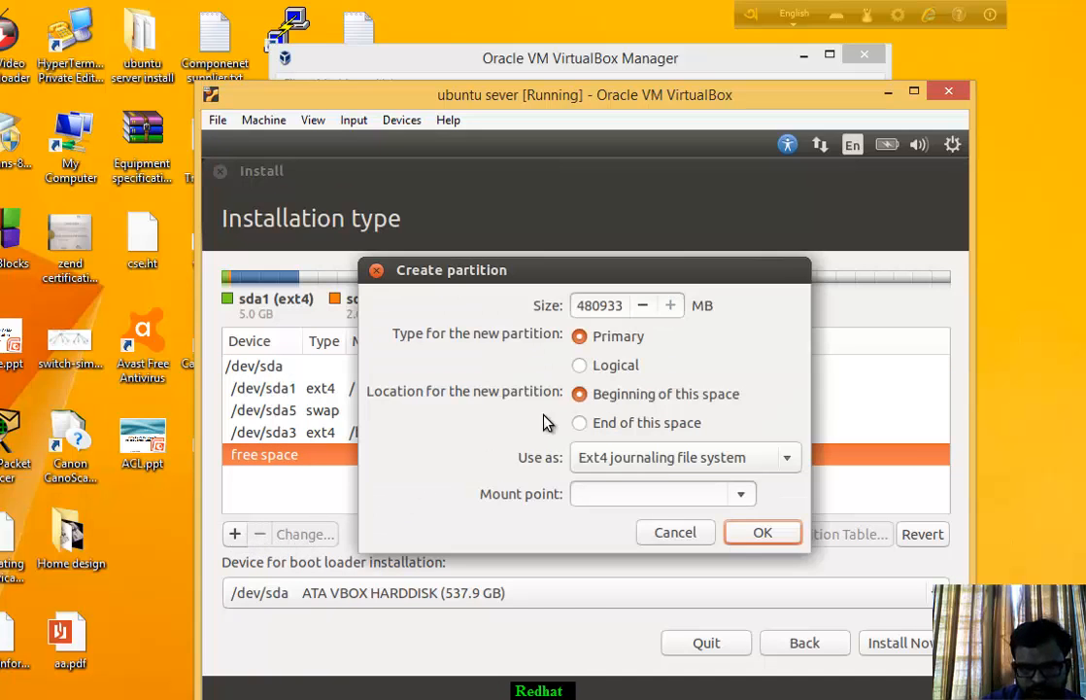
left_click(581, 368)
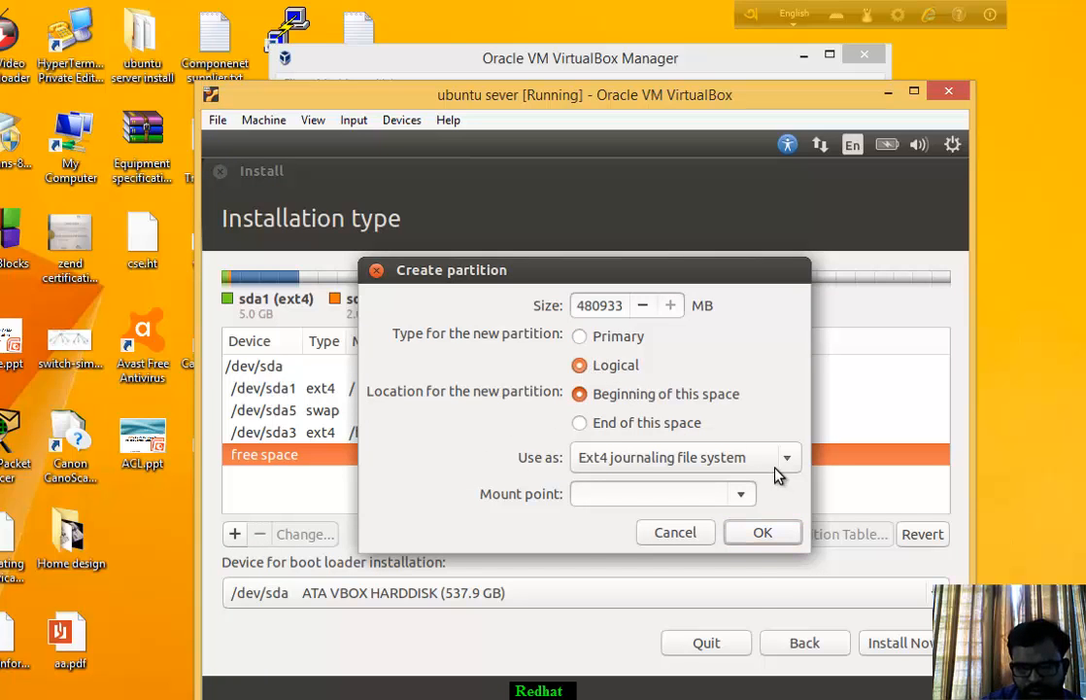
left_click(739, 495)
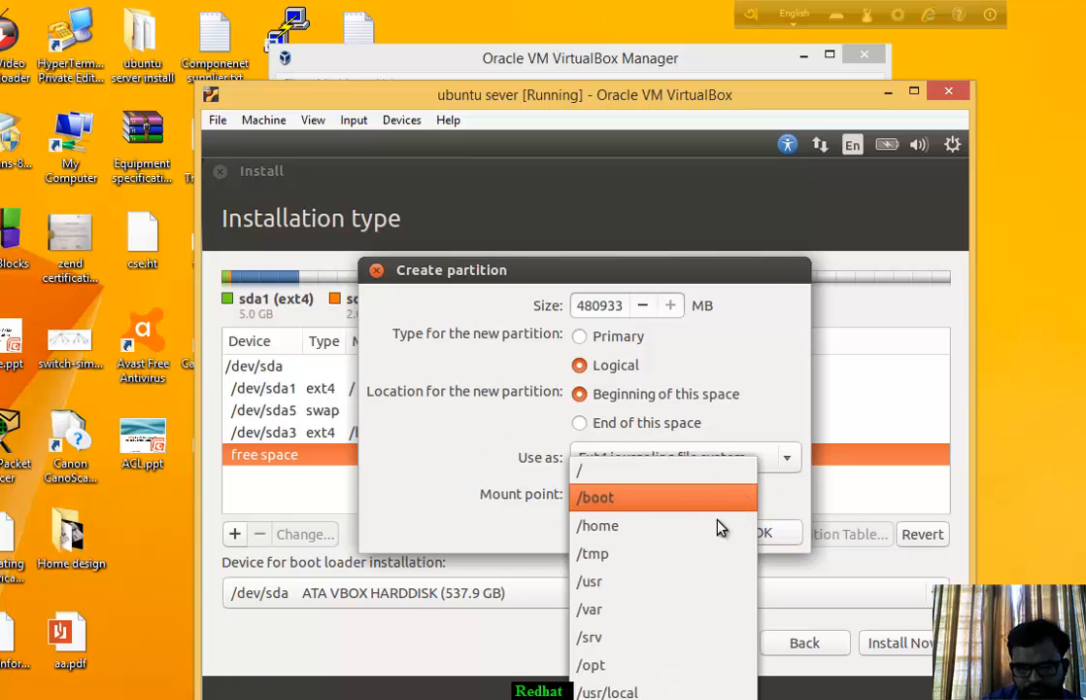
left_click(627, 581)
double_click(580, 304)
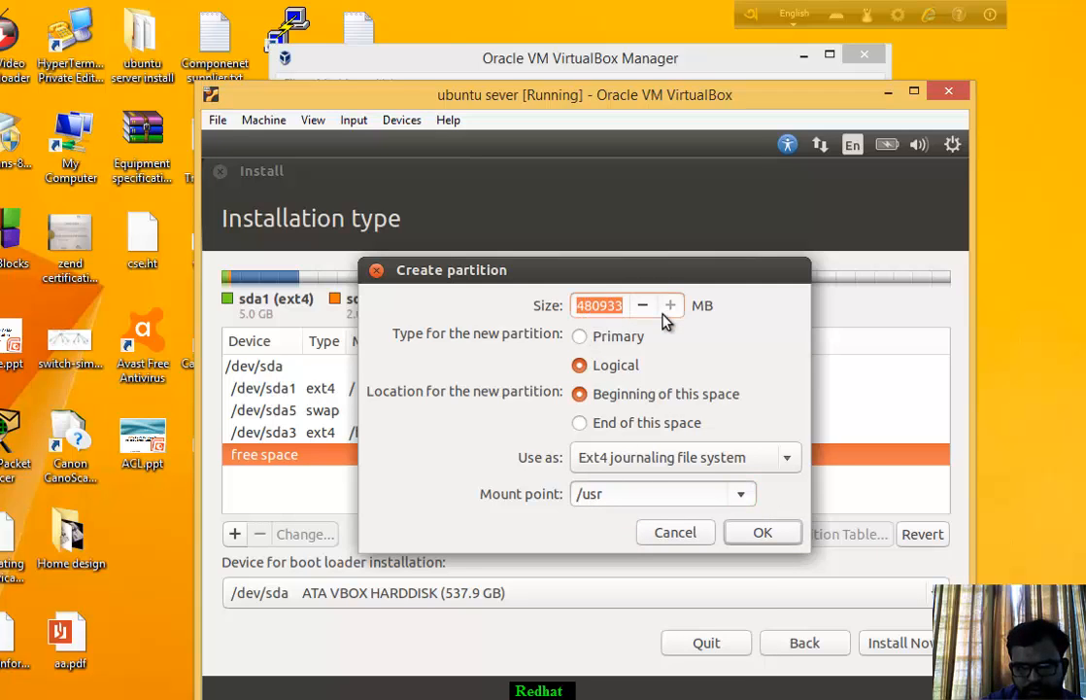
type("30")
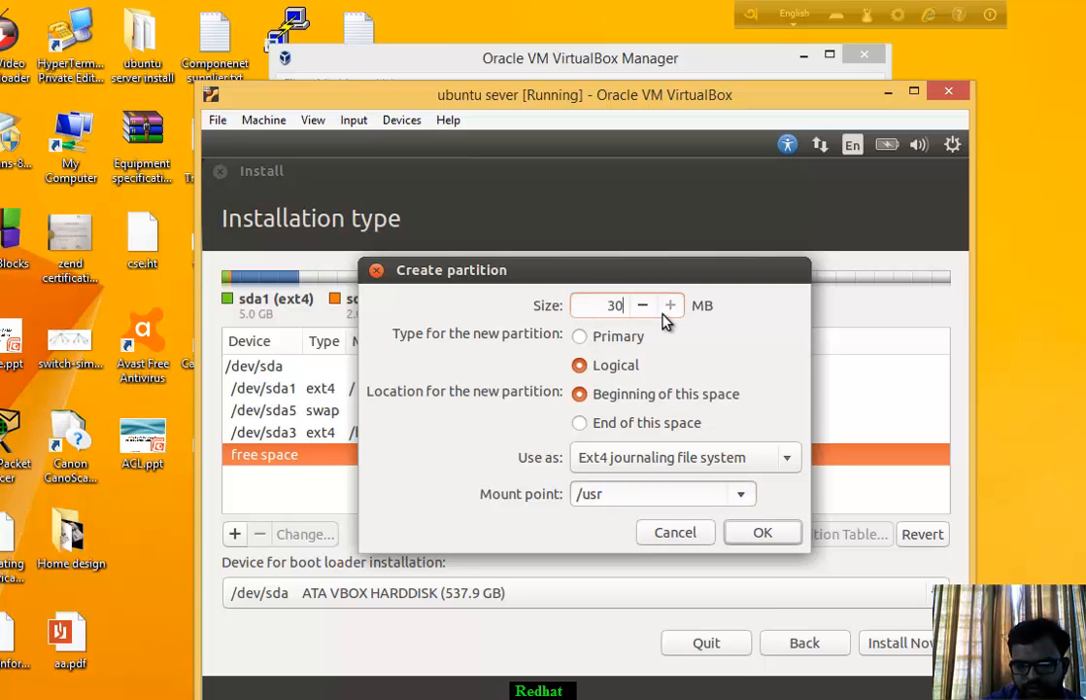
type("000")
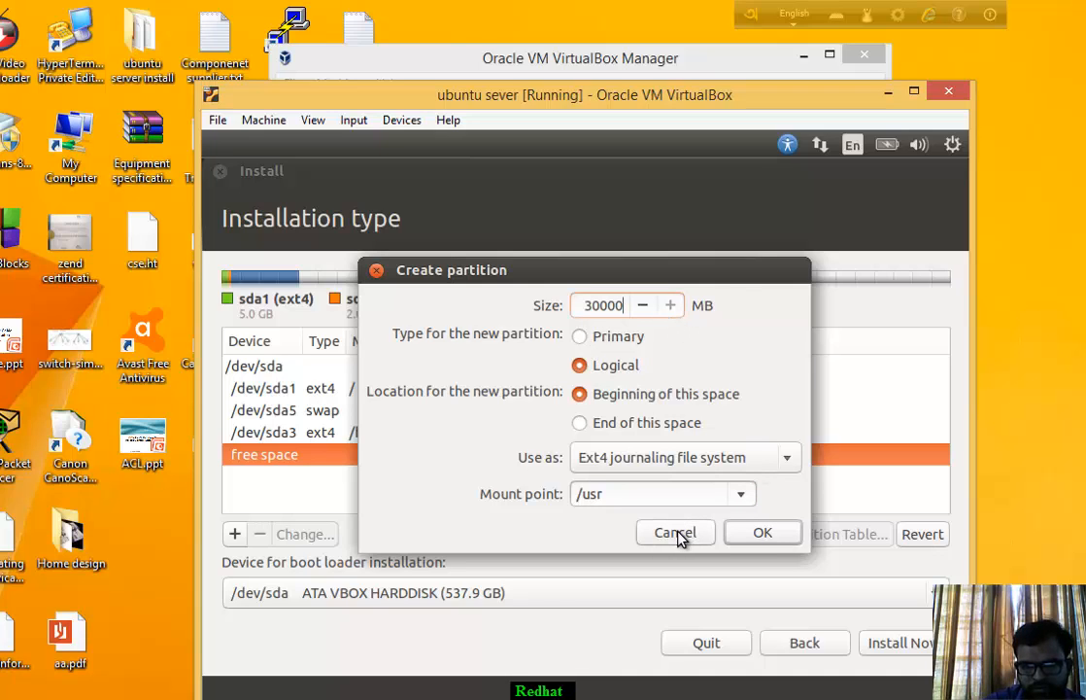
left_click(762, 536)
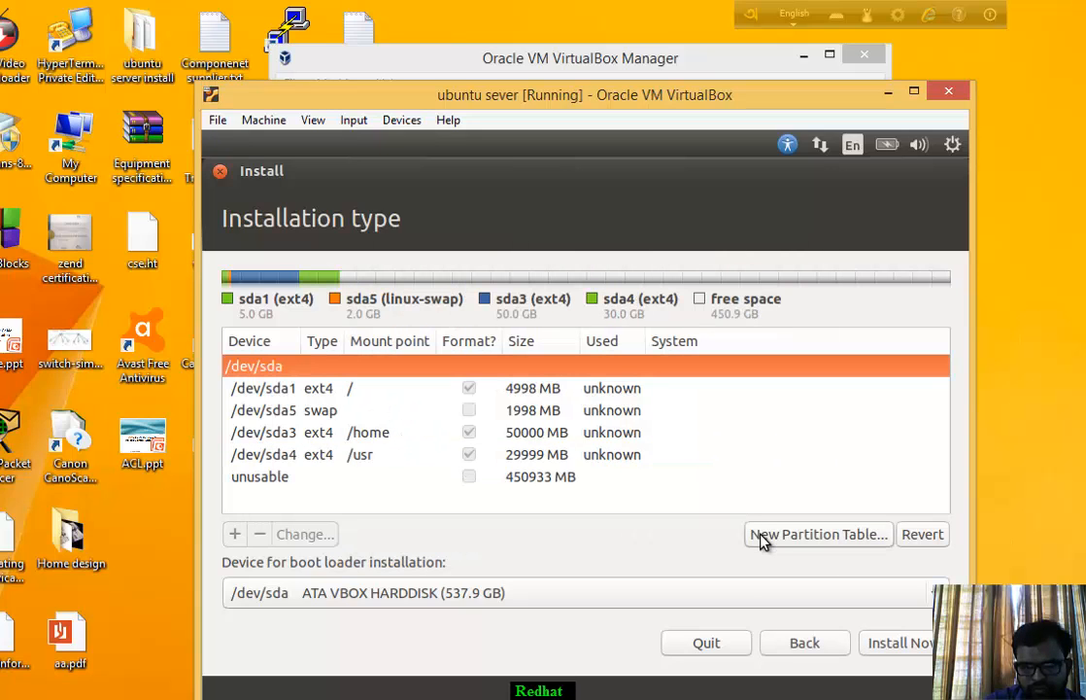
Step: Delete the newly created /usr partition from the partition list
left_click(370, 457)
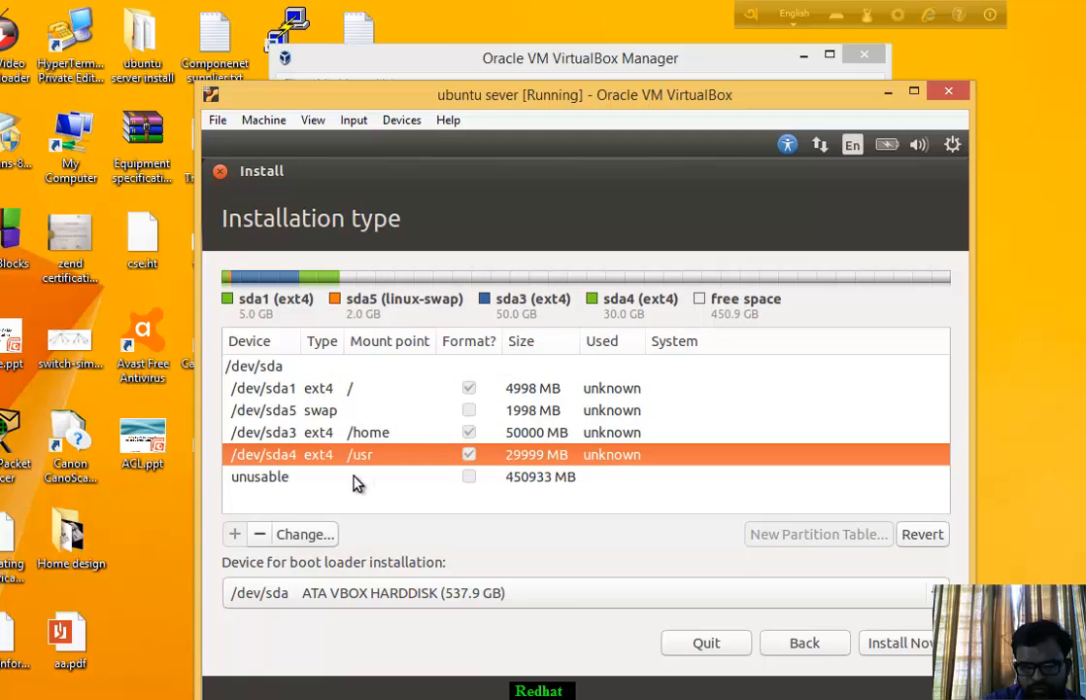
left_click(264, 534)
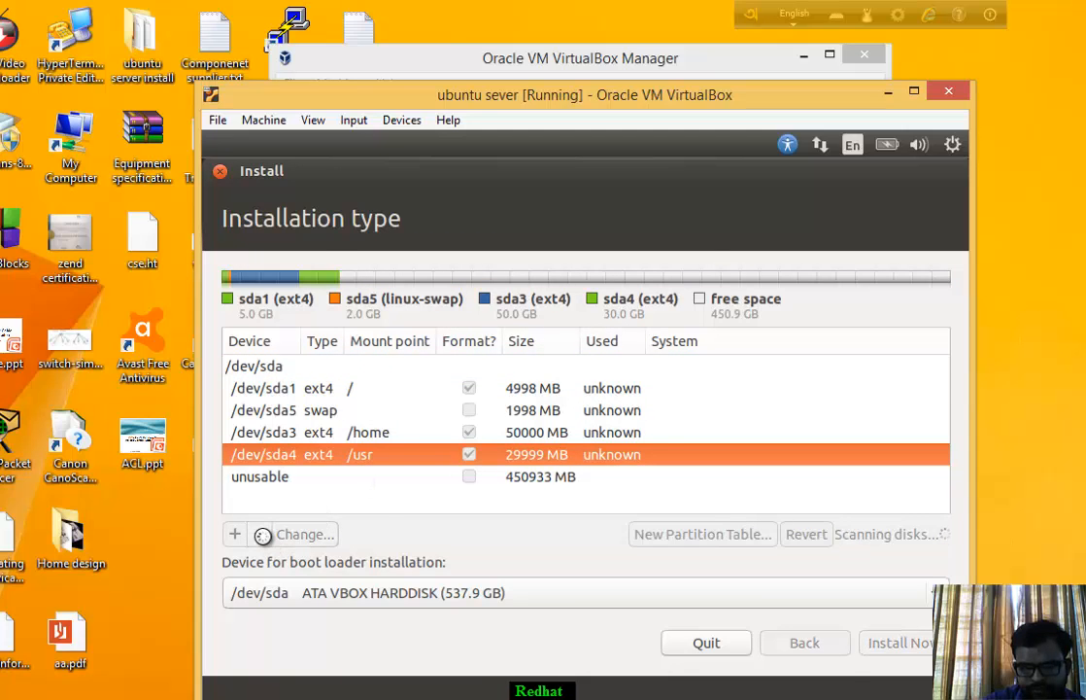
left_click(370, 435)
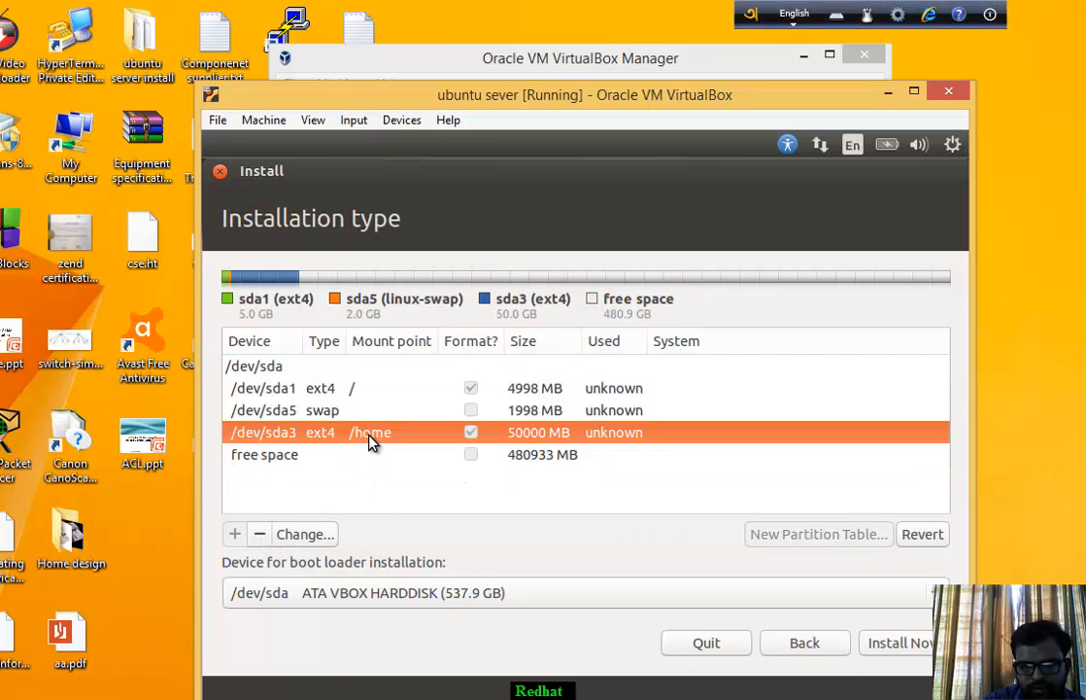
Step: Create a 50000 MB primary Ext4 partition with mount point /boot at the beginning of the remaining free space
left_click(282, 458)
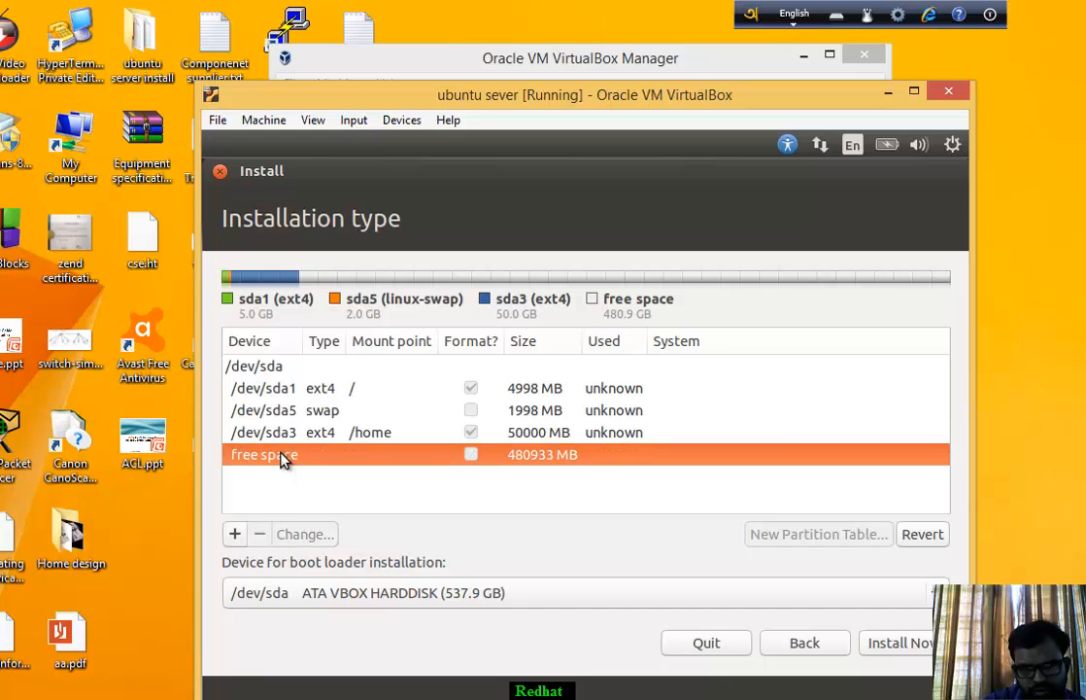
left_click(235, 535)
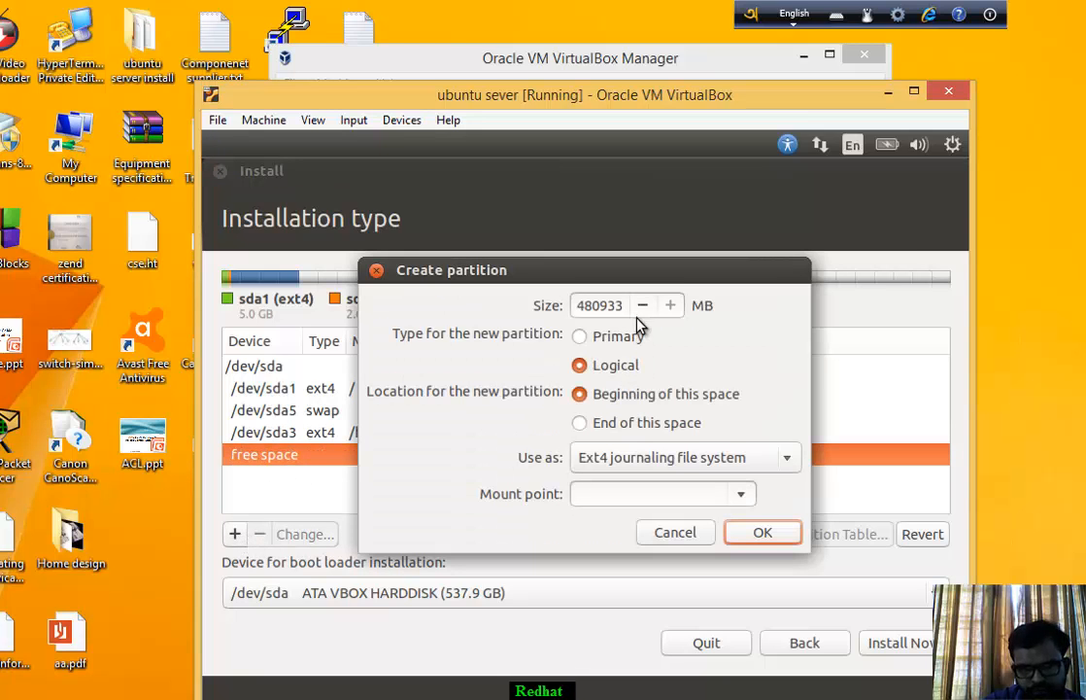
left_click(581, 338)
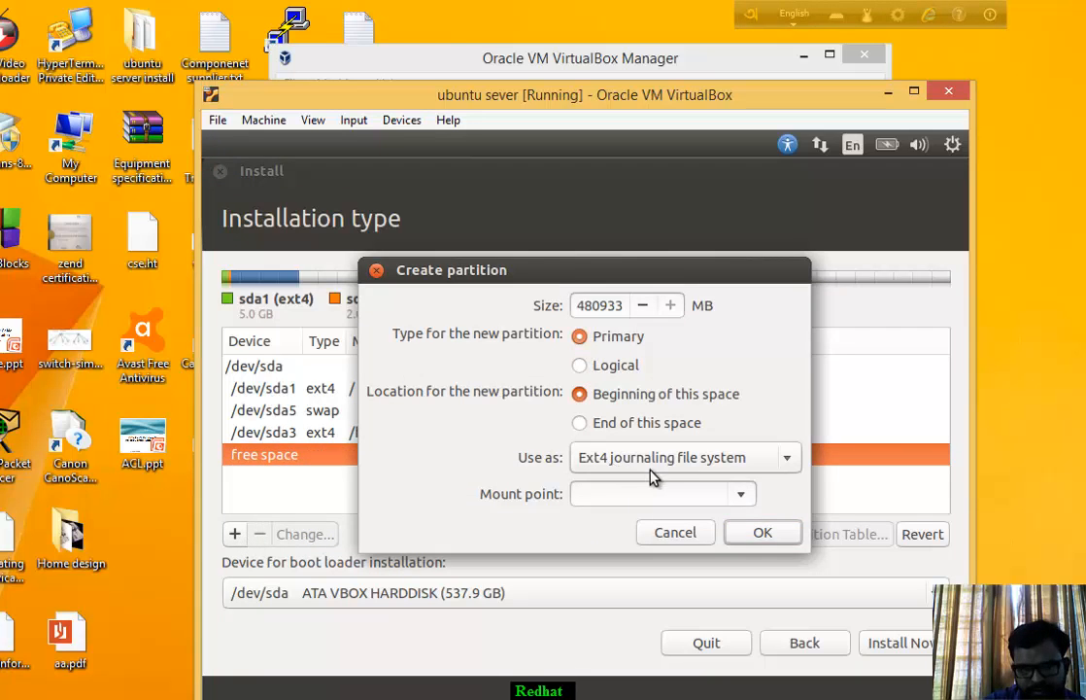
left_click(737, 495)
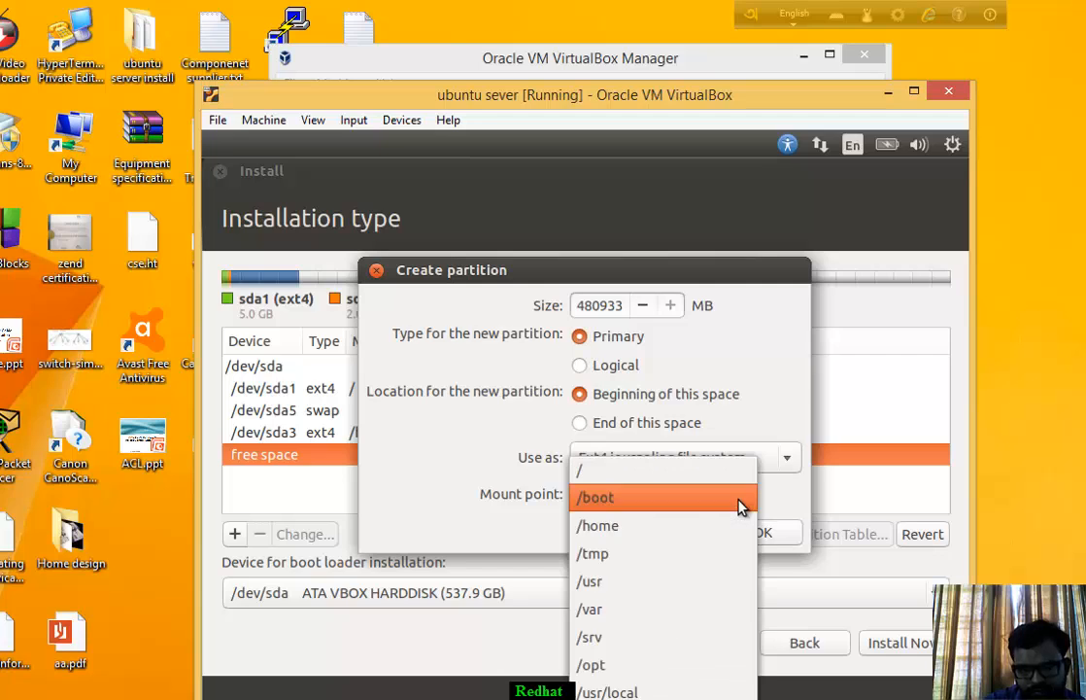
left_click(640, 501)
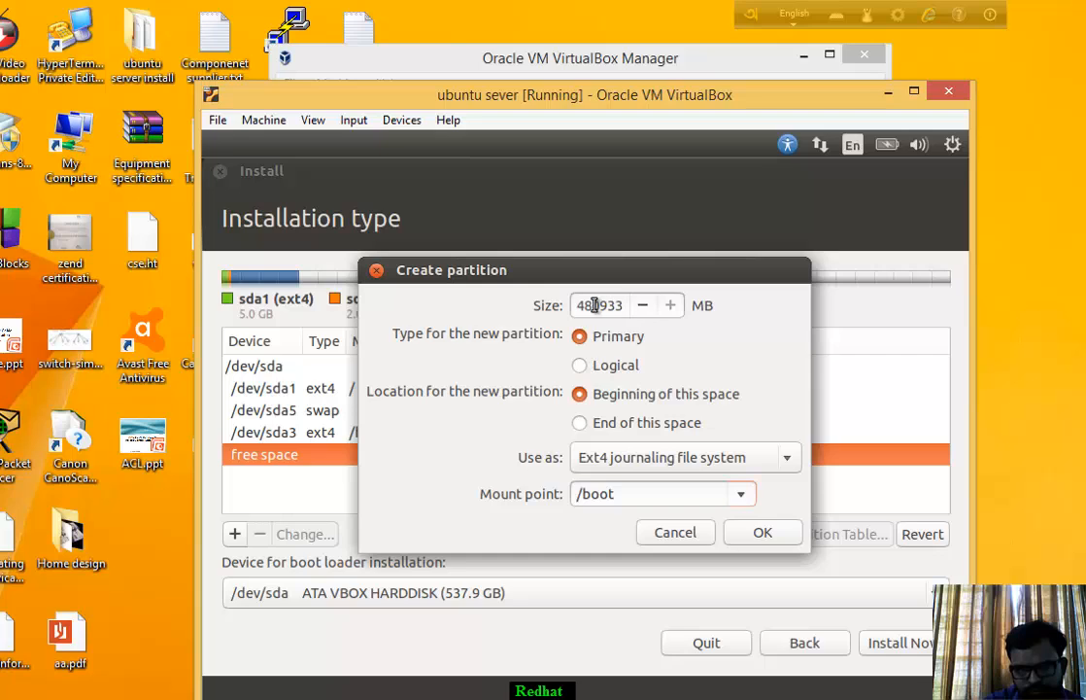
left_click_drag(580, 306, 659, 308)
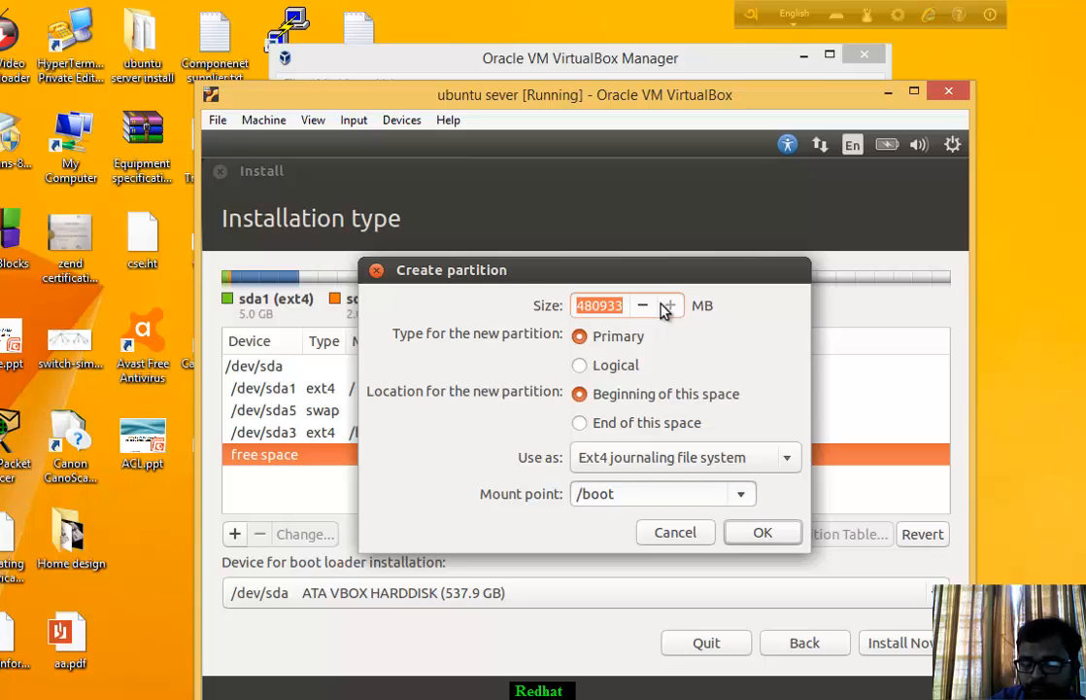
type("5000")
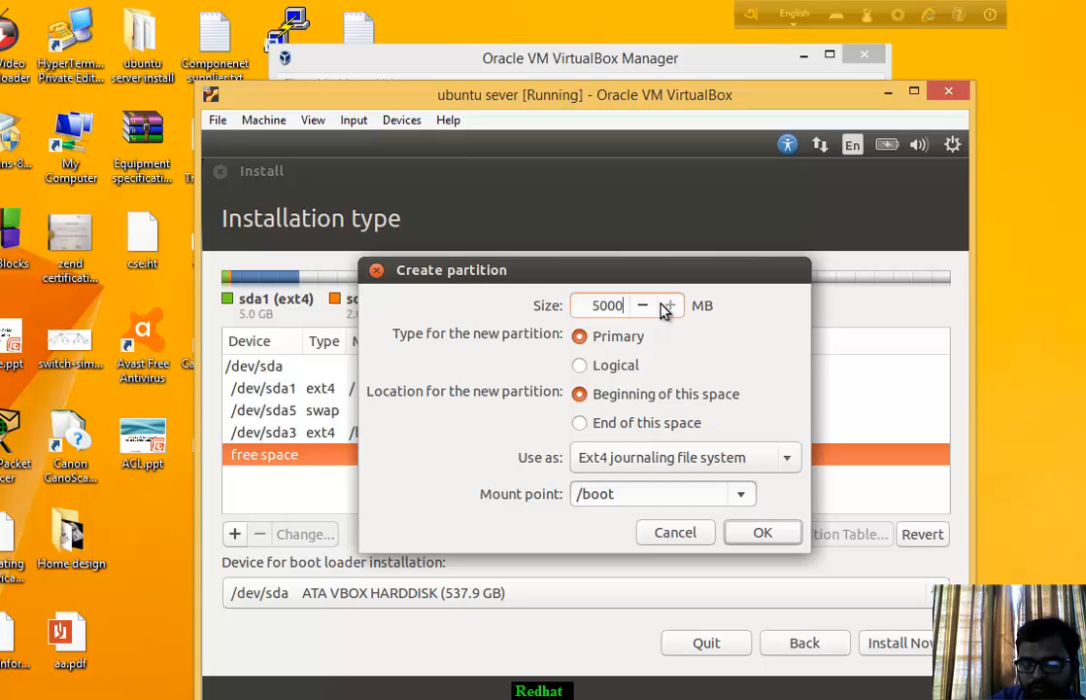
type("0")
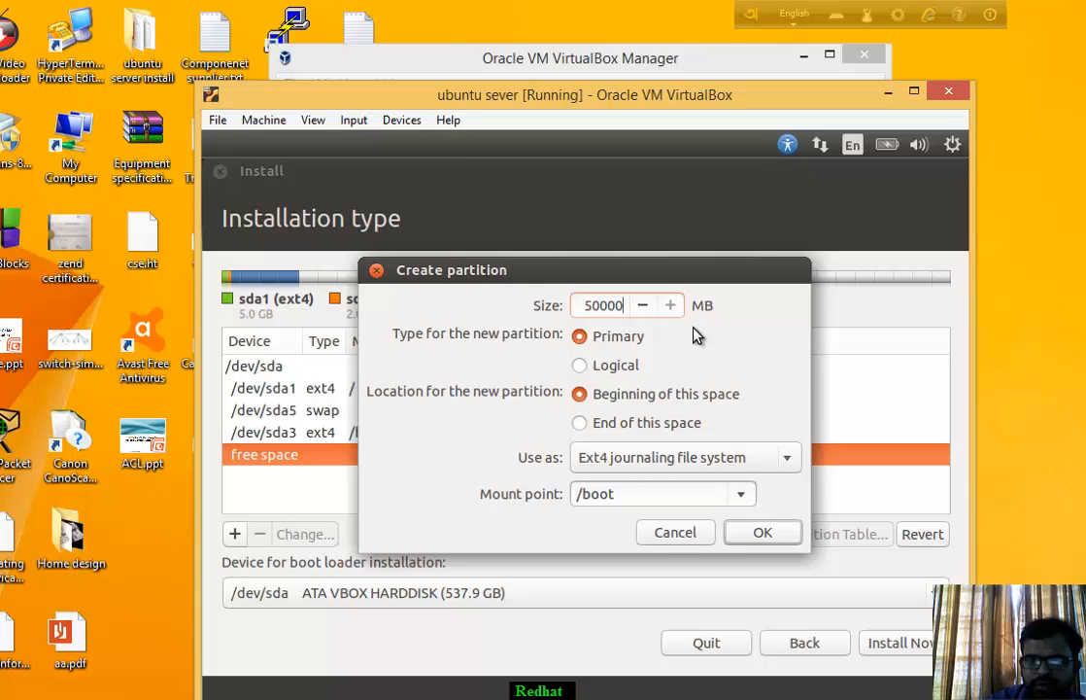
left_click(762, 534)
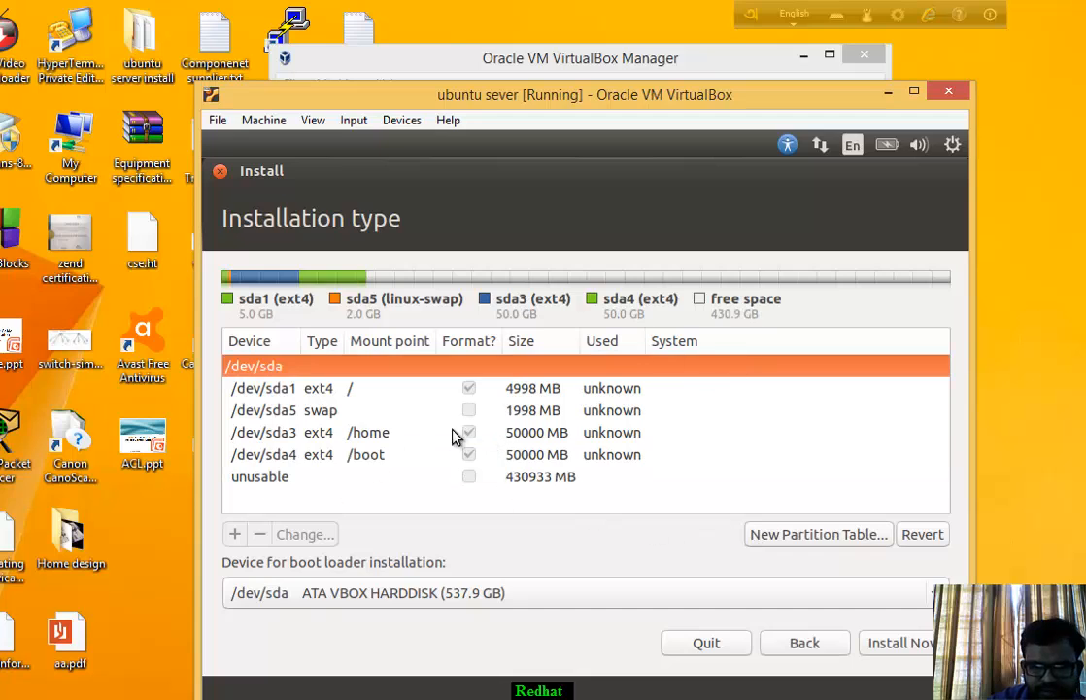
Step: Review the /boot and unusable entries in the partition list, start the installation and approve writing the changes to the disk
left_click(387, 457)
left_click(282, 479)
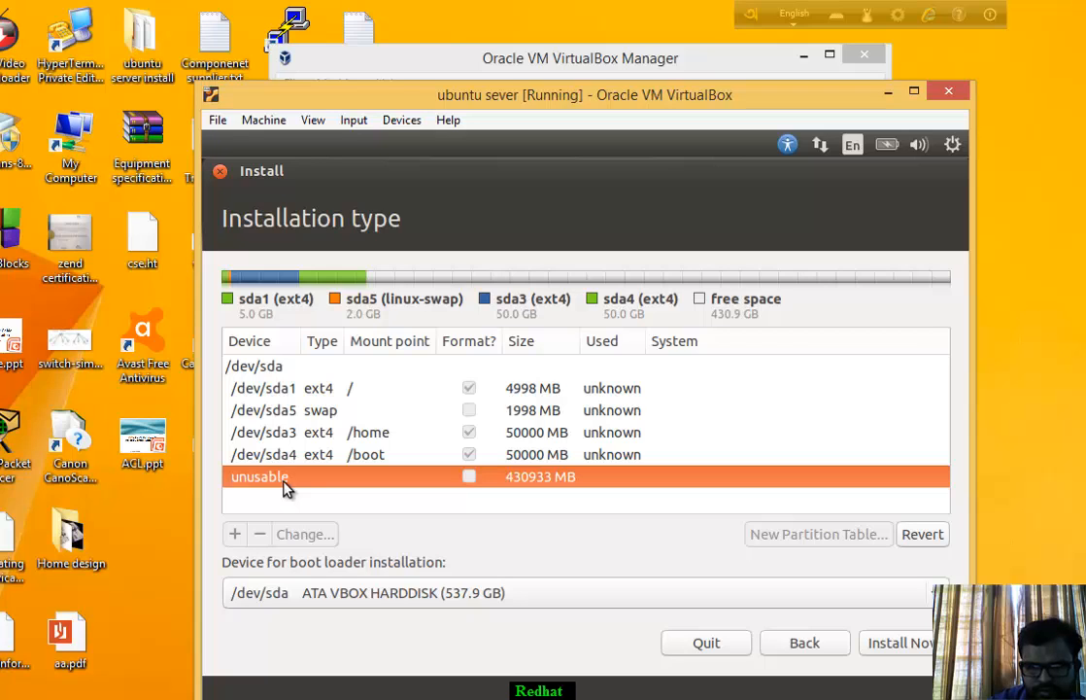
left_click(314, 456)
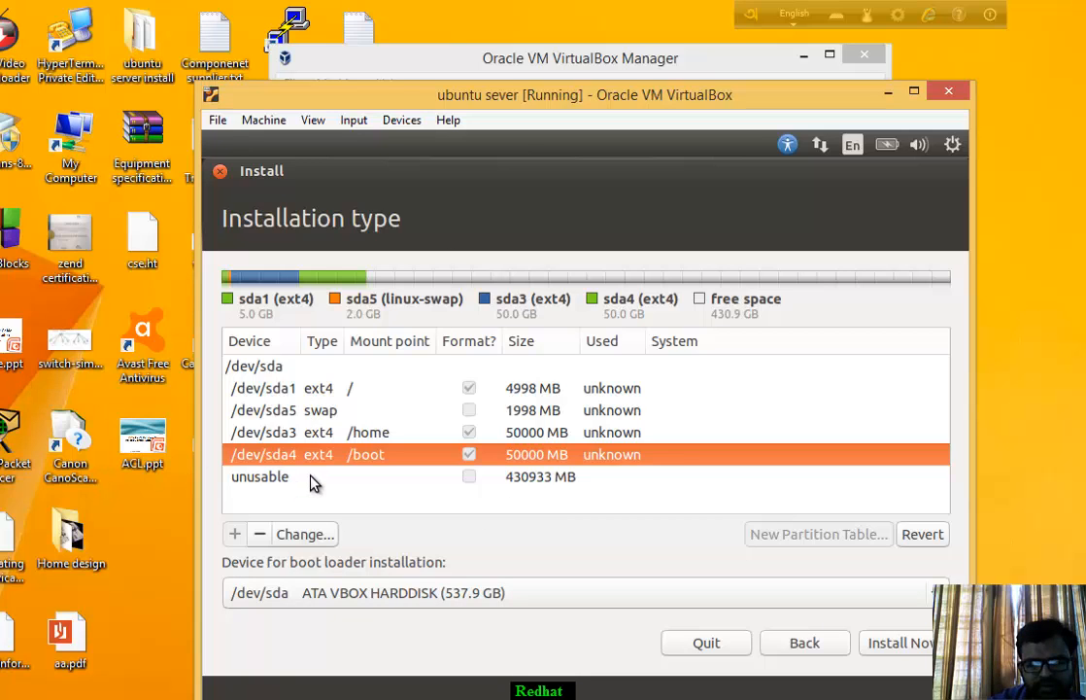
left_click(910, 649)
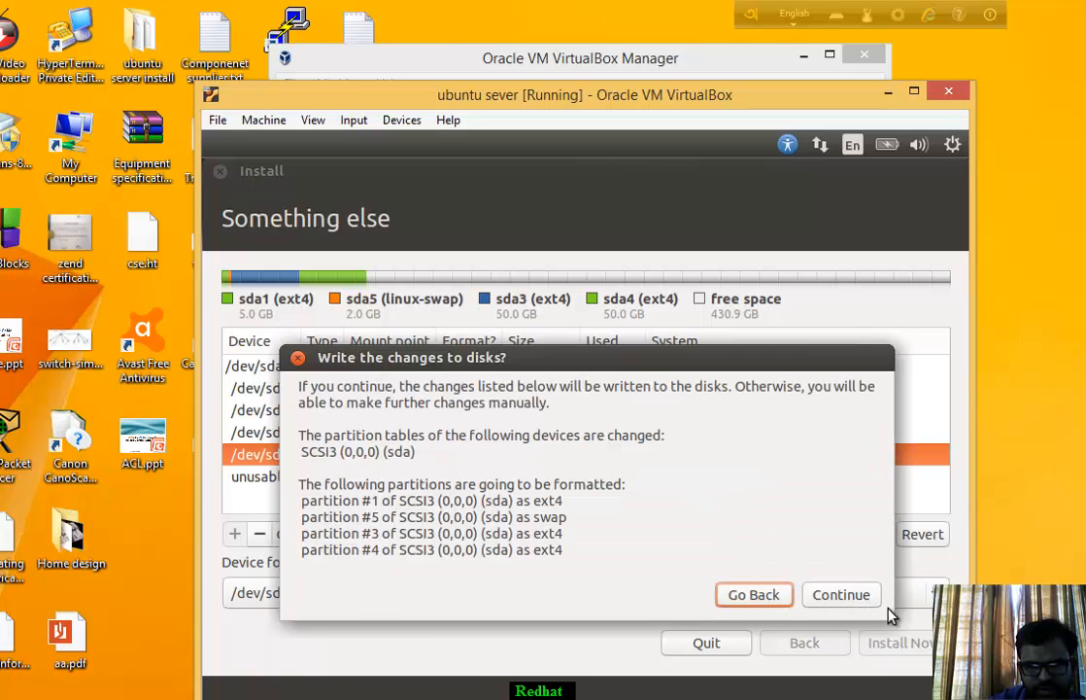
left_click(841, 592)
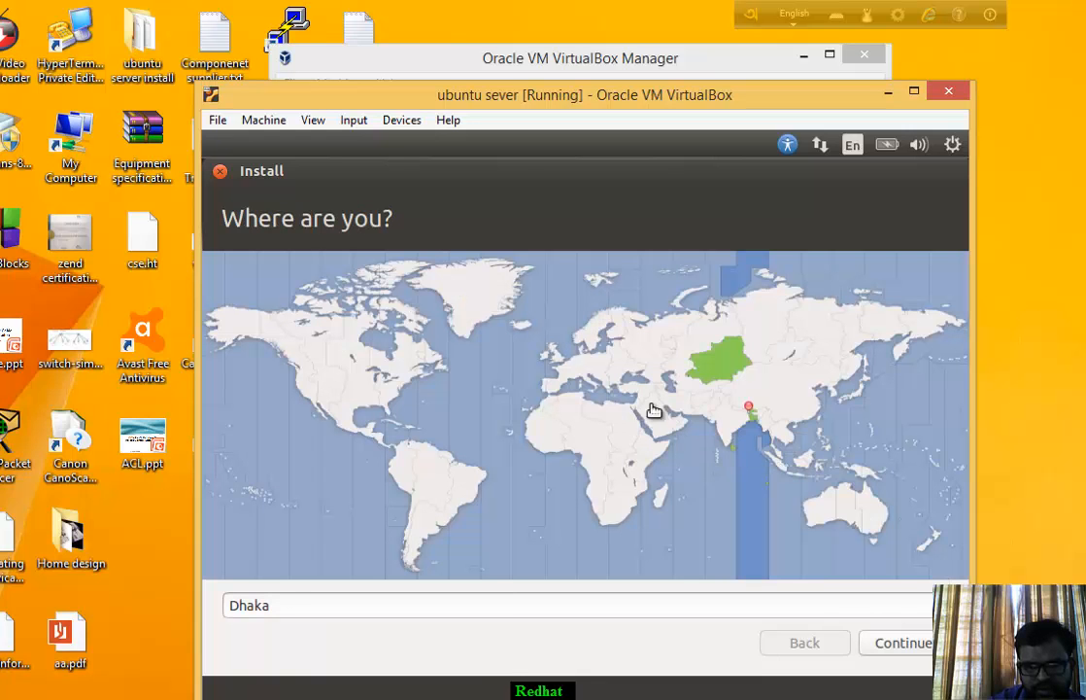
Step: Set the location to Dhaka and choose English (US) as the keyboard layout
left_click(754, 420)
left_click(885, 644)
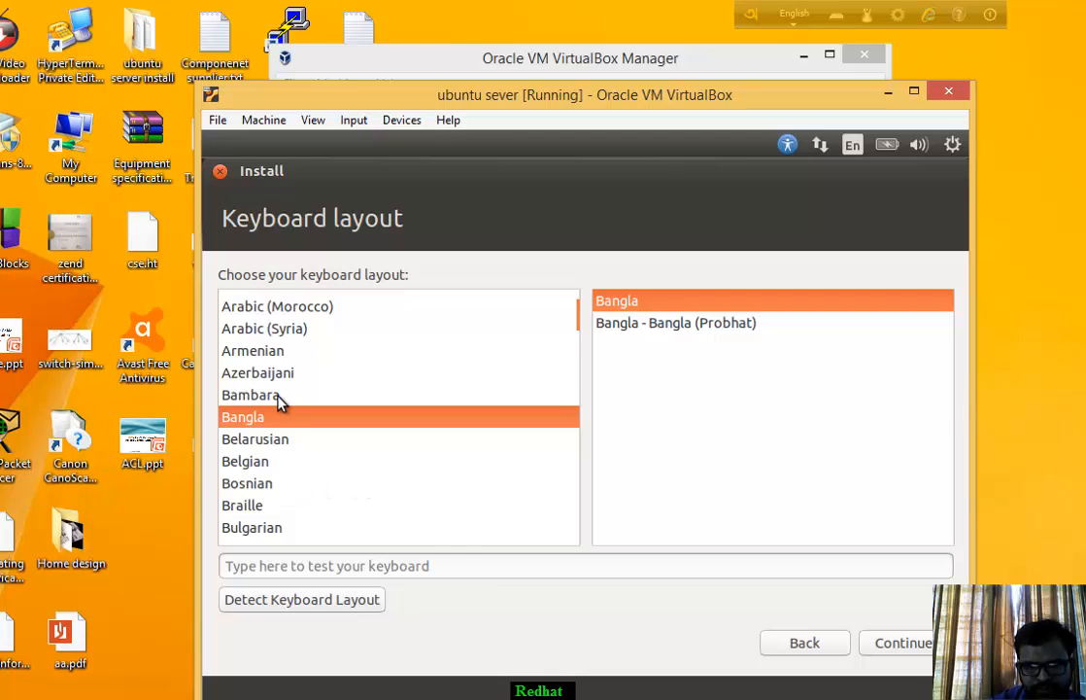
scroll(292, 428, "down", 2)
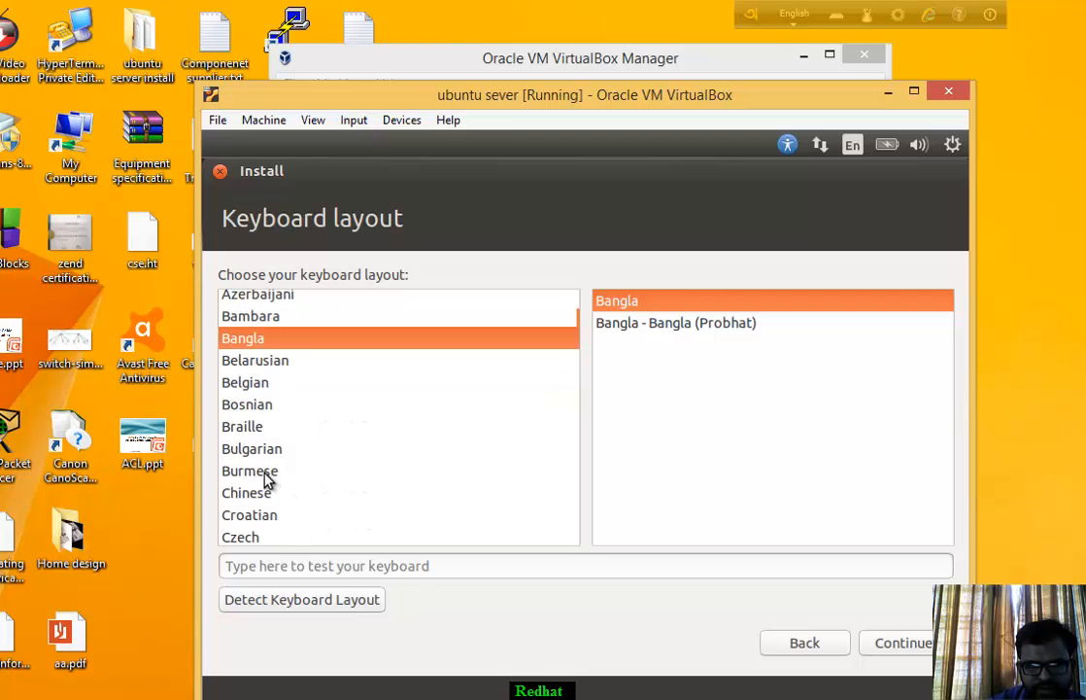
scroll(272, 480, "down", 4)
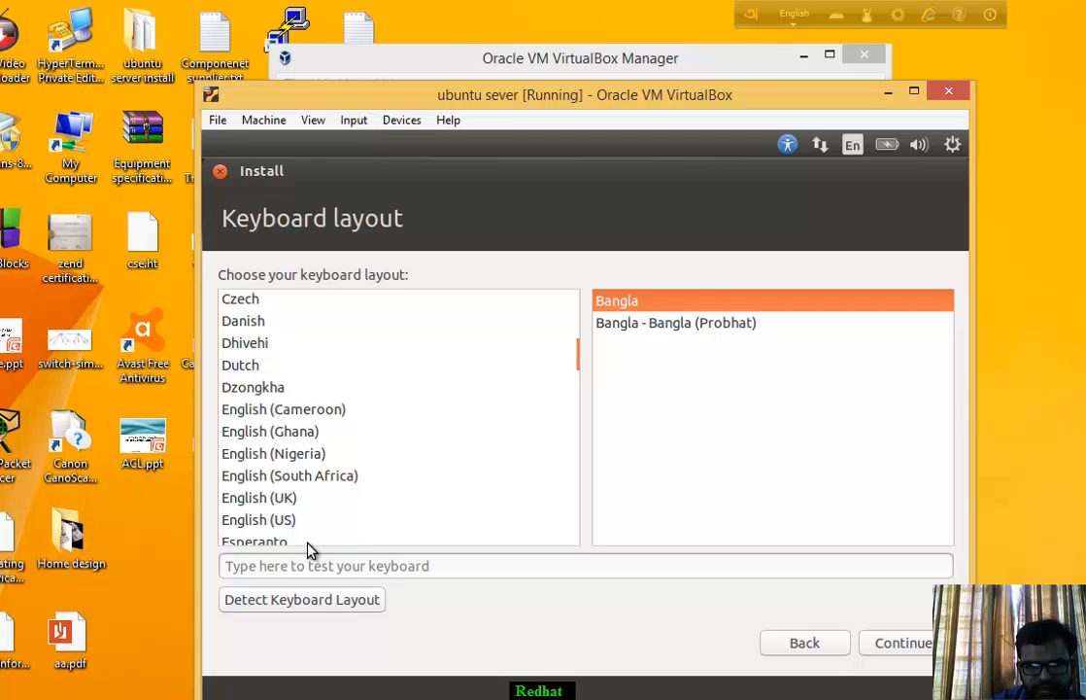
left_click(277, 522)
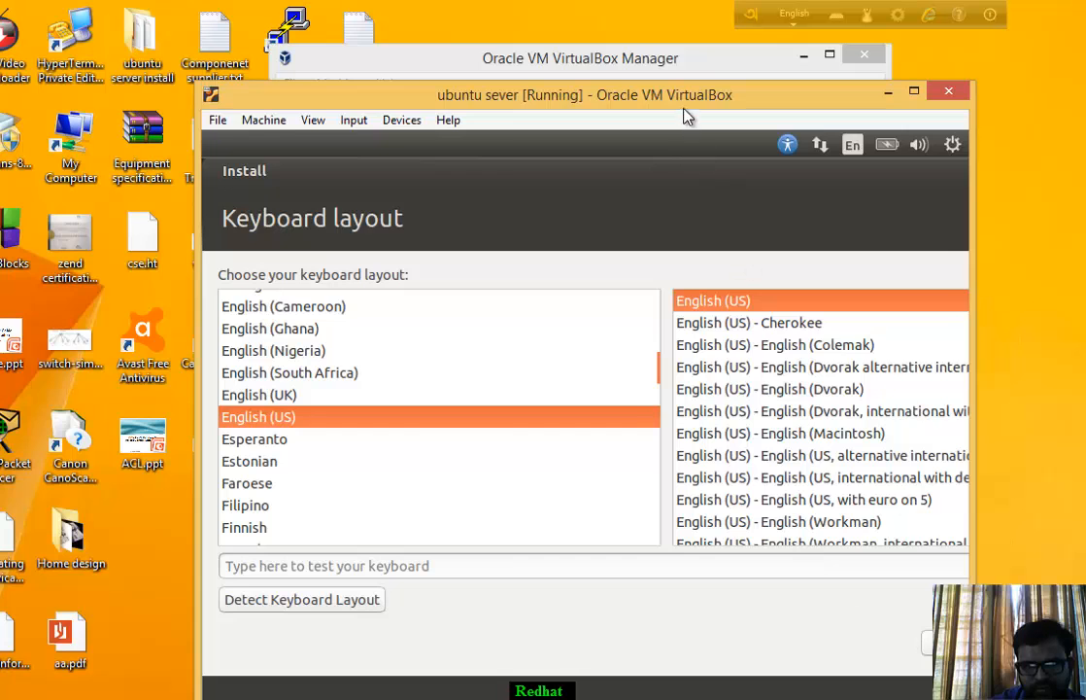
Step: Enlarge and reposition the virtual machine window, shift the installer inside it to reach its hidden controls, and accept the keyboard layout
left_click_drag(684, 109, 521, 109)
left_click_drag(815, 447, 1083, 454)
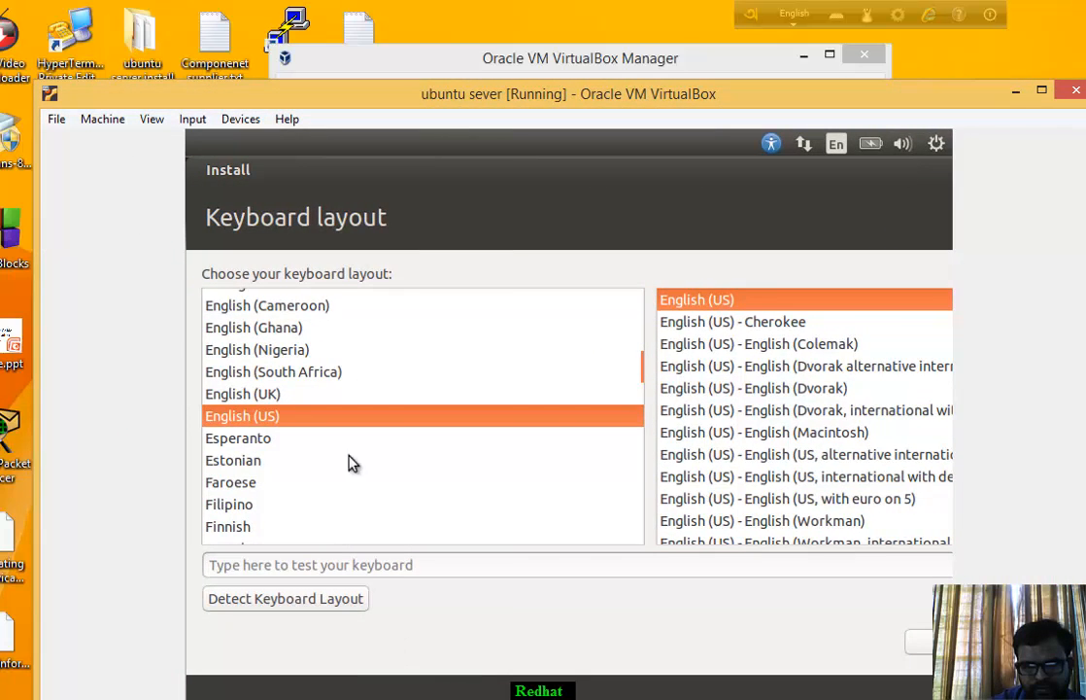
left_click_drag(425, 102, 233, 64)
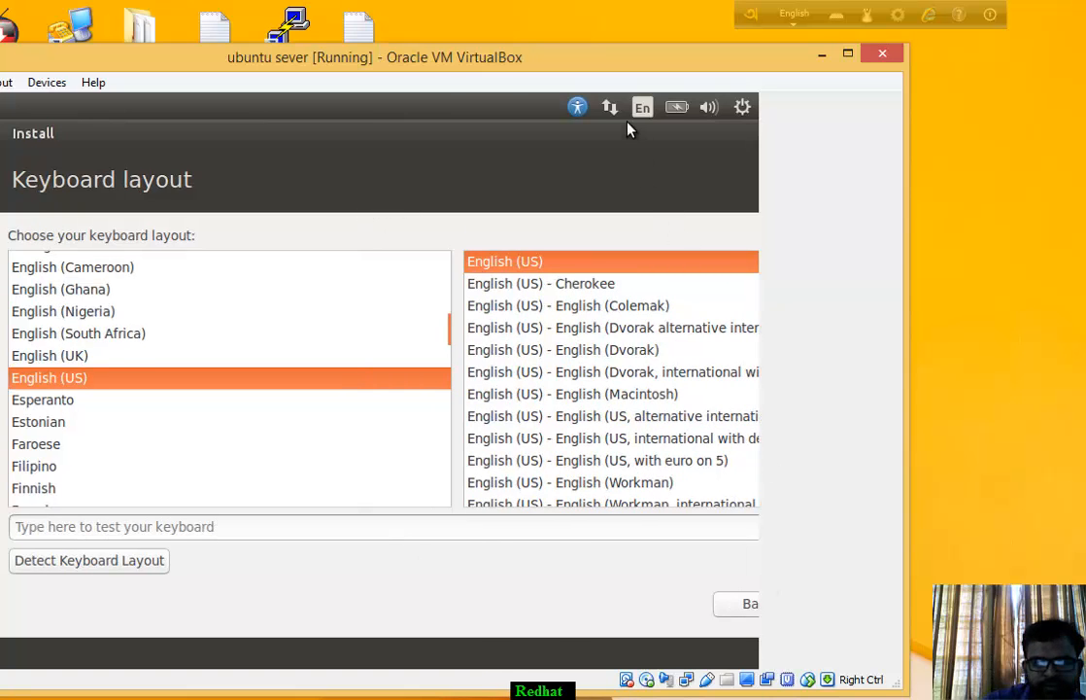
left_click_drag(374, 131, 173, 133)
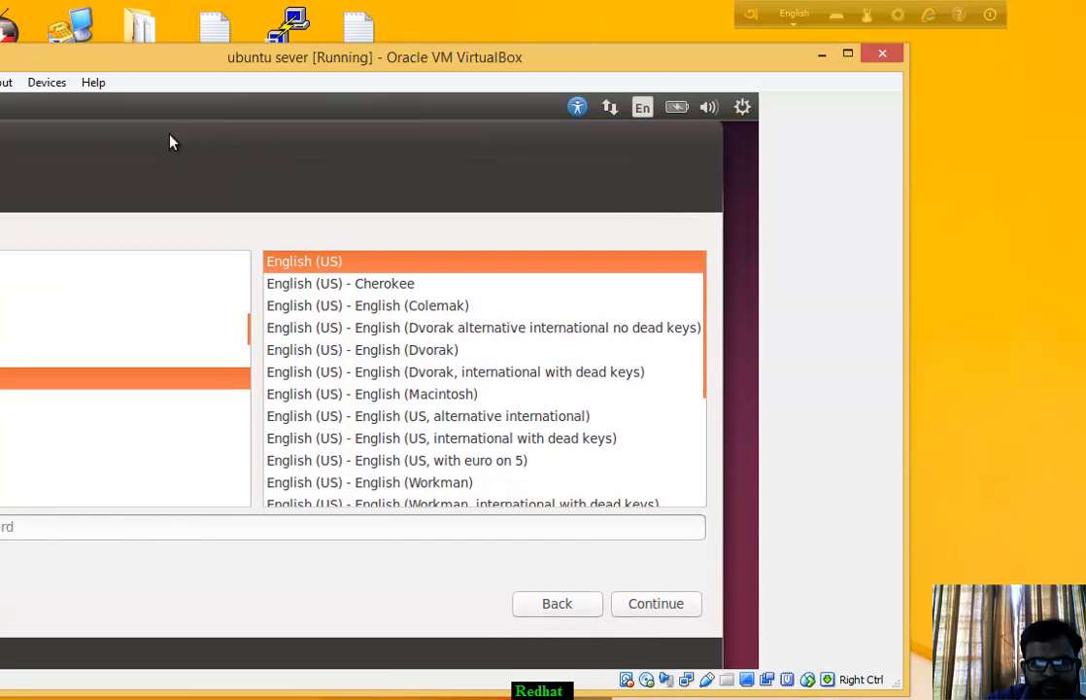
left_click(648, 610)
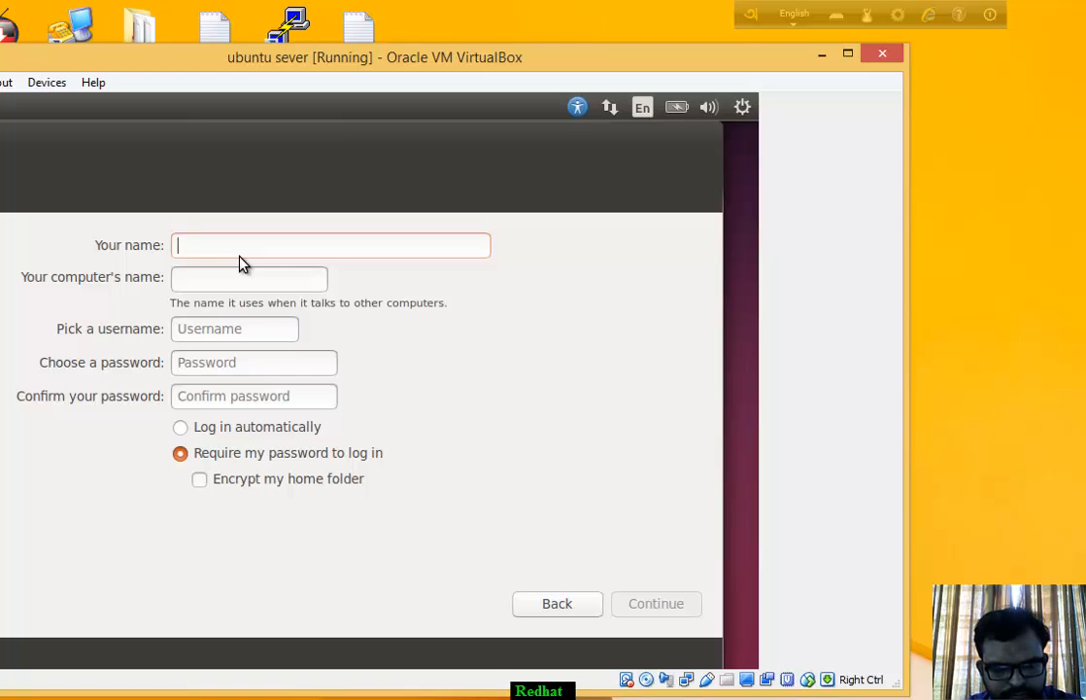
Step: Create the user account with the name server2, enter and confirm the account password, and continue the installation
type("server")
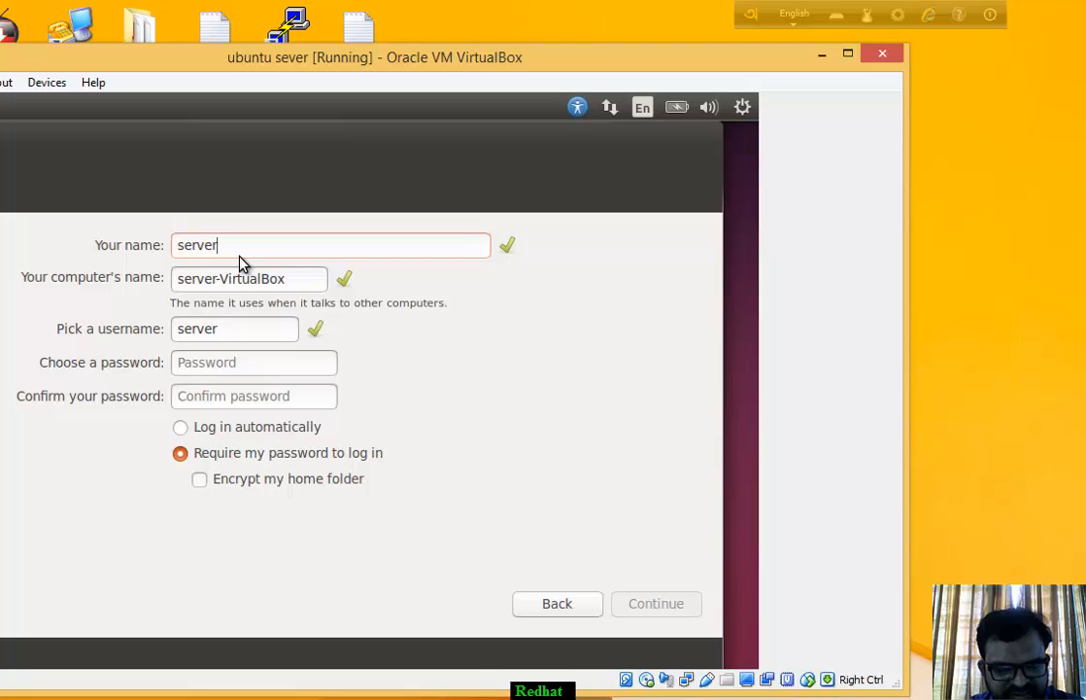
type("2")
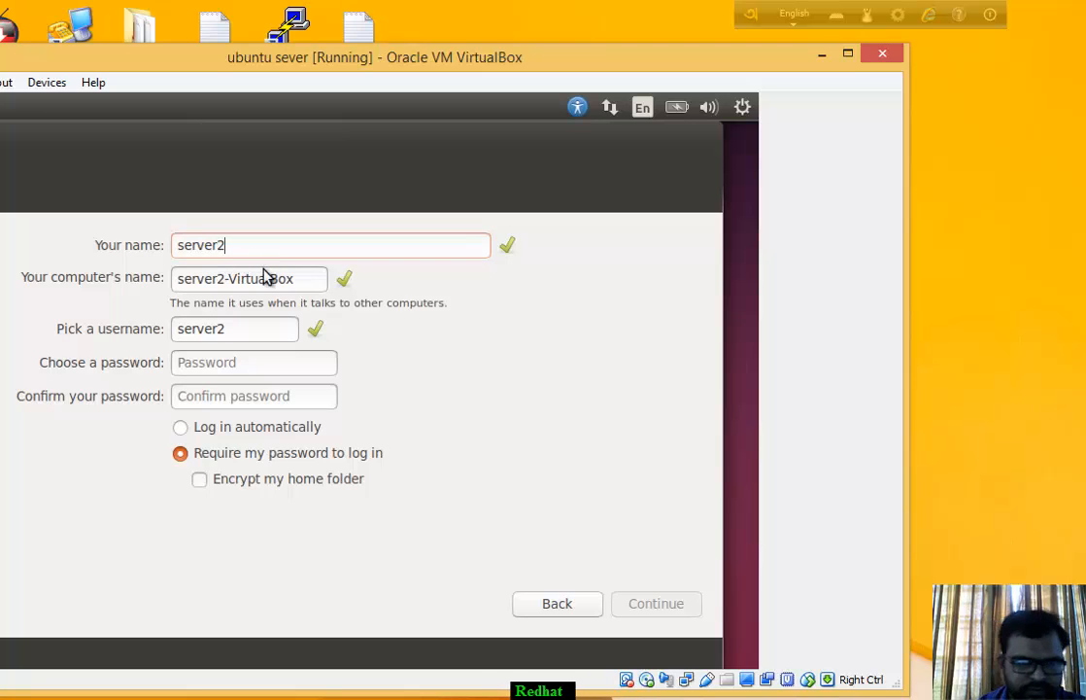
left_click(253, 369)
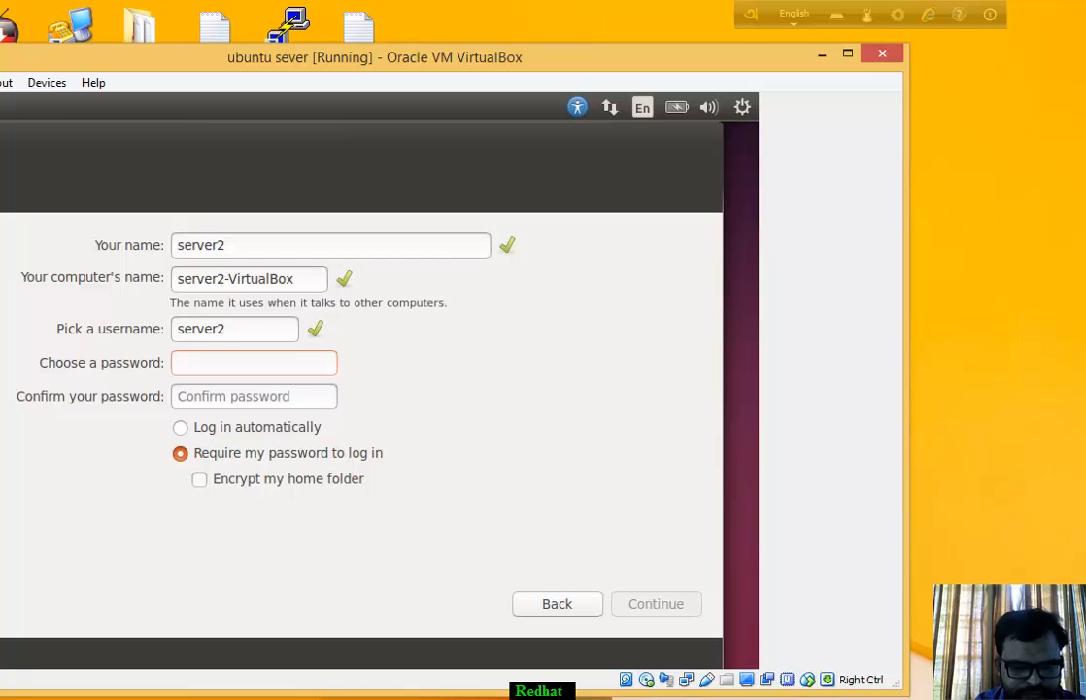
type("••")
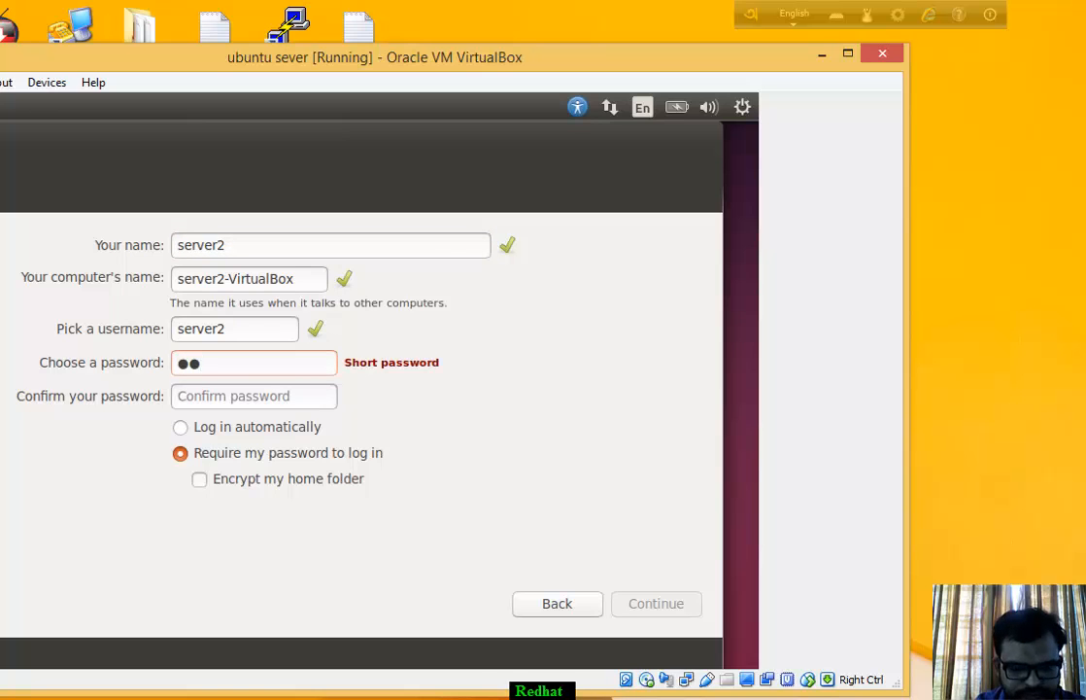
key("BackSpace")
key("BackSpace")
type("••••••")
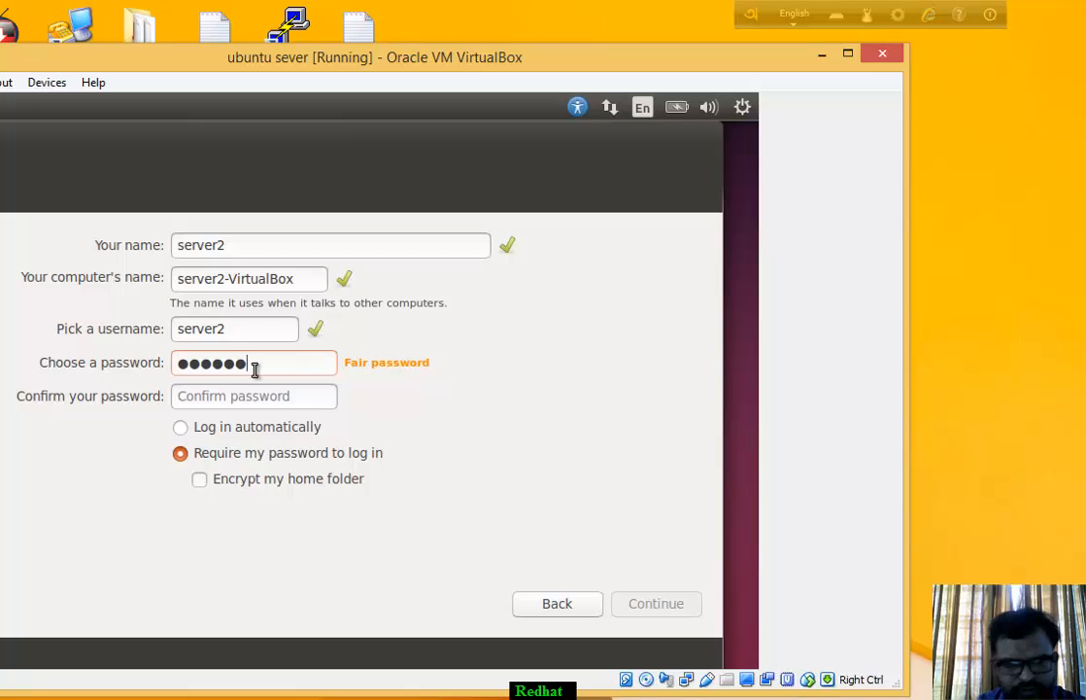
left_click(267, 399)
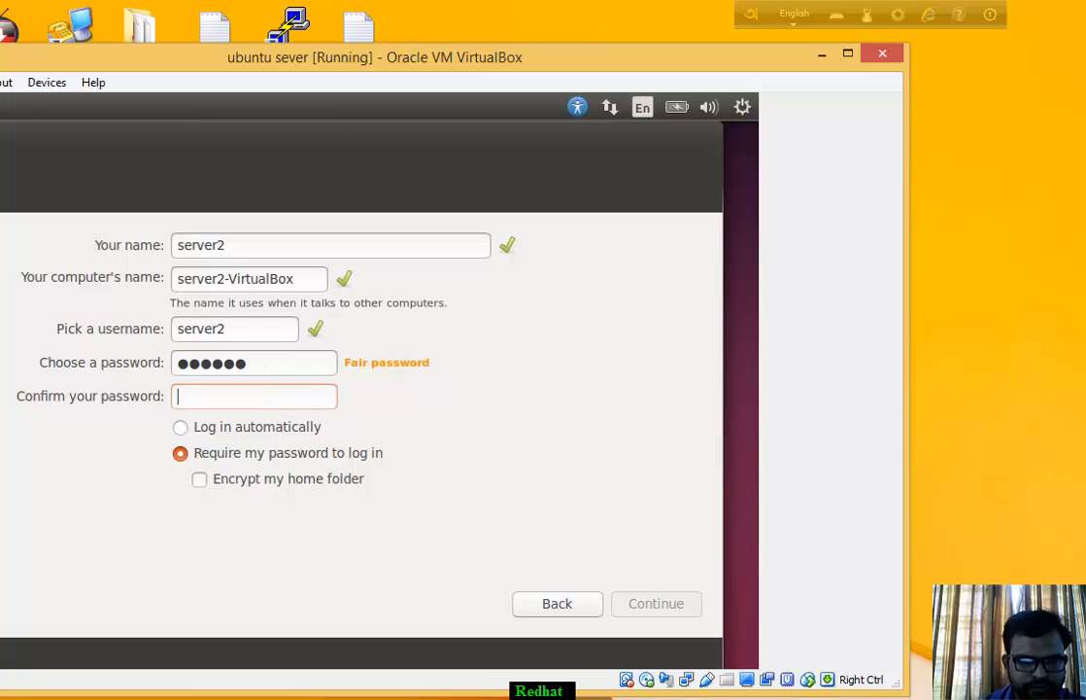
type("••••••")
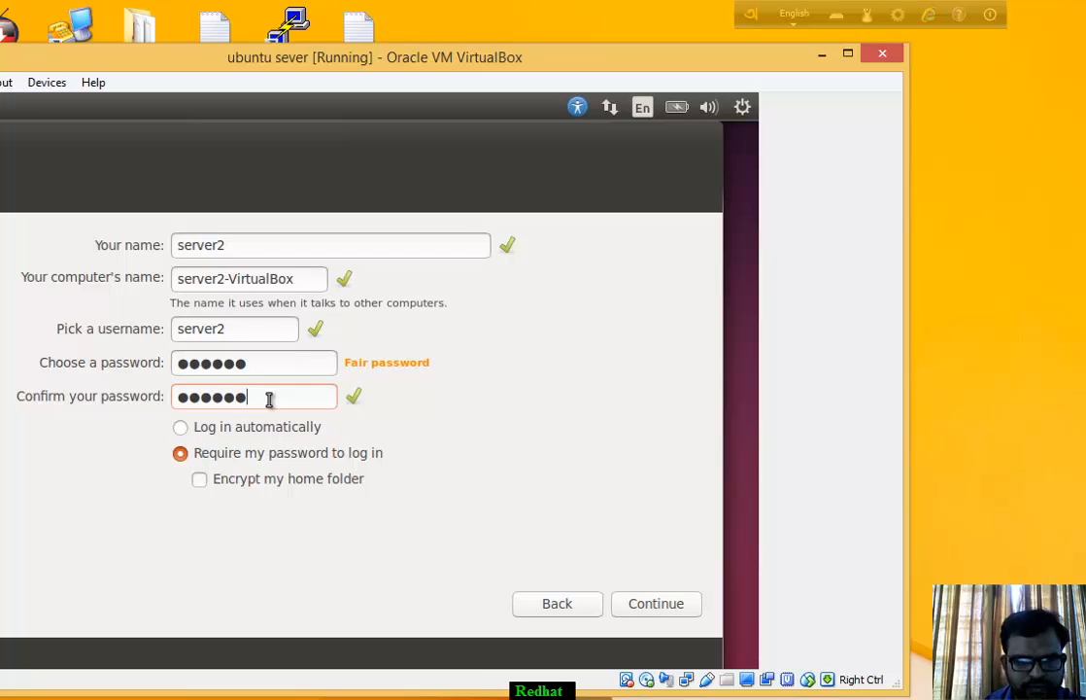
left_click(655, 603)
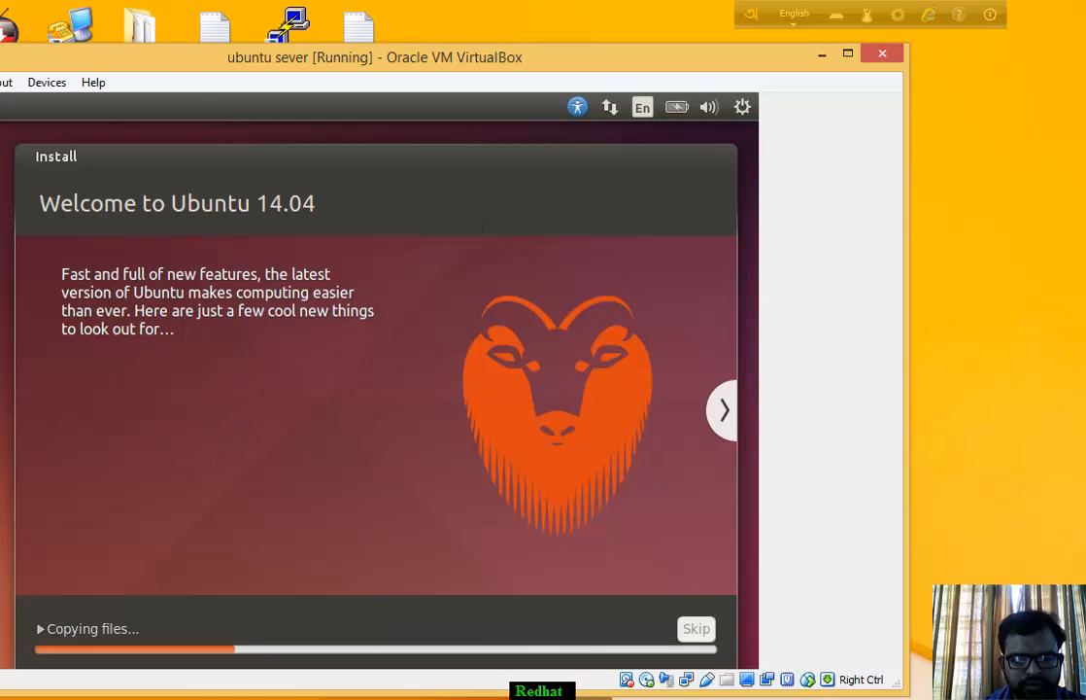
key("F9")
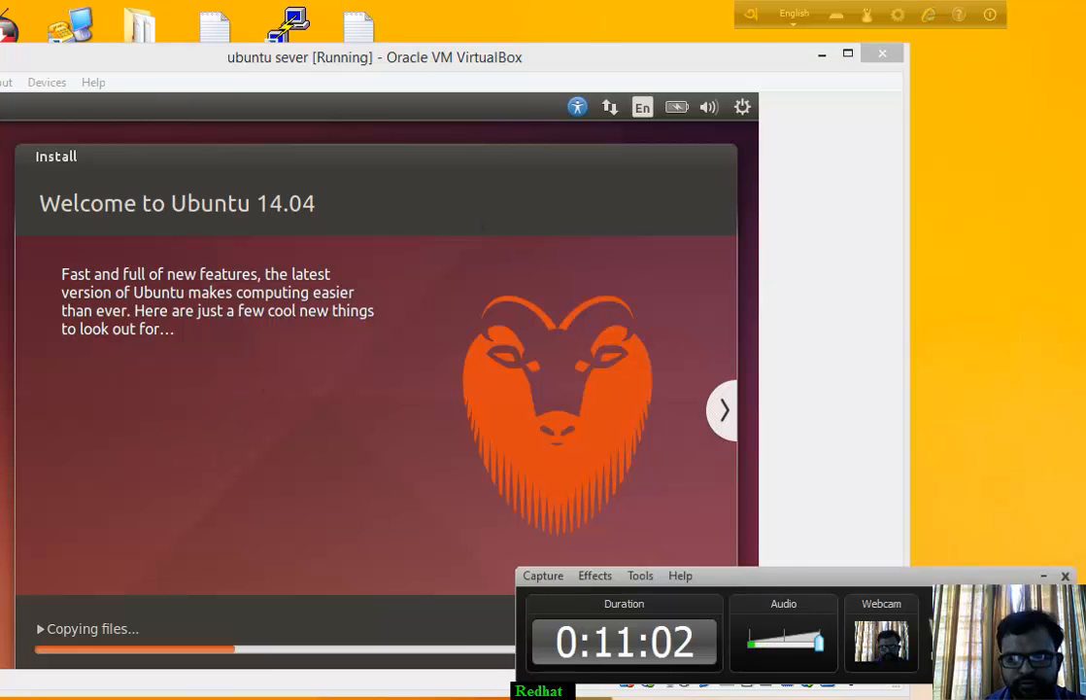